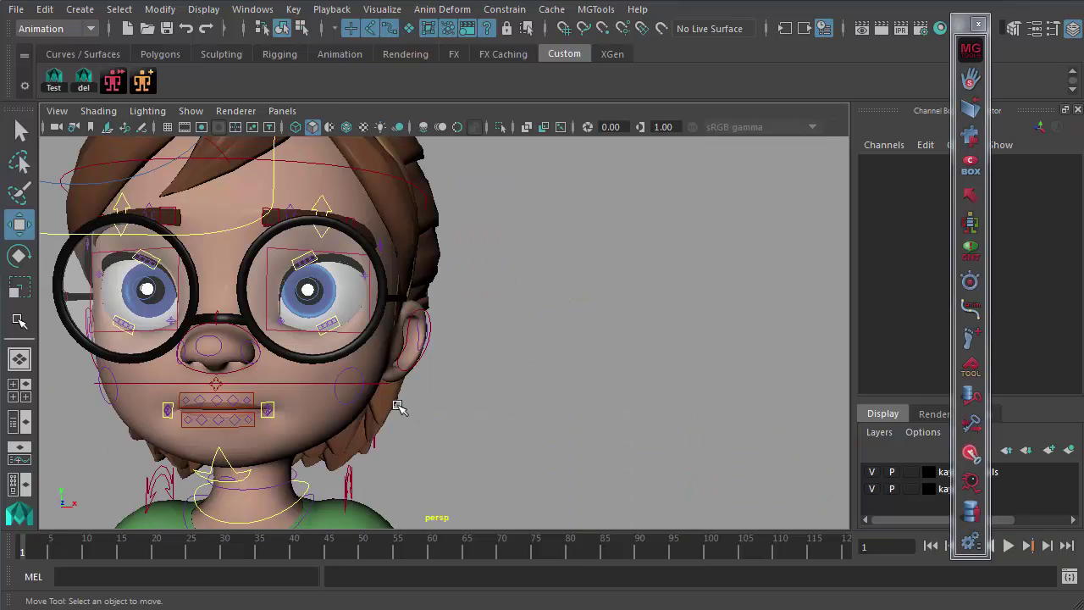
{"action": "scroll", "coordinate": [428, 375], "scroll_direction": "down", "scroll_amount": 3}
{"action": "left_click_drag", "start_coordinate": [429, 375], "coordinate": [402, 370], "text": "alt"}
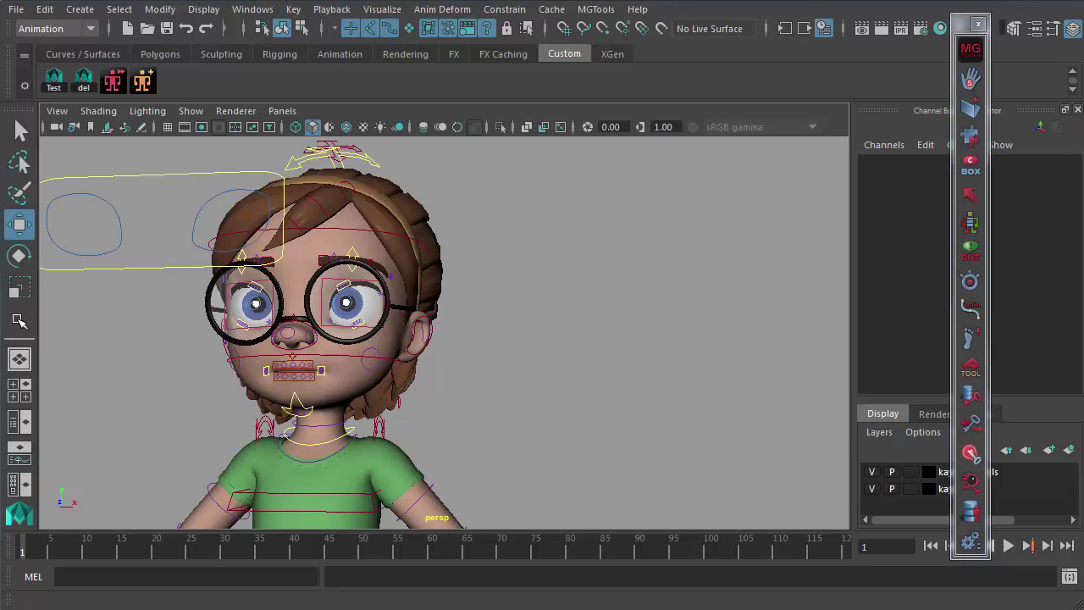
{"action": "right_click_drag", "start_coordinate": [385, 338], "coordinate": [453, 378], "text": "alt"}
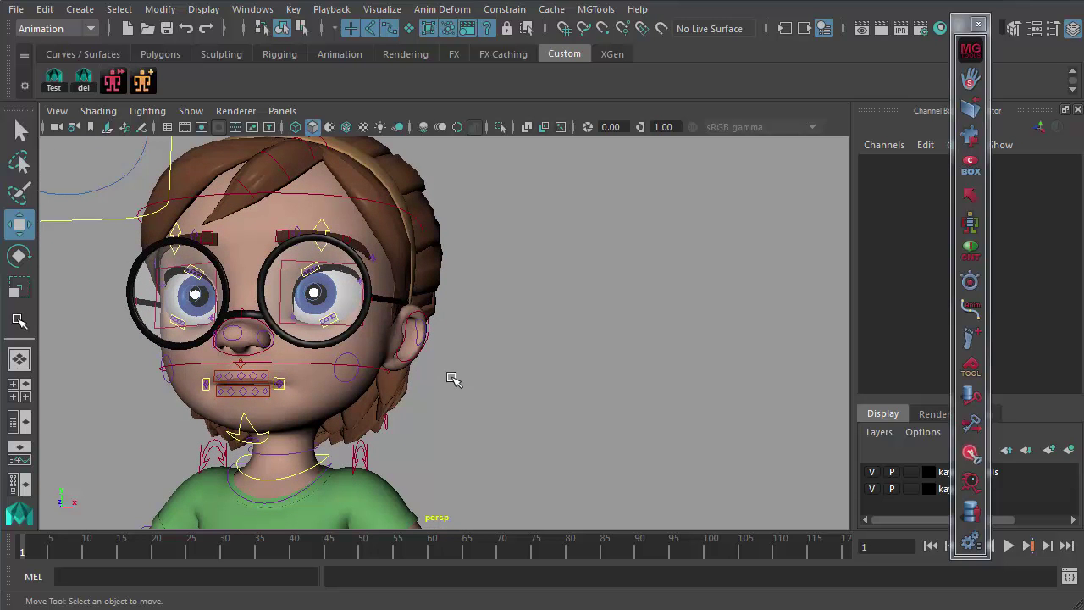
{"action": "left_click_drag", "start_coordinate": [443, 371], "coordinate": [398, 343], "text": "alt"}
{"action": "left_click_drag", "start_coordinate": [474, 449], "coordinate": [372, 370], "text": "alt"}
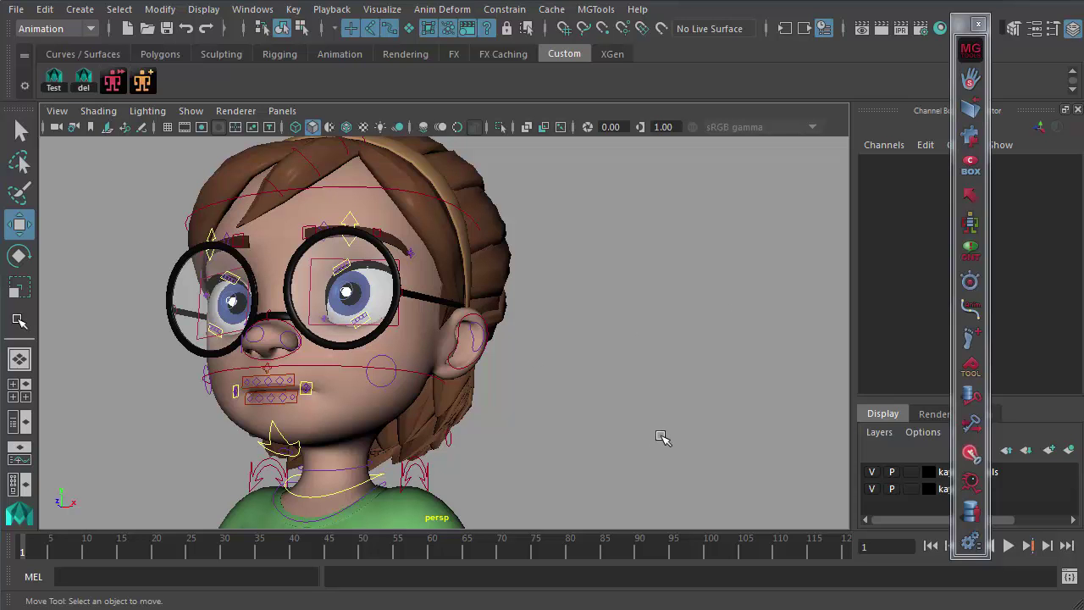
{"action": "left_click_drag", "start_coordinate": [535, 397], "coordinate": [570, 406], "text": "alt"}
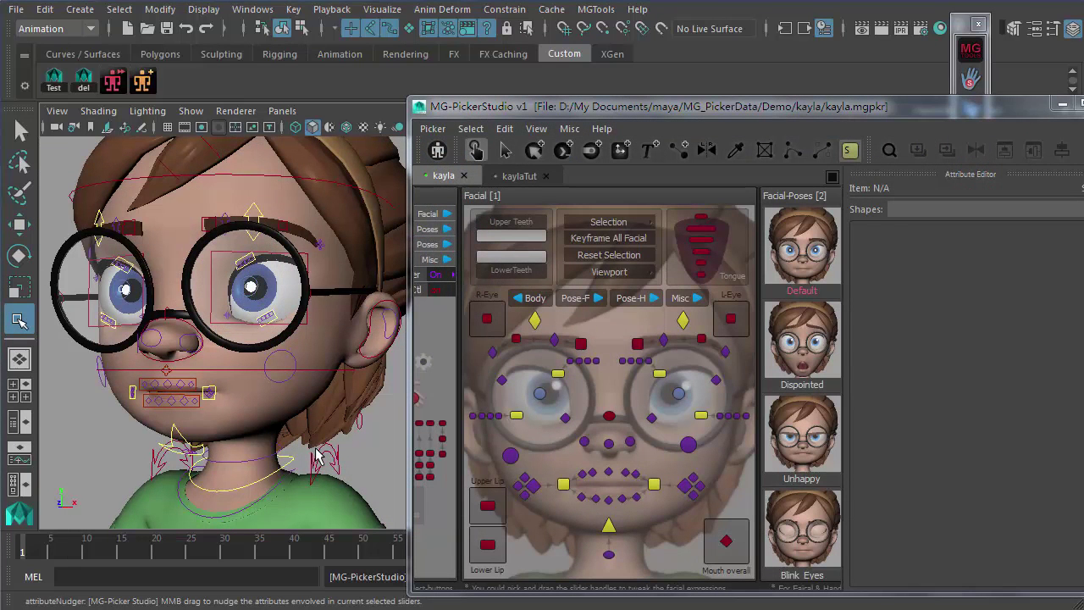
- Adjust the character's right inner eyebrow by nudging its picker slider, and clear the selection
{"action": "left_click", "coordinate": [289, 360]}
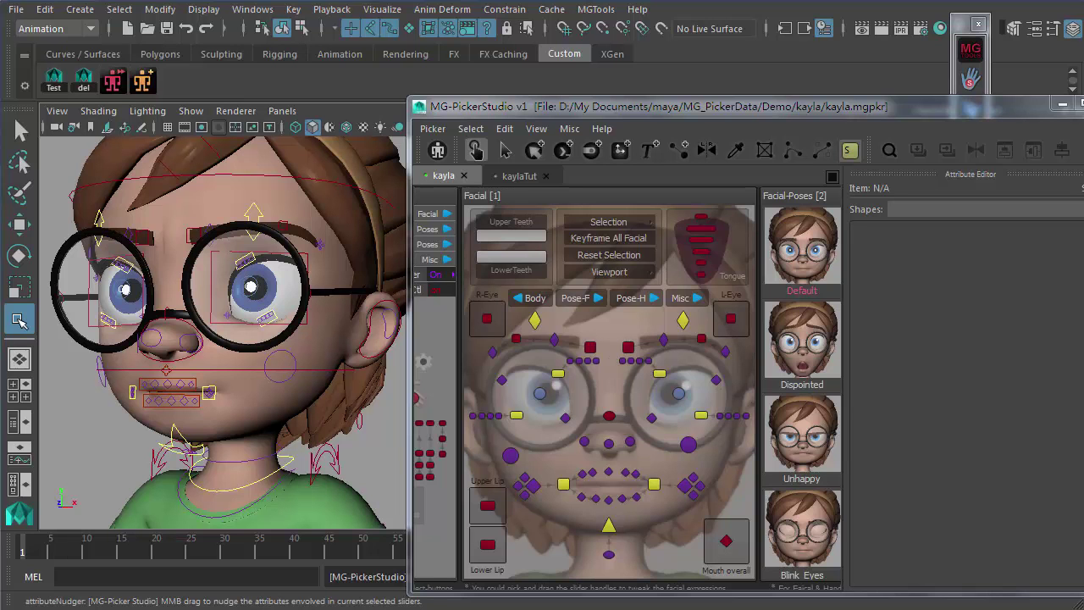
{"action": "left_click", "coordinate": [591, 348]}
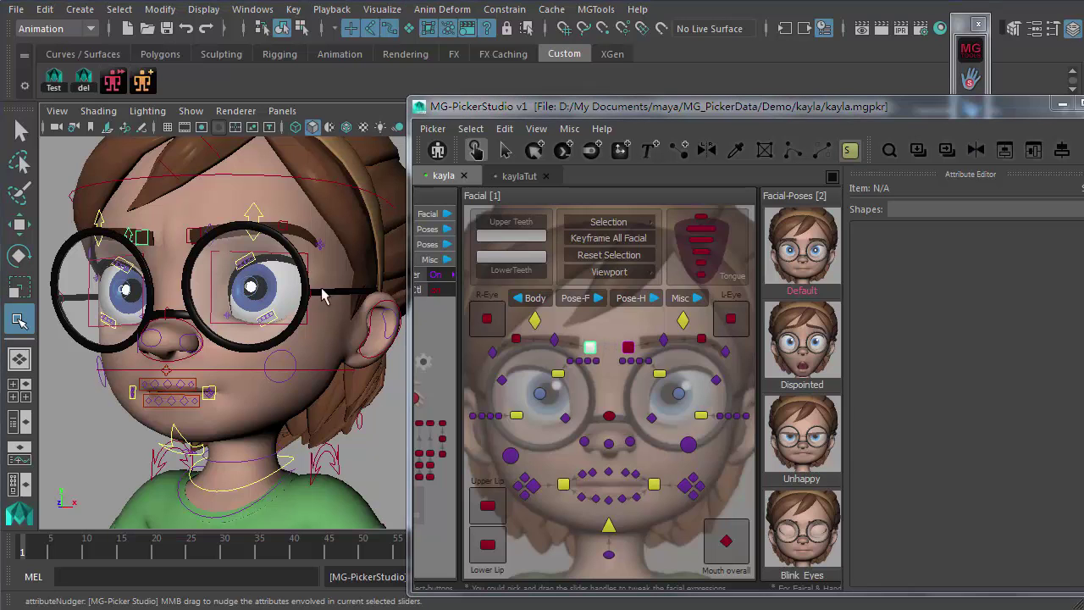
{"action": "mouse_move", "coordinate": [218, 268]}
{"action": "middle_mouse_down"}
{"action": "mouse_move", "coordinate": [216, 243]}
{"action": "mouse_move", "coordinate": [217, 259]}
{"action": "middle_mouse_up"}
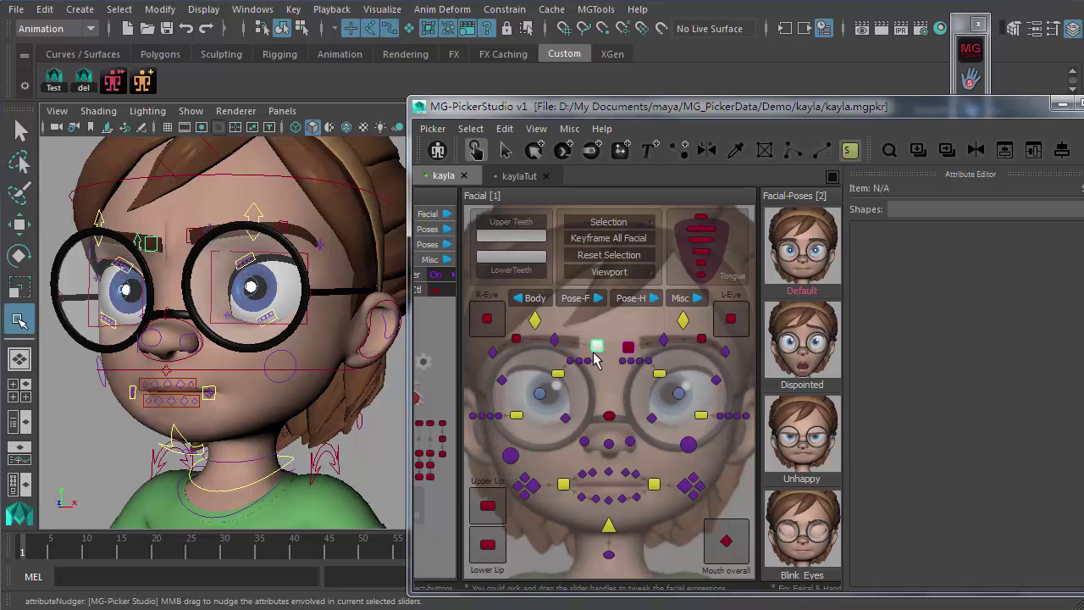
{"action": "left_click", "coordinate": [684, 426]}
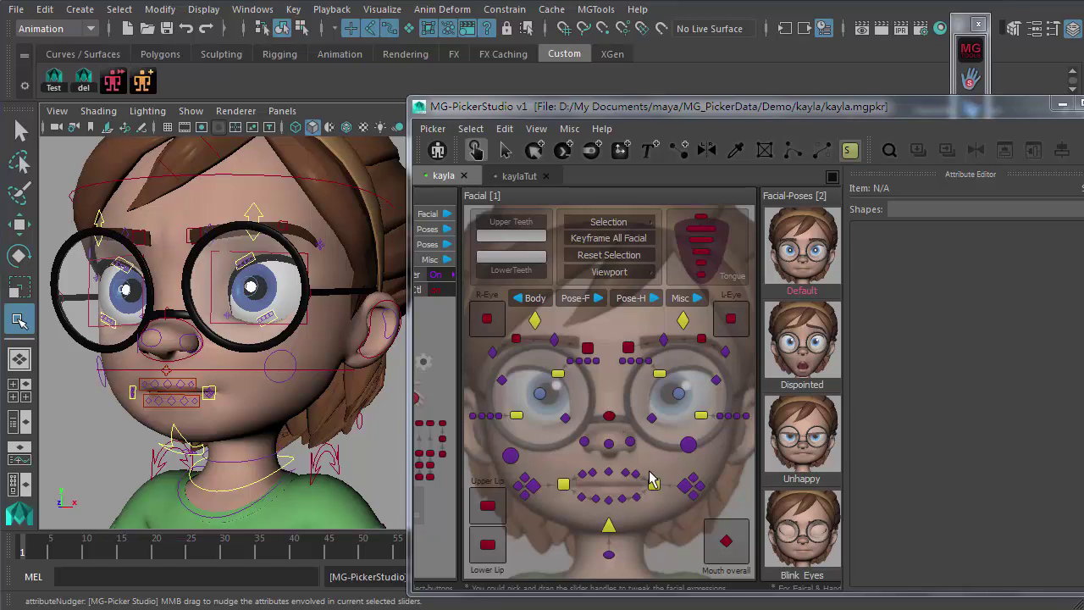
- Raise both mouth corners into a slight smile with the mouth corner sliders in the kayla picker
{"action": "left_click", "coordinate": [655, 485]}
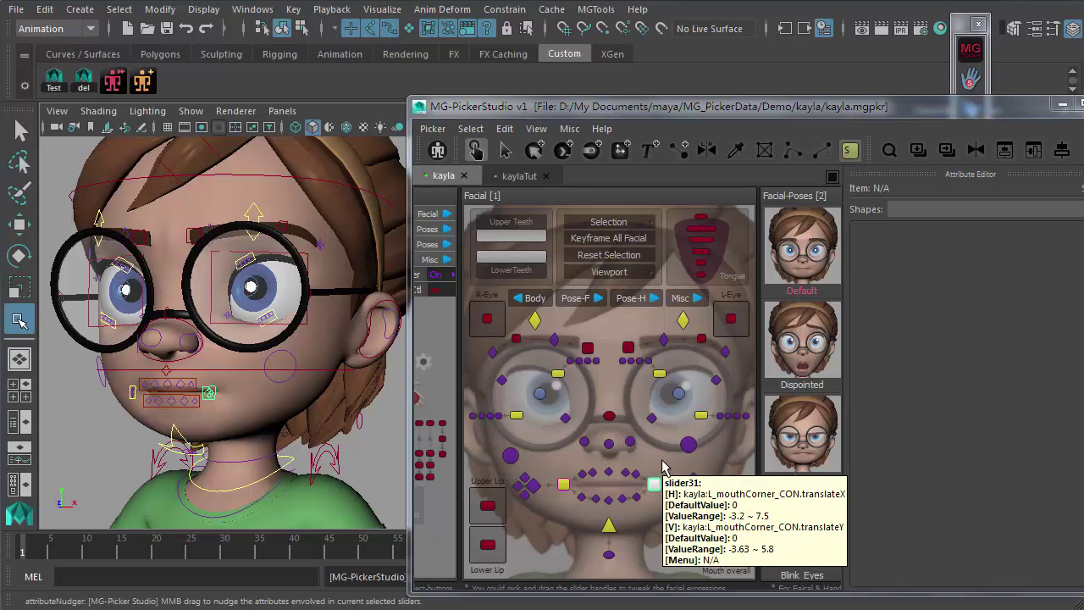
{"action": "mouse_move", "coordinate": [655, 483]}
{"action": "left_mouse_down"}
{"action": "mouse_move", "coordinate": [662, 476]}
{"action": "mouse_move", "coordinate": [655, 486]}
{"action": "left_mouse_up"}
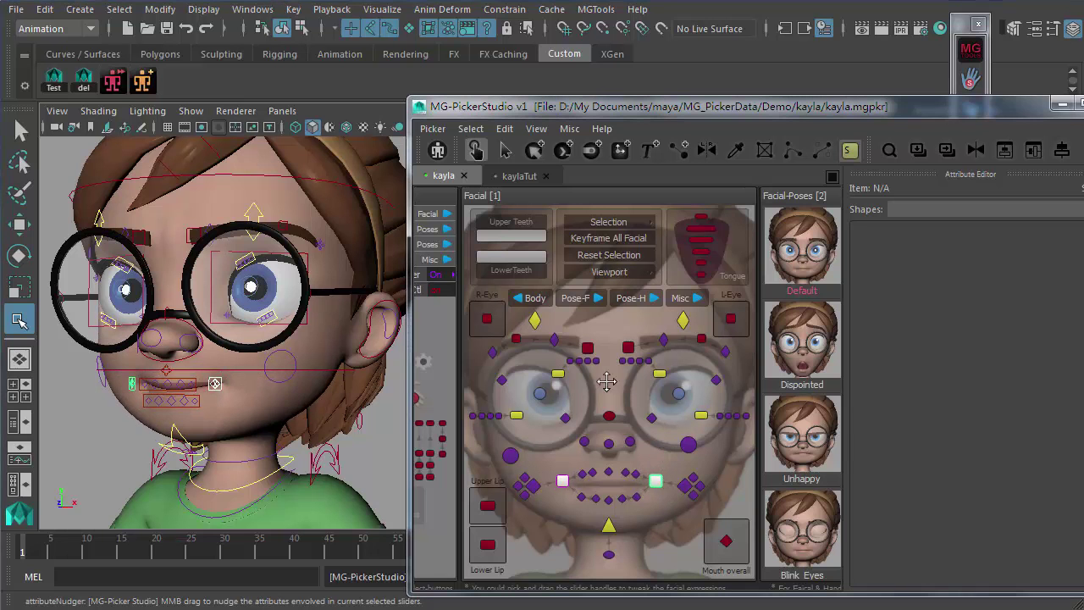
{"action": "left_click", "coordinate": [576, 363]}
- Select the row of right upper eyelid controls in the facial picker with the Rotate tool active
{"action": "key", "text": "e"}
{"action": "left_click", "coordinate": [591, 379]}
{"action": "left_click", "coordinate": [587, 347]}
{"action": "left_click", "coordinate": [596, 383]}
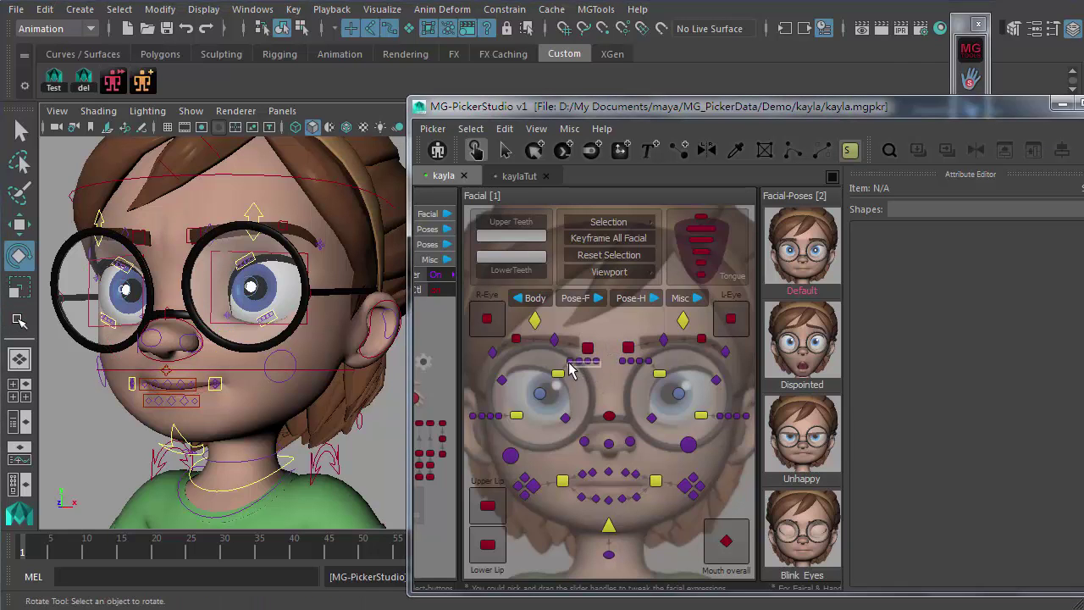
{"action": "left_click", "coordinate": [570, 362]}
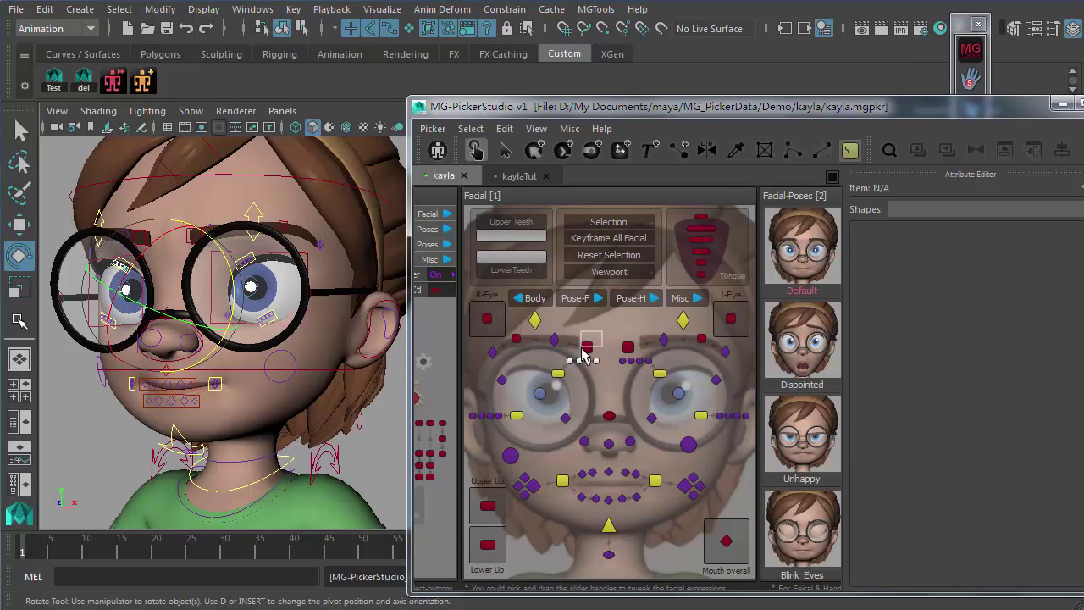
- Raise the character's right inner eyebrow by adjusting its slider, and deselect it
{"action": "left_click", "coordinate": [584, 347]}
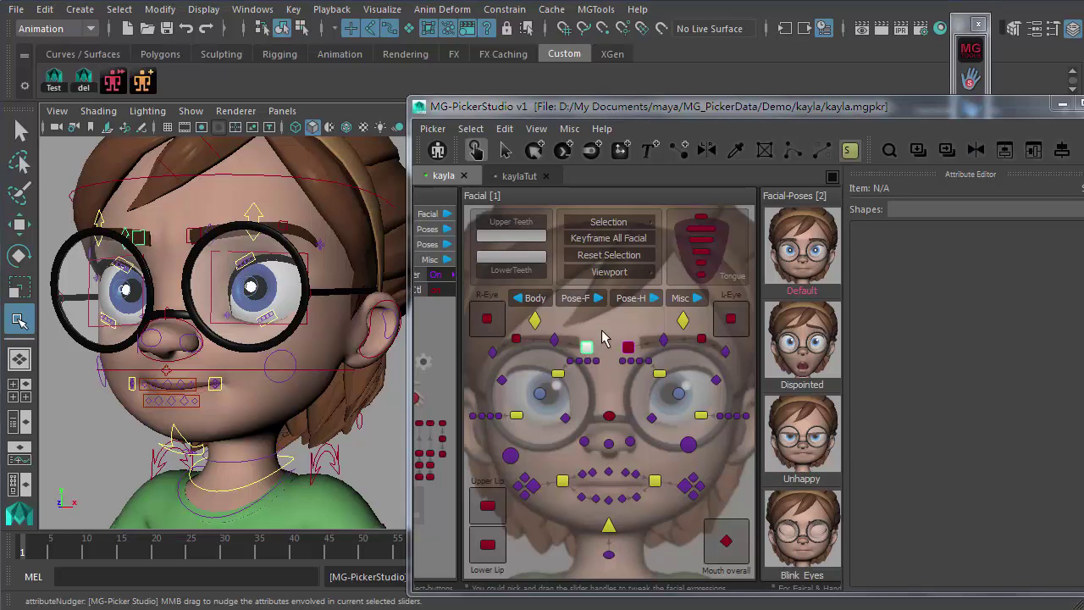
{"action": "left_click", "coordinate": [598, 348]}
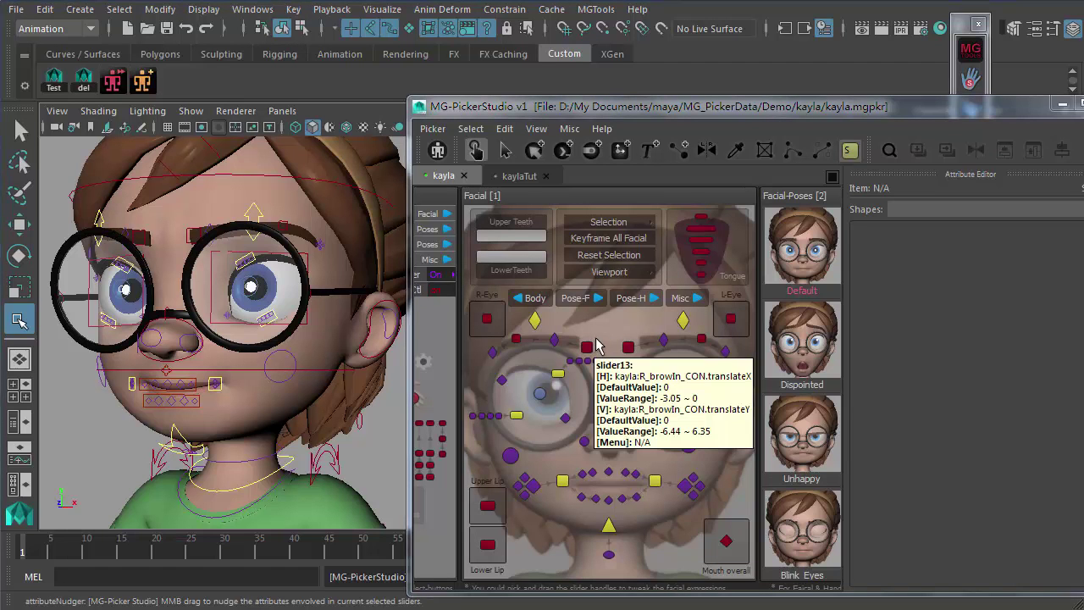
{"action": "left_click", "coordinate": [586, 347]}
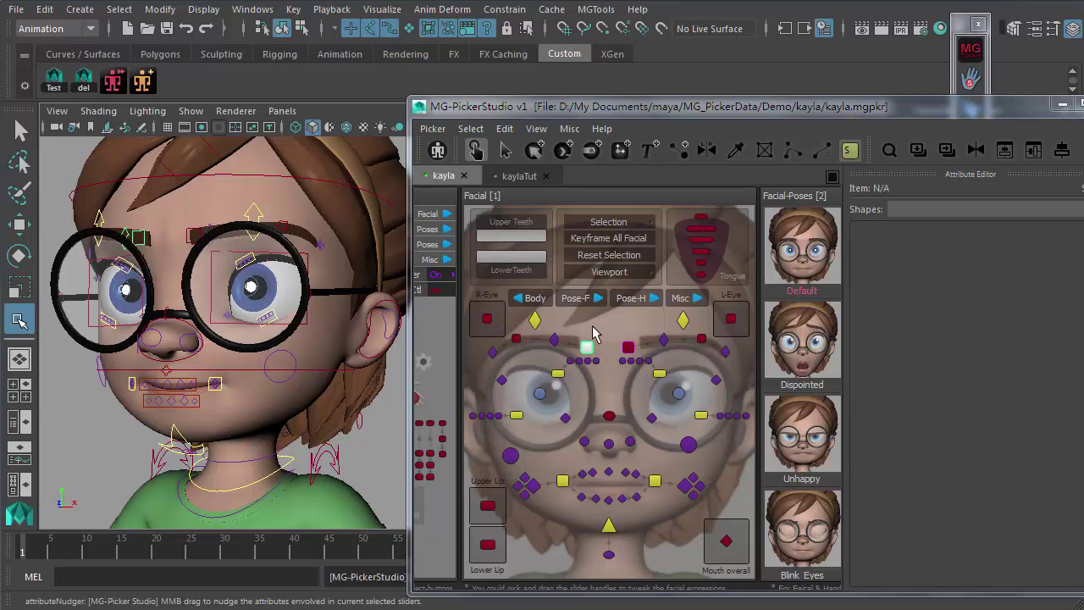
{"action": "middle_click_drag", "start_coordinate": [138, 432], "coordinate": [128, 421]}
{"action": "left_click_drag", "start_coordinate": [590, 356], "coordinate": [585, 340]}
{"action": "left_click", "coordinate": [366, 442]}
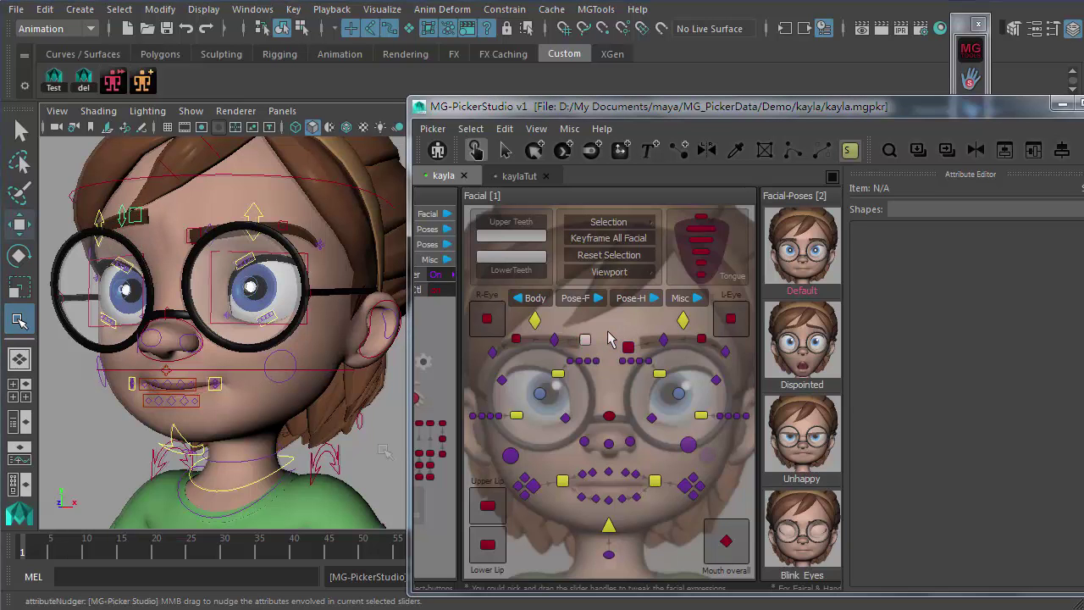
- Select the left cheek control in the 3D scene with the Move tool, and clear the selection
{"action": "key", "text": "w"}
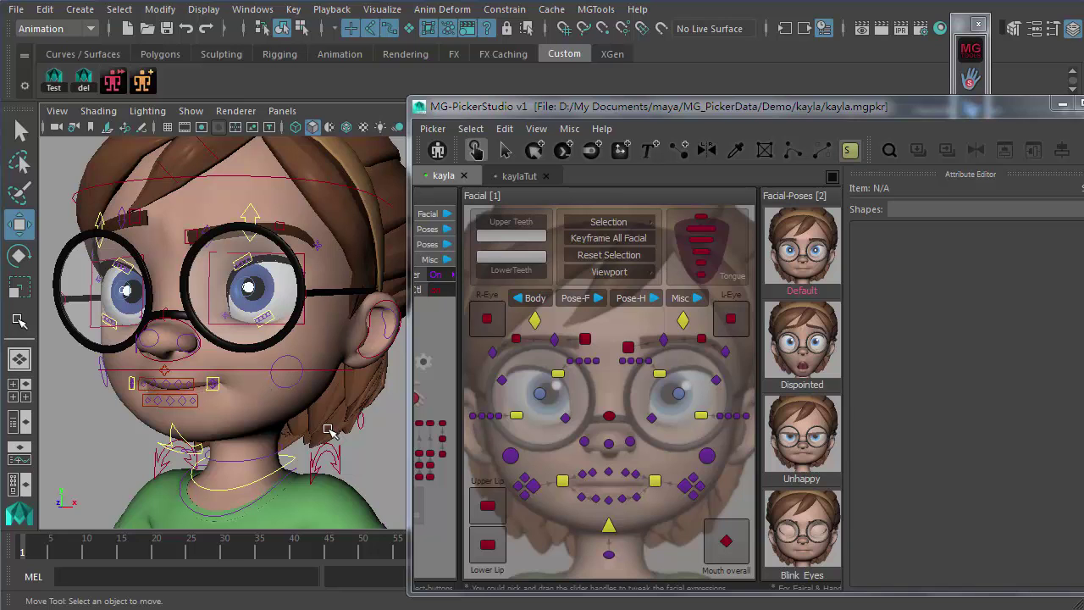
{"action": "left_click", "coordinate": [298, 364]}
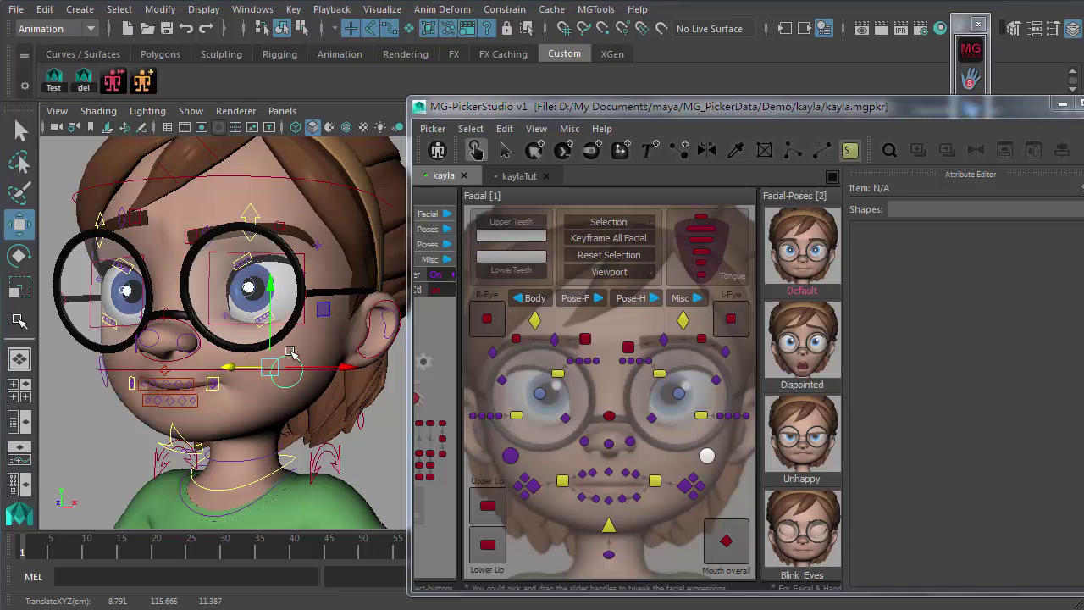
{"action": "left_click", "coordinate": [231, 368]}
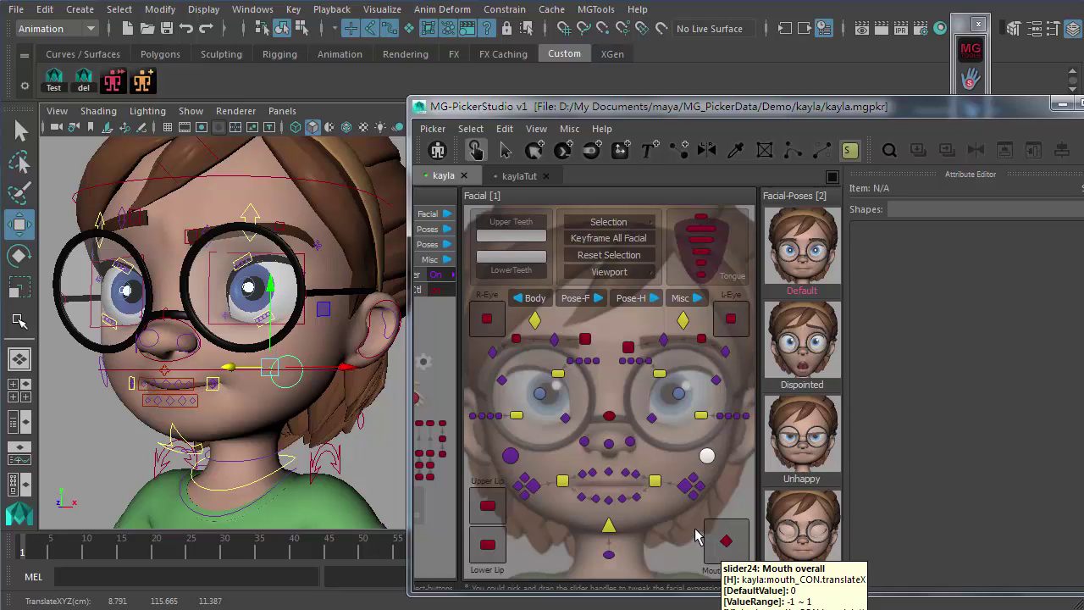
{"action": "left_click", "coordinate": [735, 477]}
{"action": "left_click_drag", "start_coordinate": [675, 432], "coordinate": [726, 473]}
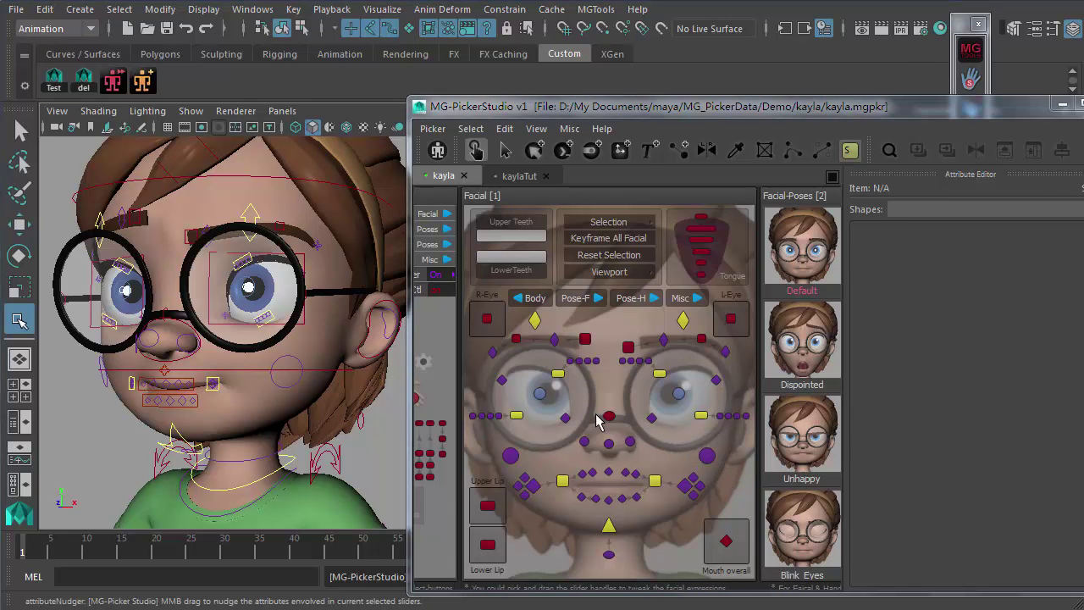
- Shift the left cheek slightly with its picker slider and use the Move tool's handles on the cheek control
{"action": "left_click", "coordinate": [707, 455]}
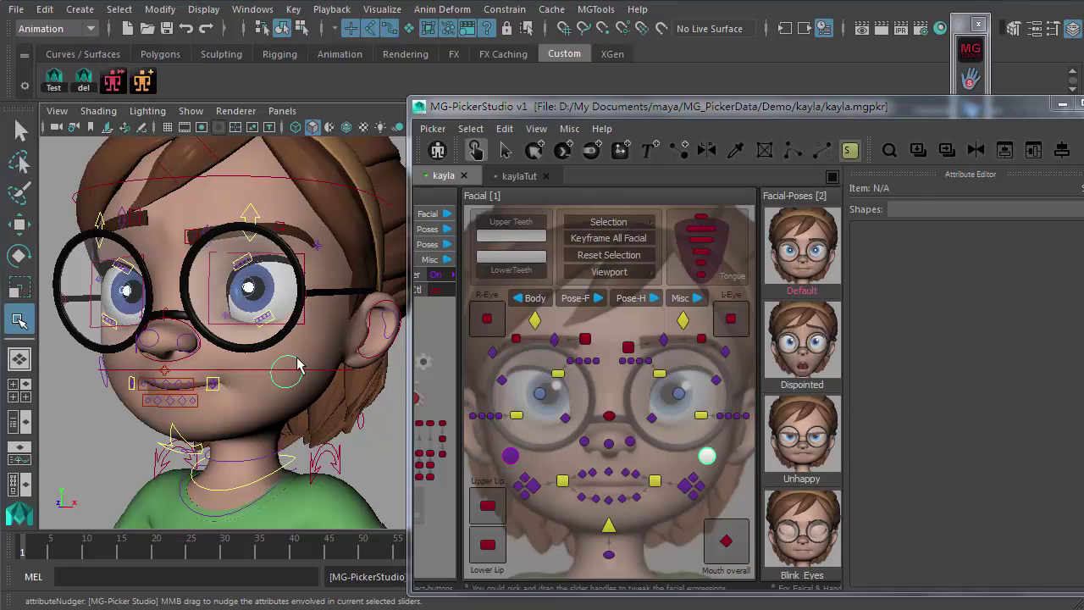
{"action": "key", "text": "w"}
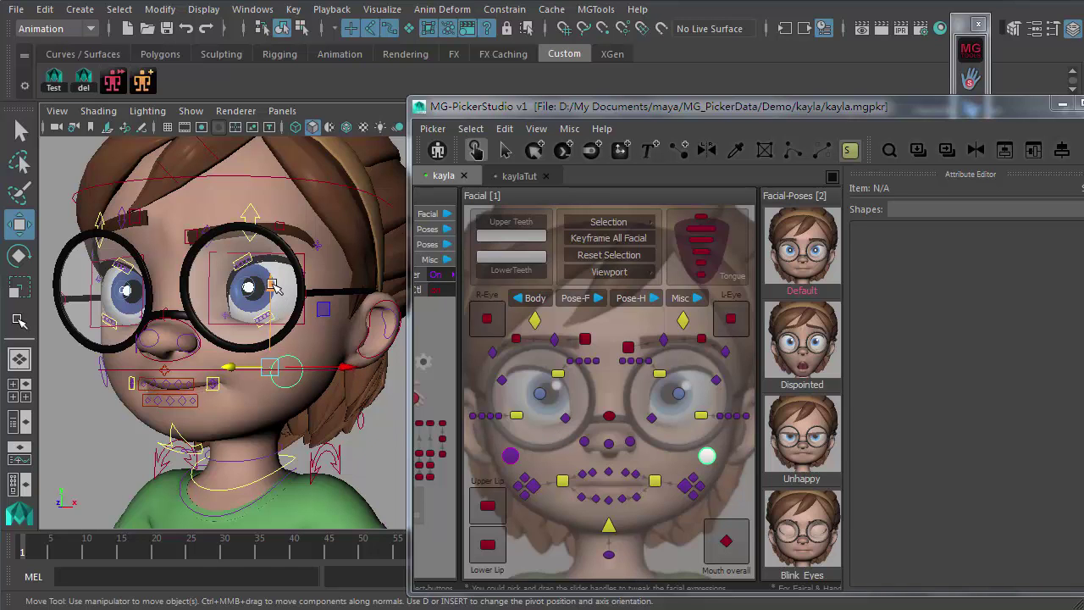
{"action": "mouse_move", "coordinate": [708, 459]}
{"action": "left_mouse_down"}
{"action": "mouse_move", "coordinate": [720, 454]}
{"action": "mouse_move", "coordinate": [704, 446]}
{"action": "mouse_move", "coordinate": [706, 458]}
{"action": "left_mouse_up"}
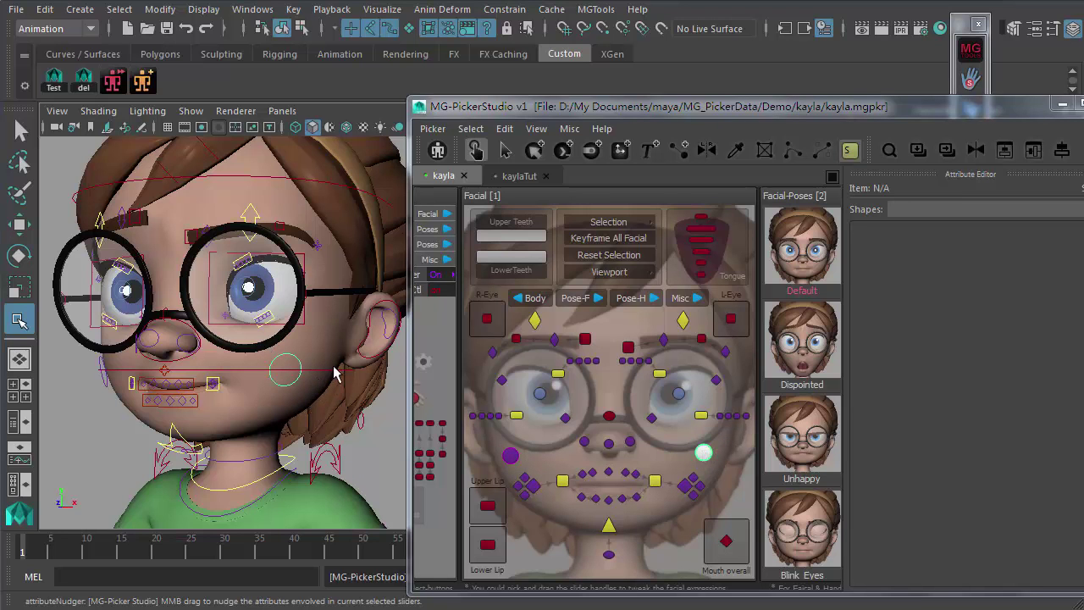
{"action": "key", "text": "w"}
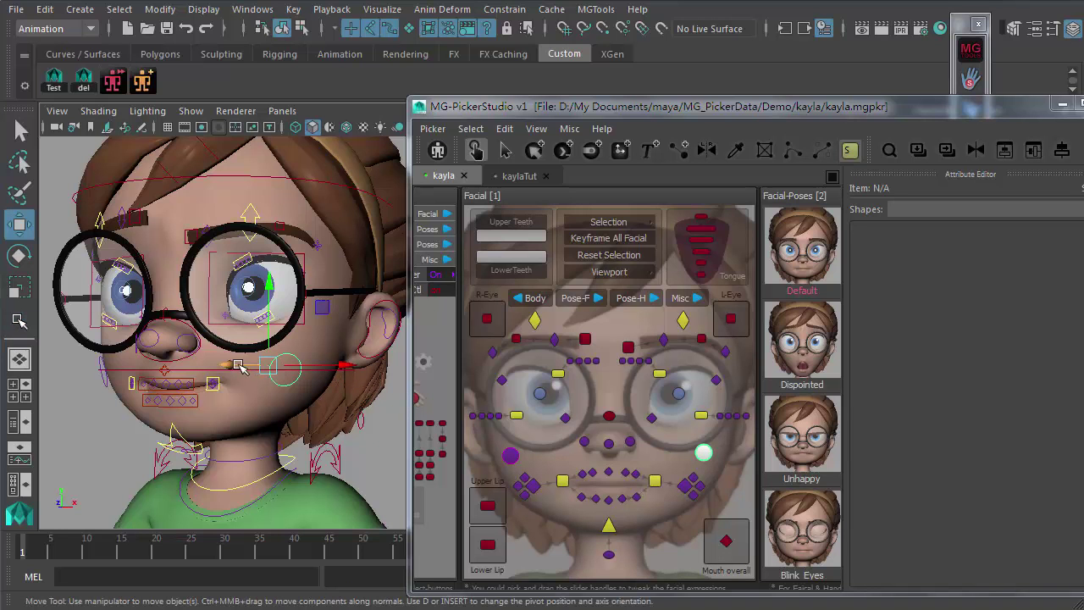
{"action": "left_click_drag", "start_coordinate": [227, 370], "coordinate": [281, 392]}
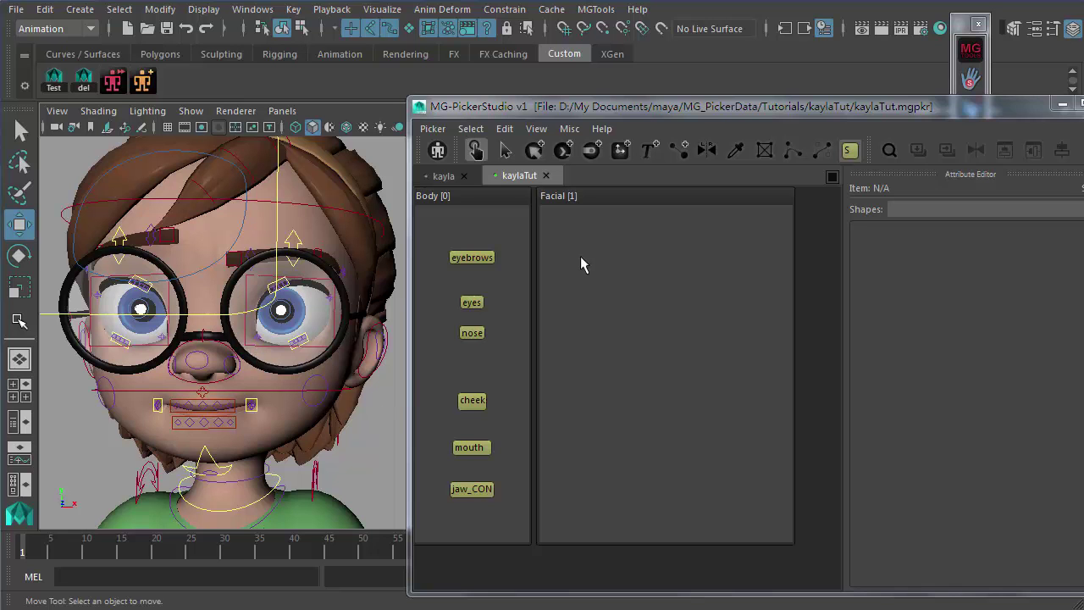
- Try selecting the inner and outer eyebrow sliders in the kayla picker to examine how they drive the rig
{"action": "left_click", "coordinate": [477, 152]}
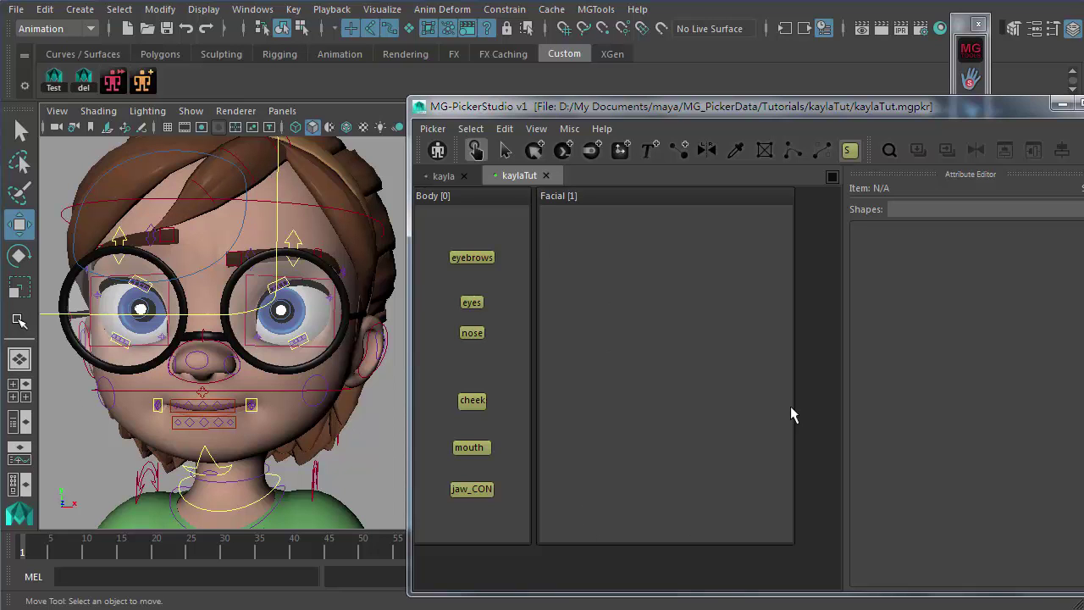
{"action": "left_click", "coordinate": [432, 174]}
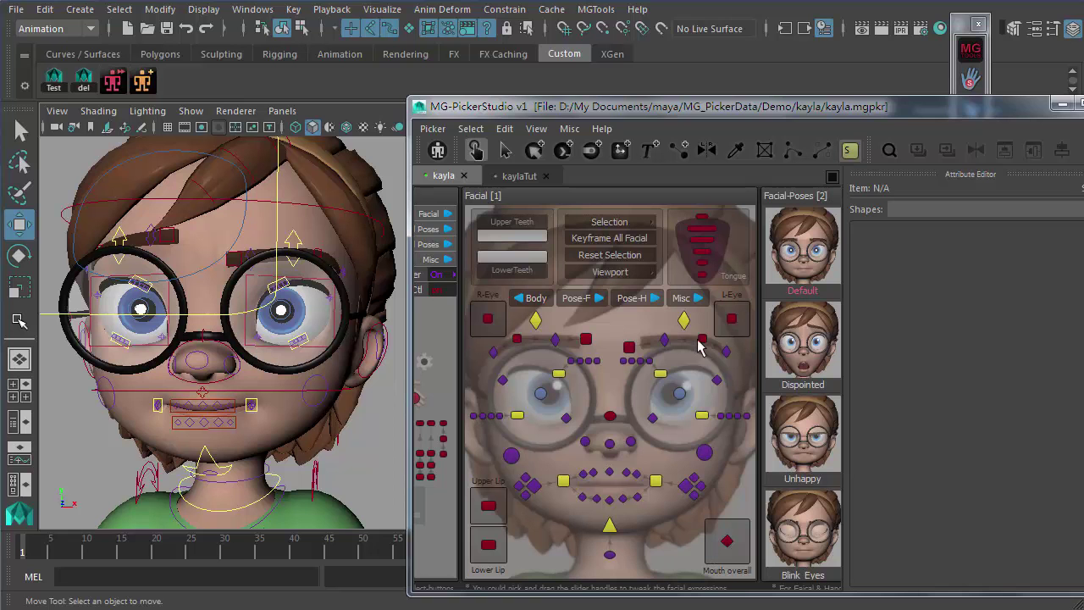
{"action": "left_click", "coordinate": [629, 347]}
{"action": "left_click", "coordinate": [585, 339]}
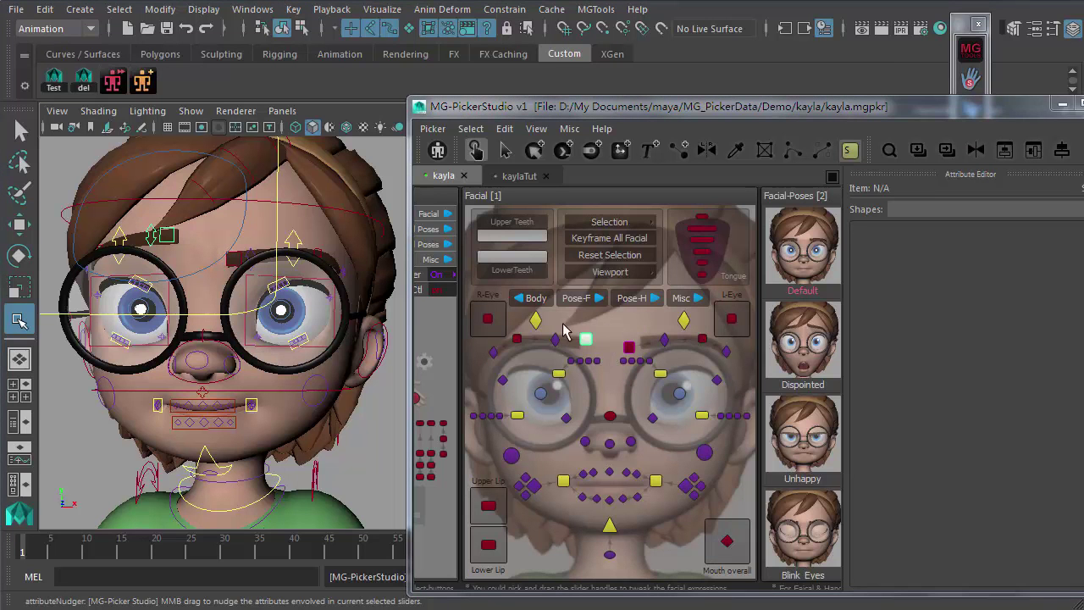
{"action": "left_click", "coordinate": [607, 335]}
{"action": "left_click", "coordinate": [585, 338]}
{"action": "left_click", "coordinate": [518, 339]}
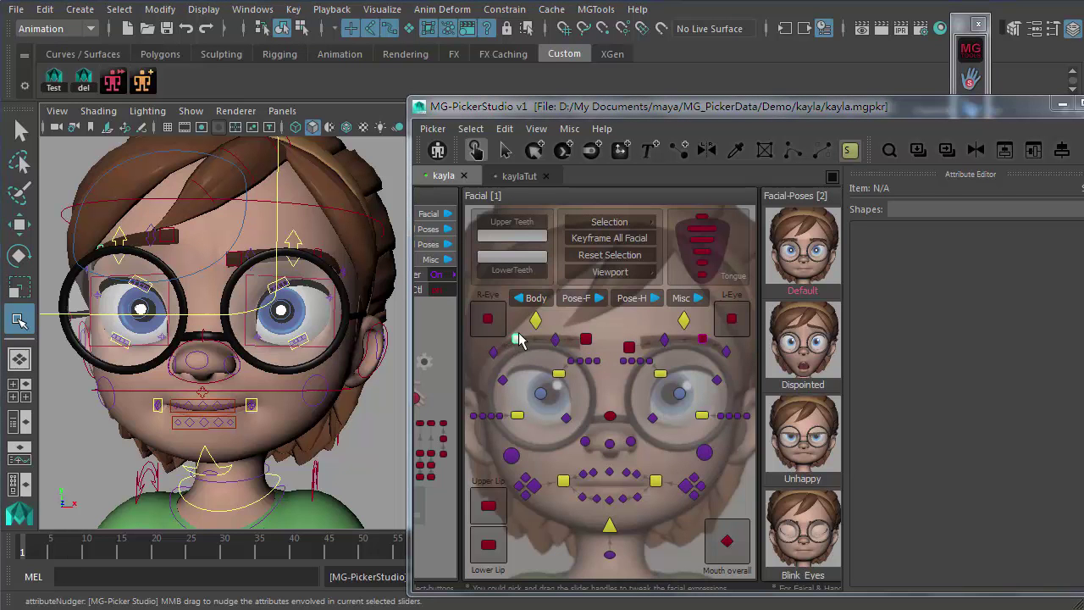
{"action": "left_click", "coordinate": [603, 334]}
- Switch the kaylaTut picker to edit mode and prepare a 3D view snapshot for its Facial panel
{"action": "left_click", "coordinate": [512, 176]}
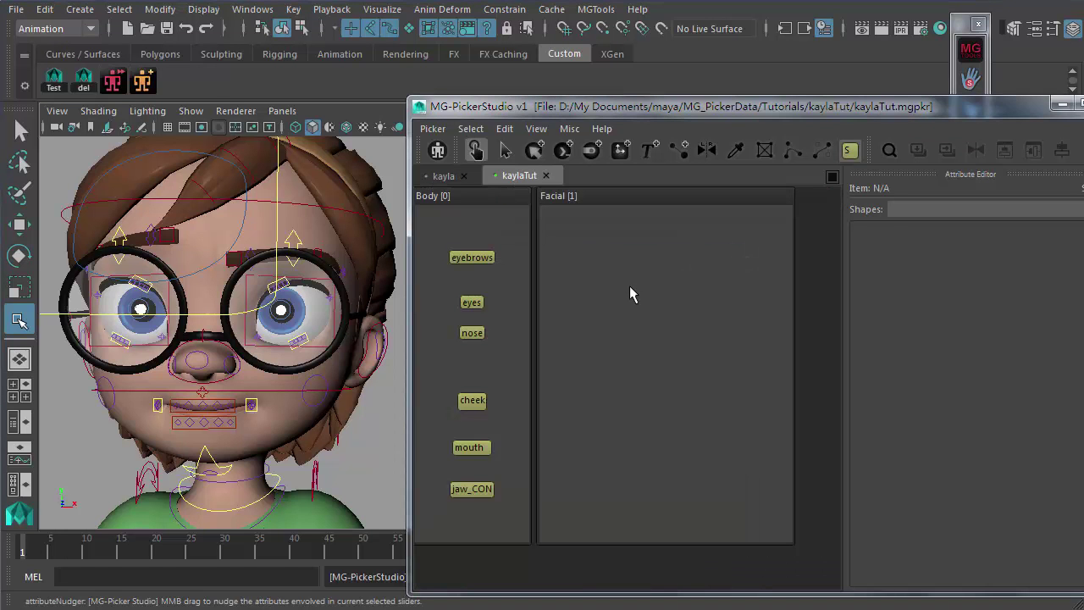
{"action": "left_click", "coordinate": [503, 152]}
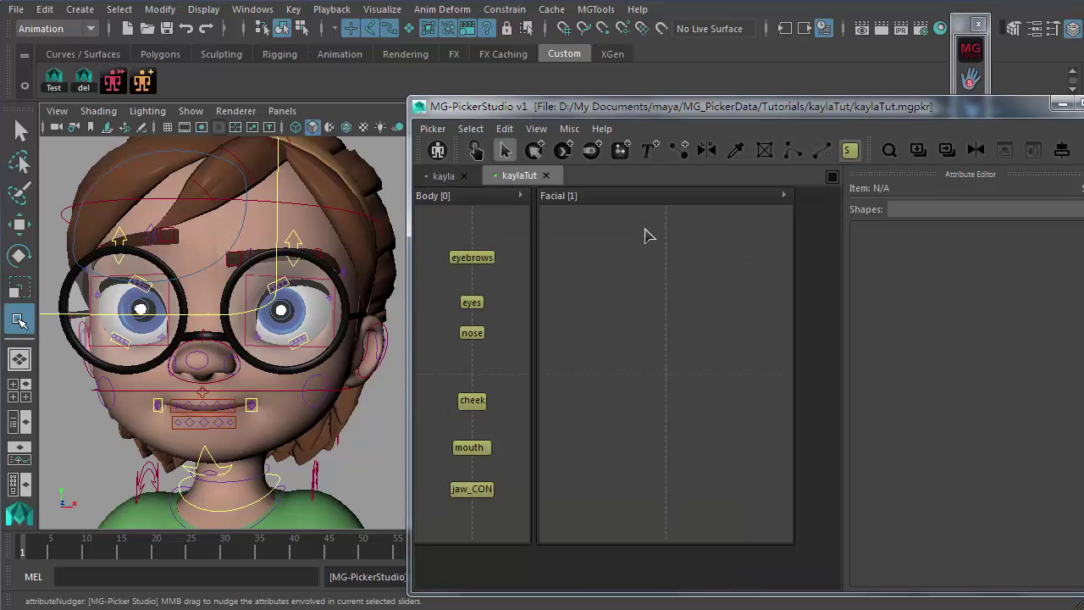
{"action": "left_click", "coordinate": [725, 446]}
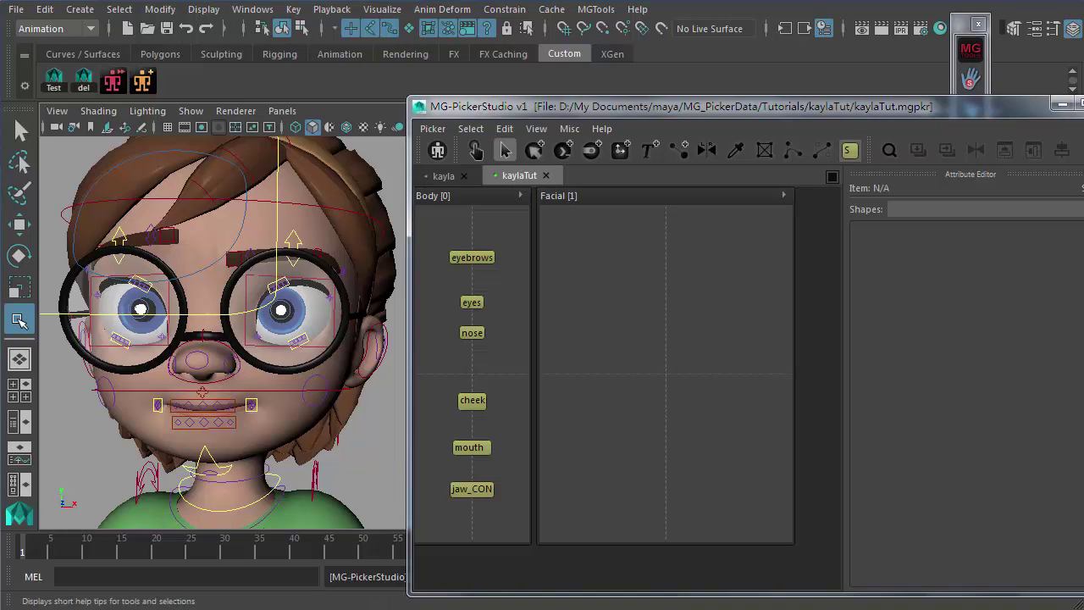
{"action": "left_click_drag", "start_coordinate": [678, 106], "coordinate": [492, 106]}
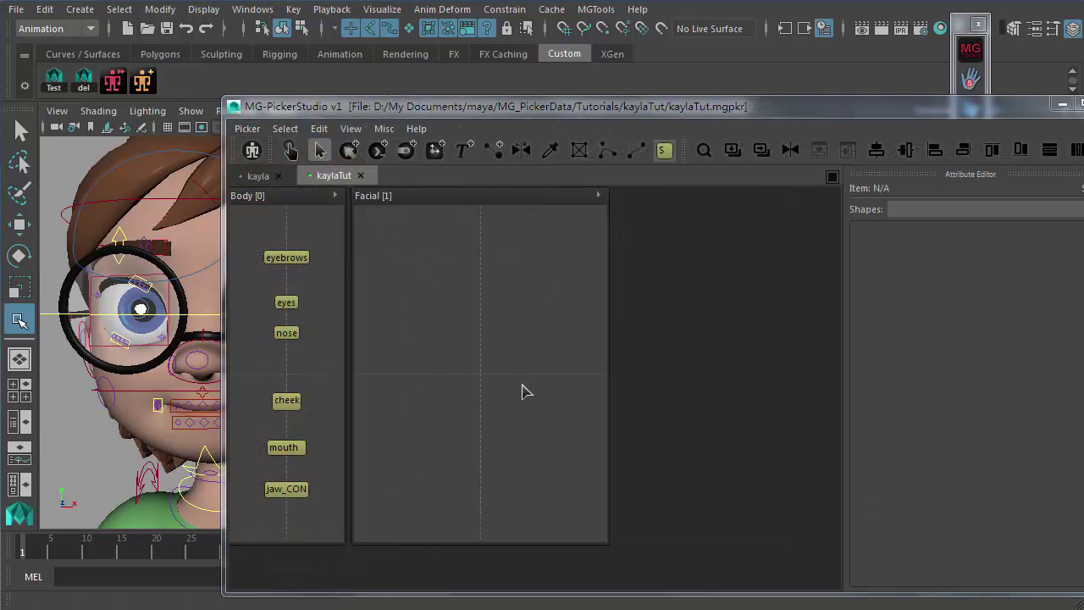
{"action": "left_click", "coordinate": [598, 195]}
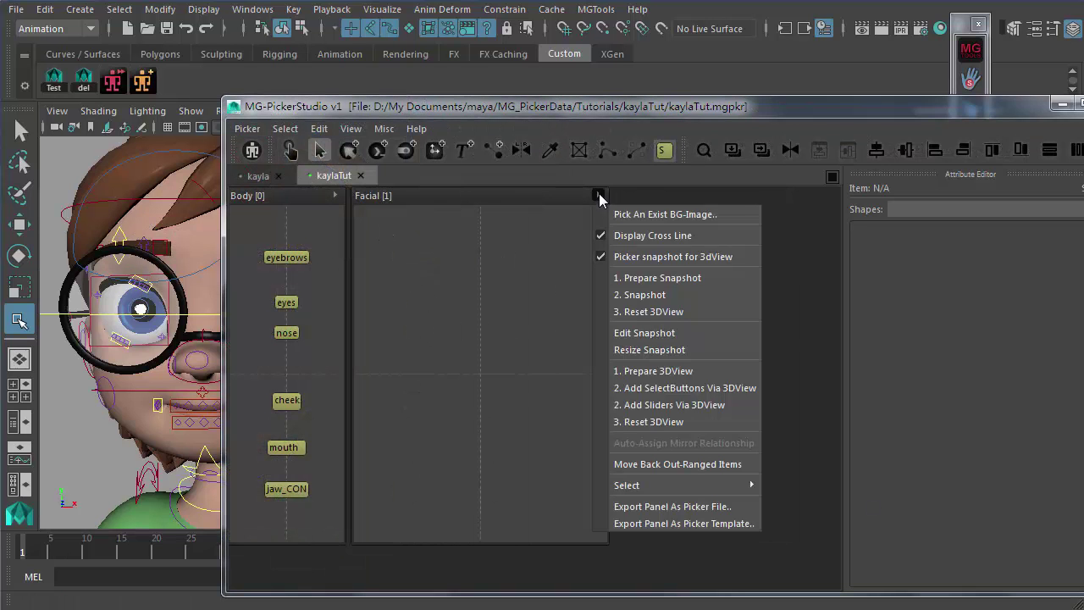
{"action": "left_click", "coordinate": [669, 280]}
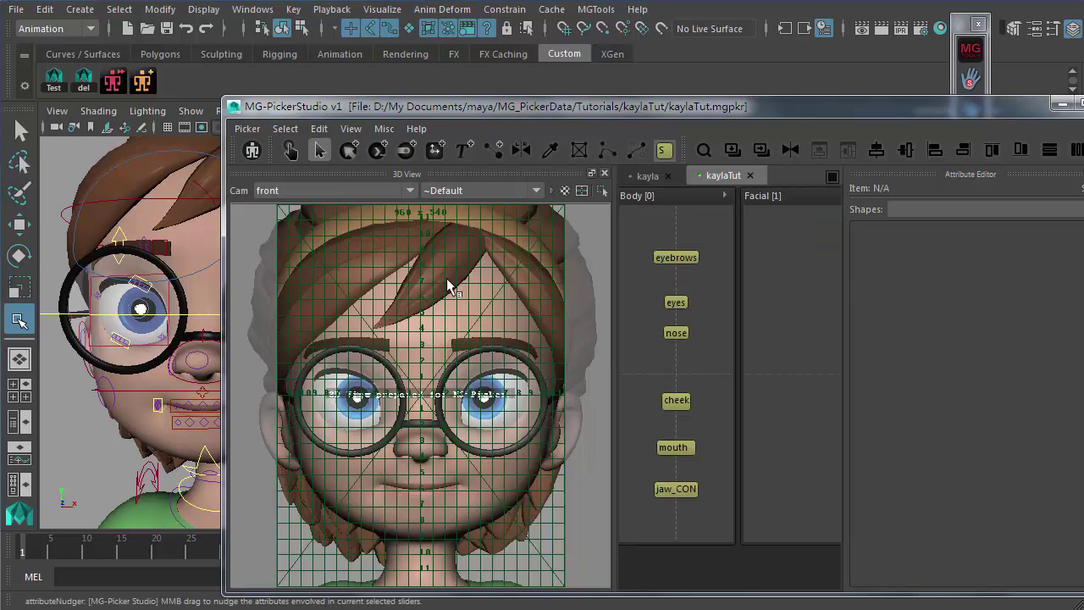
{"action": "left_click", "coordinate": [551, 189]}
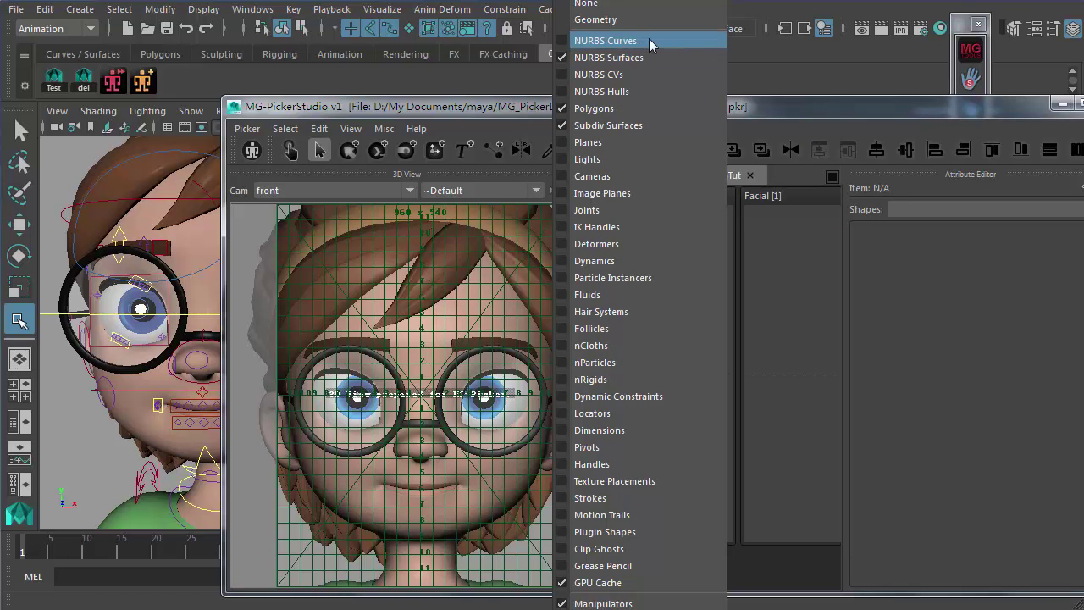
{"action": "left_click", "coordinate": [493, 110]}
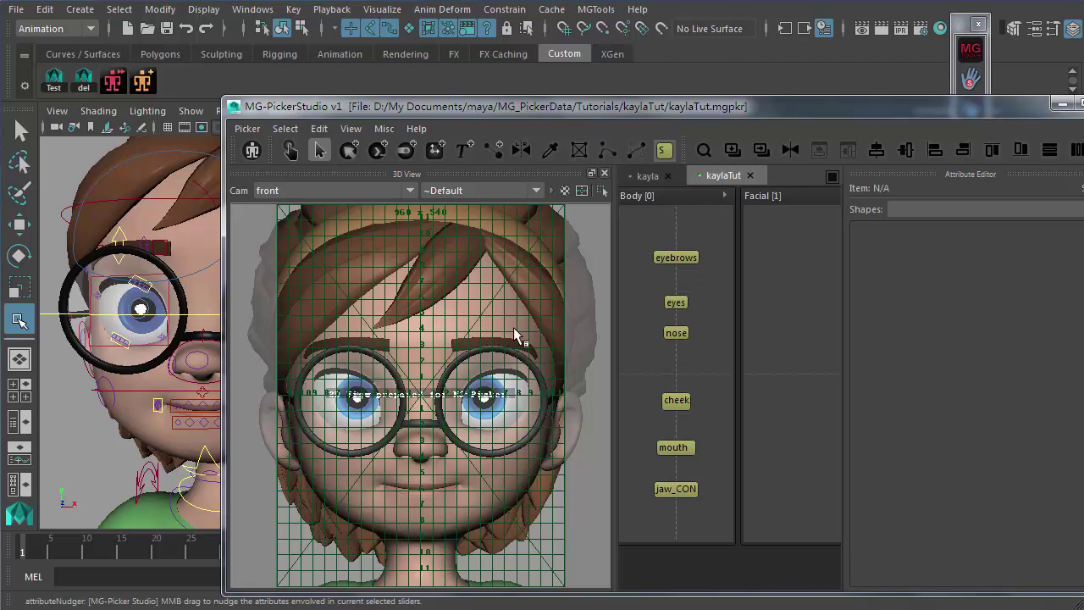
{"action": "left_click", "coordinate": [552, 188]}
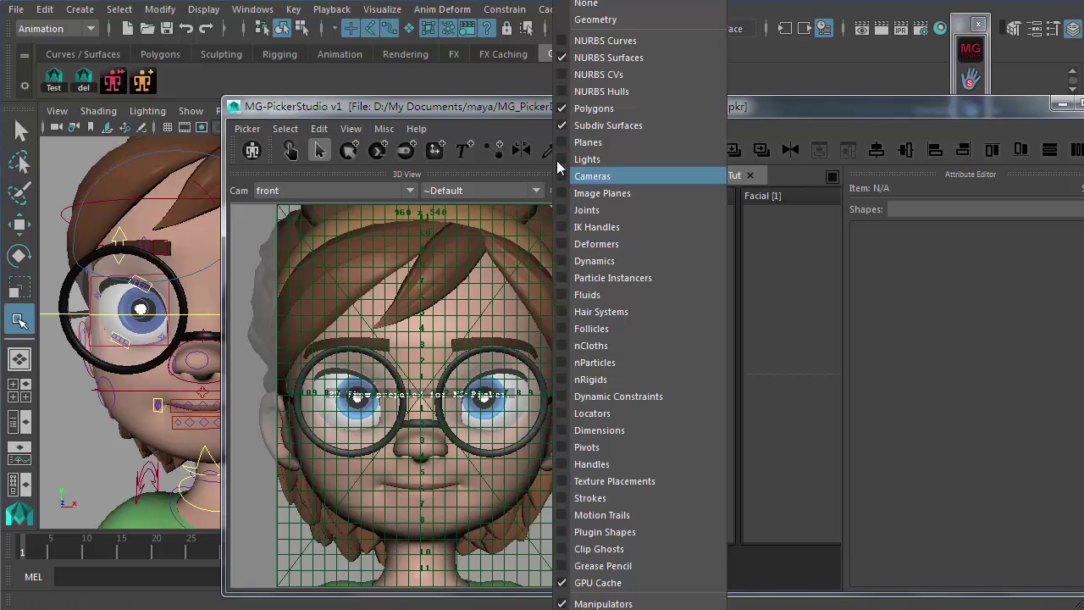
{"action": "left_click", "coordinate": [447, 109]}
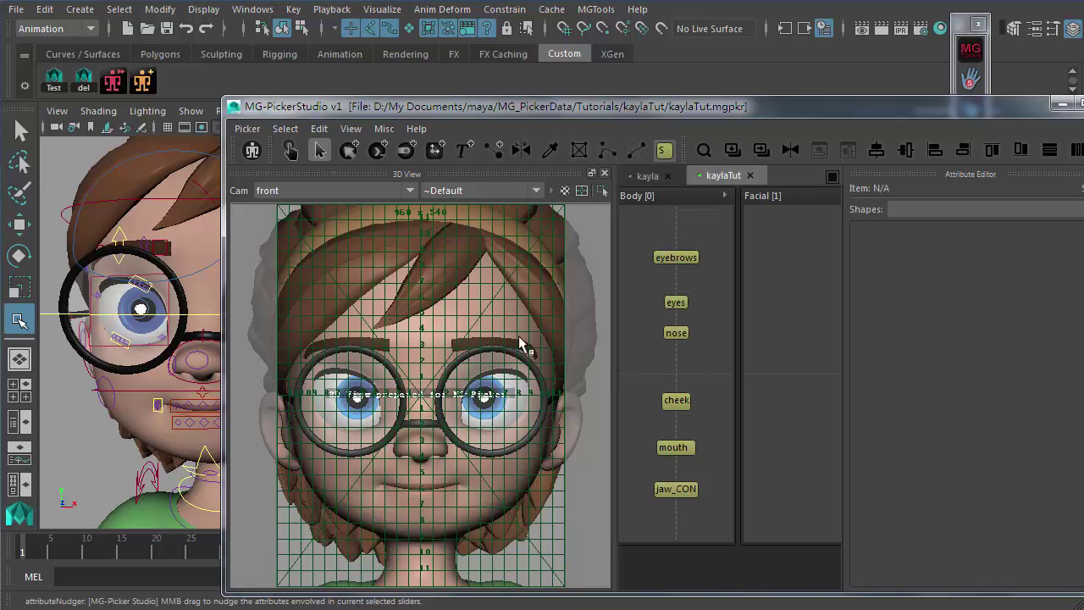
- Take a snapshot of the front camera view in the ~Default style as the Facial panel's background
{"action": "left_click", "coordinate": [826, 195]}
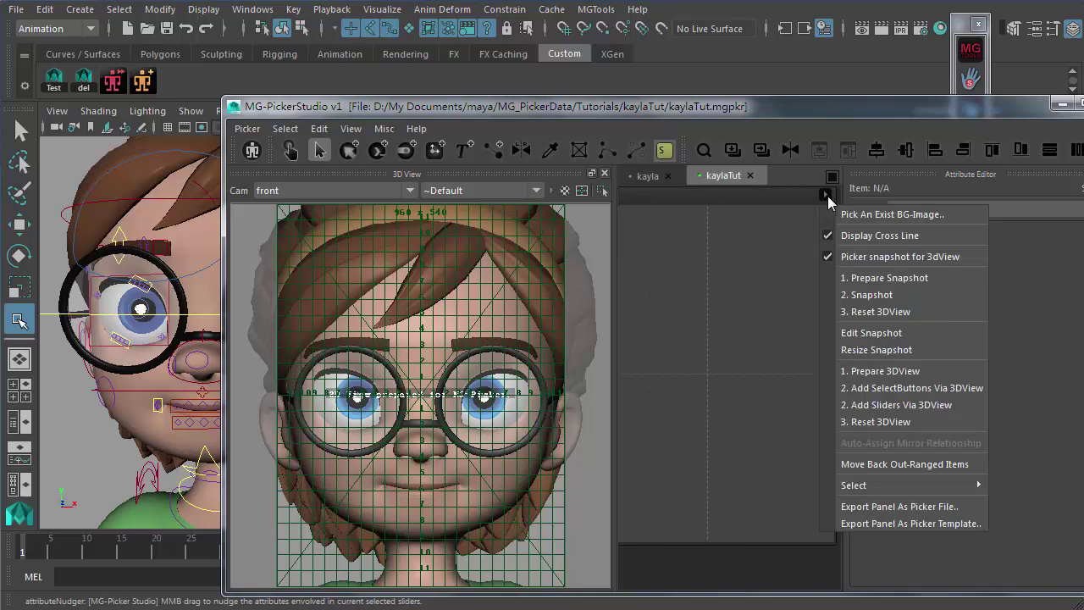
{"action": "left_click", "coordinate": [889, 278]}
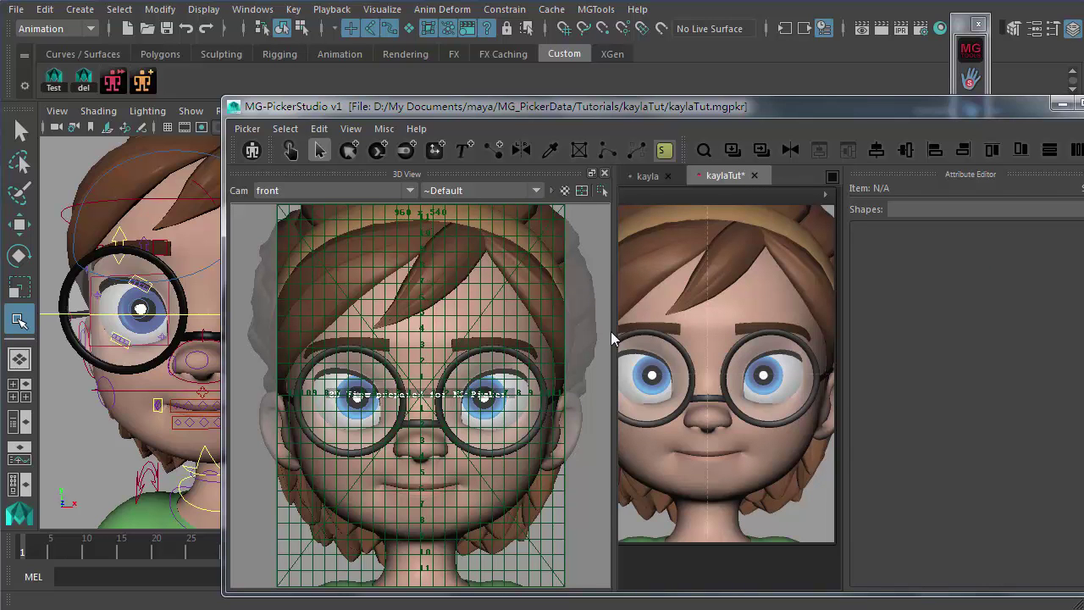
{"action": "left_click_drag", "start_coordinate": [612, 327], "coordinate": [543, 339]}
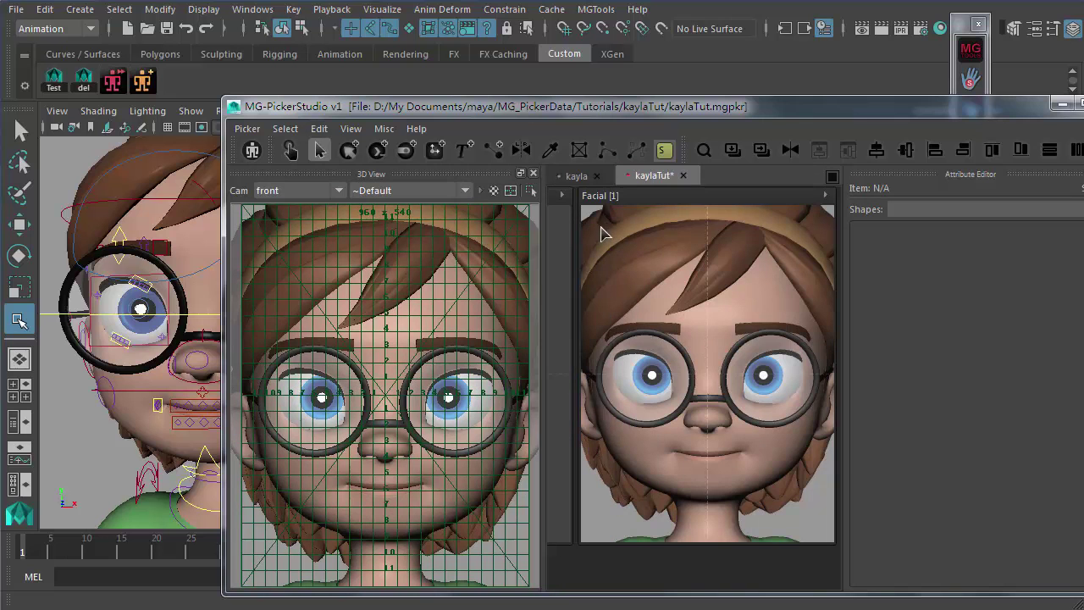
{"action": "left_click", "coordinate": [377, 191]}
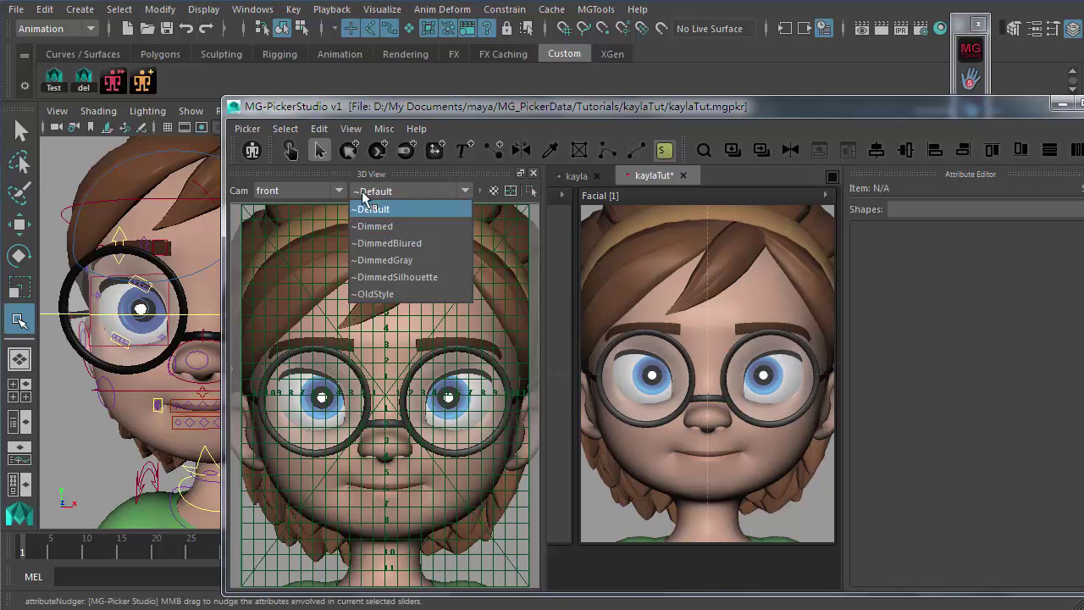
{"action": "left_click", "coordinate": [904, 336]}
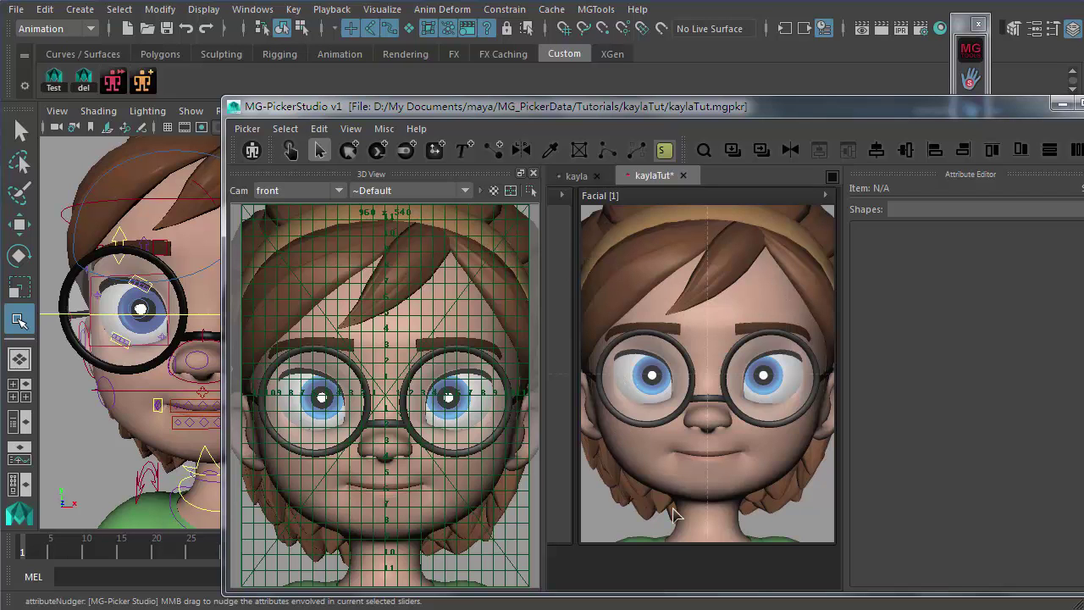
- Retake the Facial panel's front view snapshot with the ~Dimmed style and close the 3D view
{"action": "left_click", "coordinate": [434, 190]}
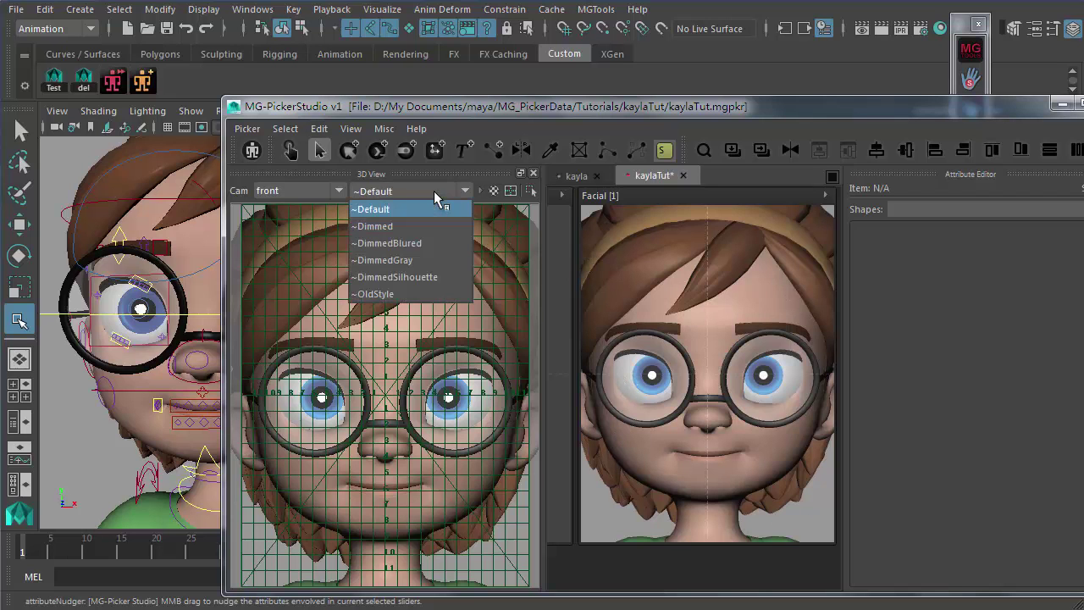
{"action": "left_click", "coordinate": [402, 225]}
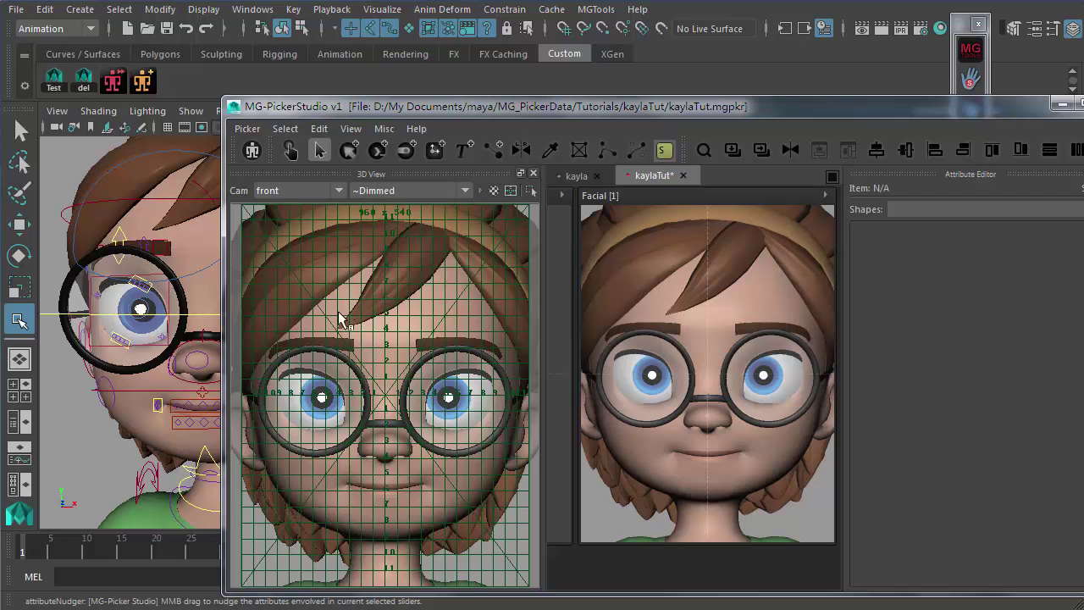
{"action": "left_click", "coordinate": [826, 196]}
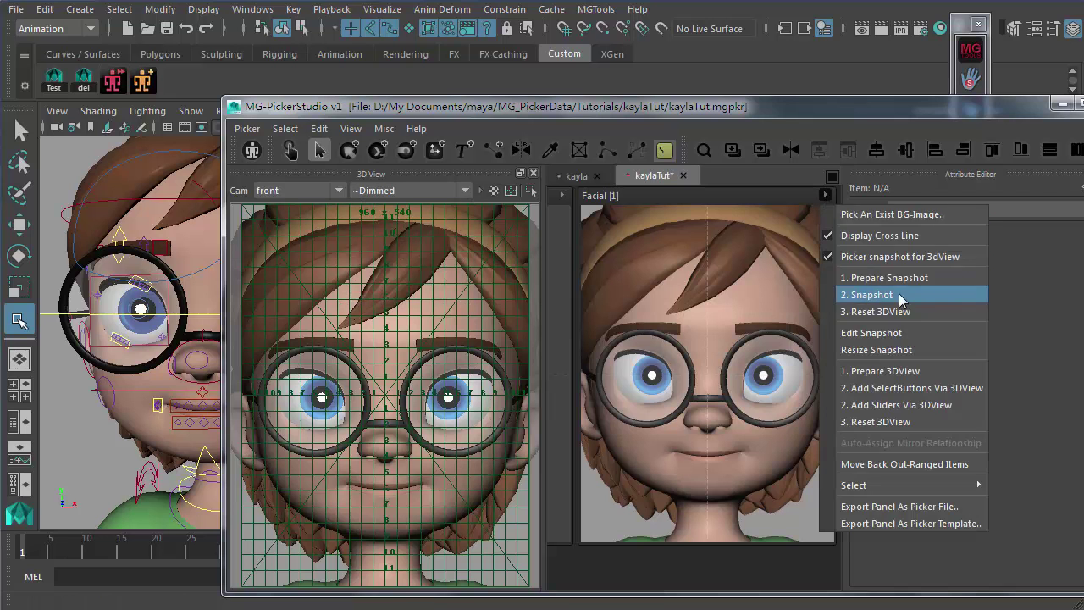
{"action": "left_click", "coordinate": [896, 294]}
{"action": "left_click", "coordinate": [253, 438]}
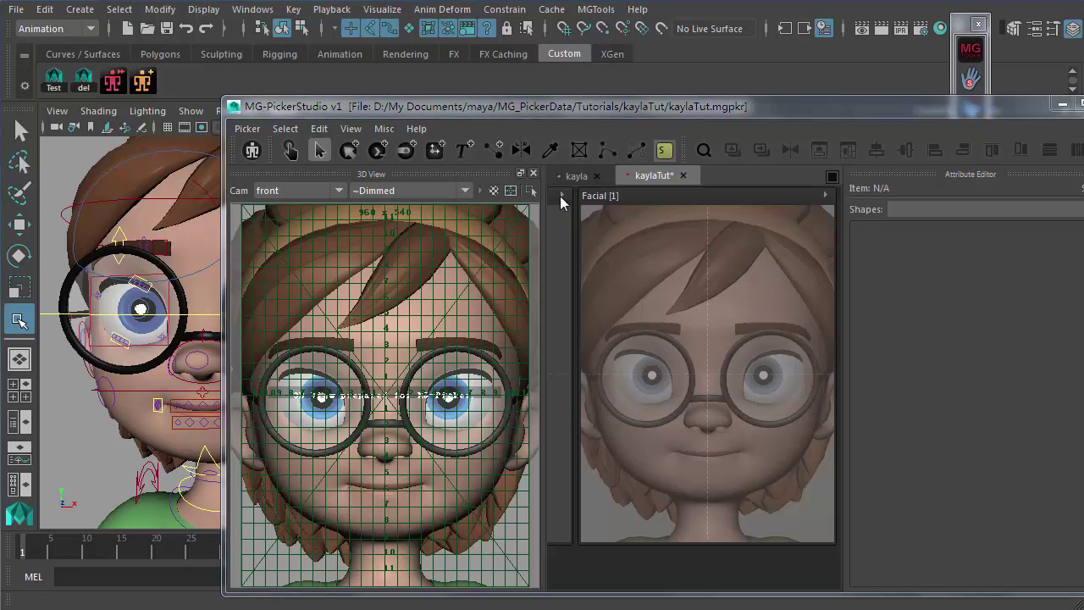
{"action": "left_click", "coordinate": [533, 172]}
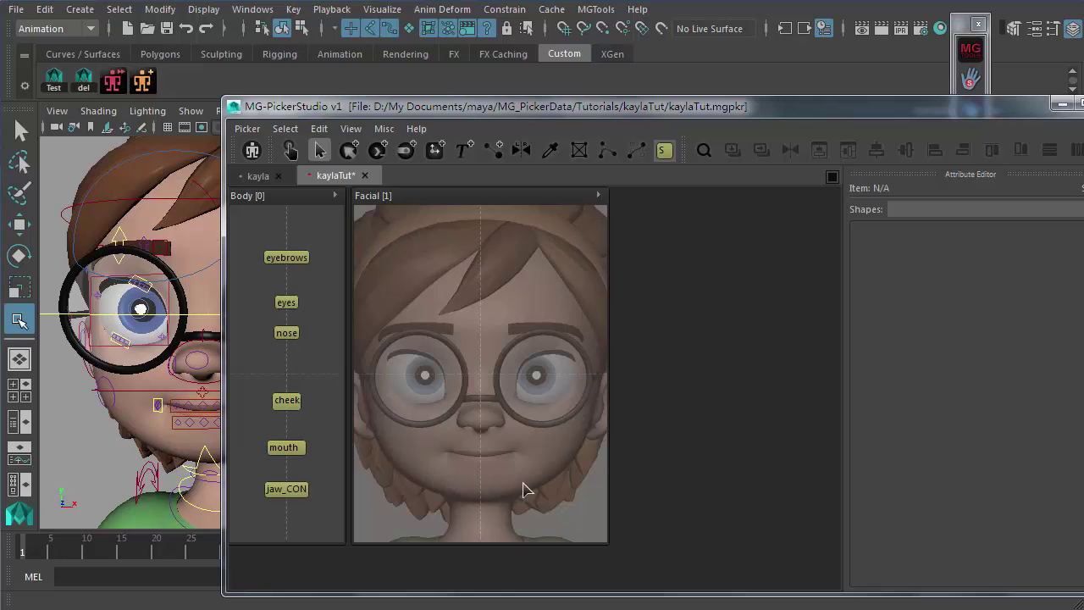
- Edit the Facial panel's snapshot to contrast -43 and saturation -20, apply the edit and close the image processing window
{"action": "left_click", "coordinate": [598, 193]}
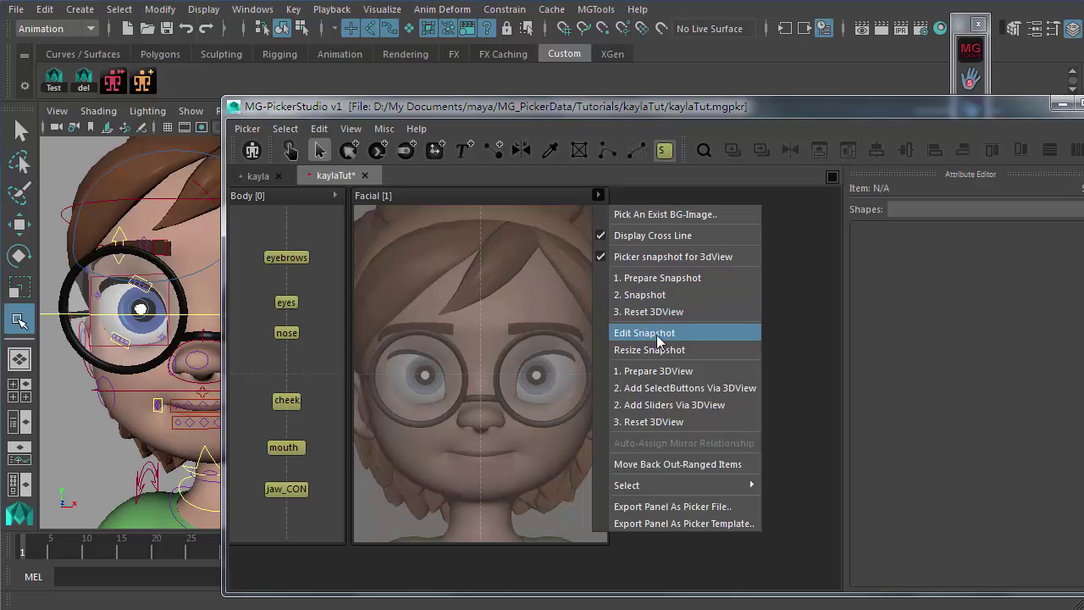
{"action": "left_click", "coordinate": [695, 336]}
{"action": "left_click_drag", "start_coordinate": [633, 84], "coordinate": [462, 64]}
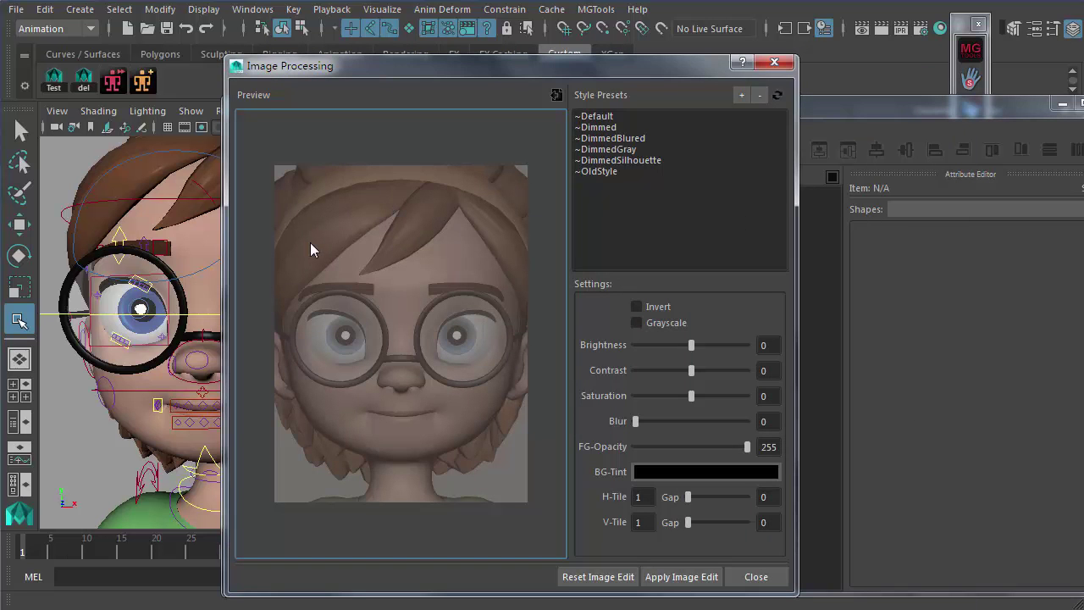
{"action": "left_click_drag", "start_coordinate": [690, 370], "coordinate": [683, 396]}
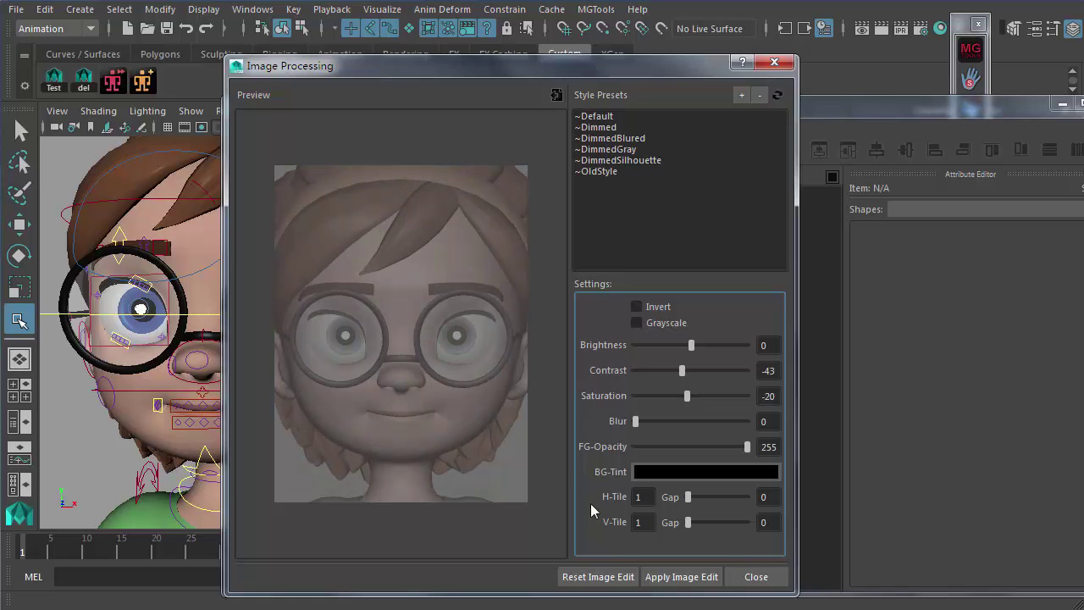
{"action": "left_click", "coordinate": [753, 576]}
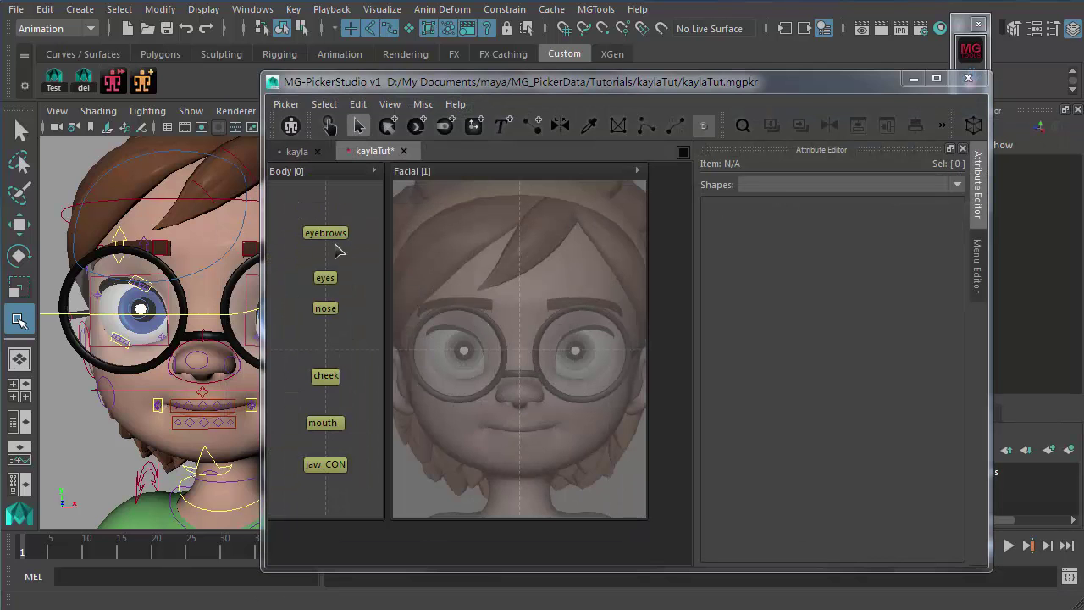
- Prepare the 3D view for adding items to the Facial panel and widen the picker window
{"action": "left_click", "coordinate": [638, 172]}
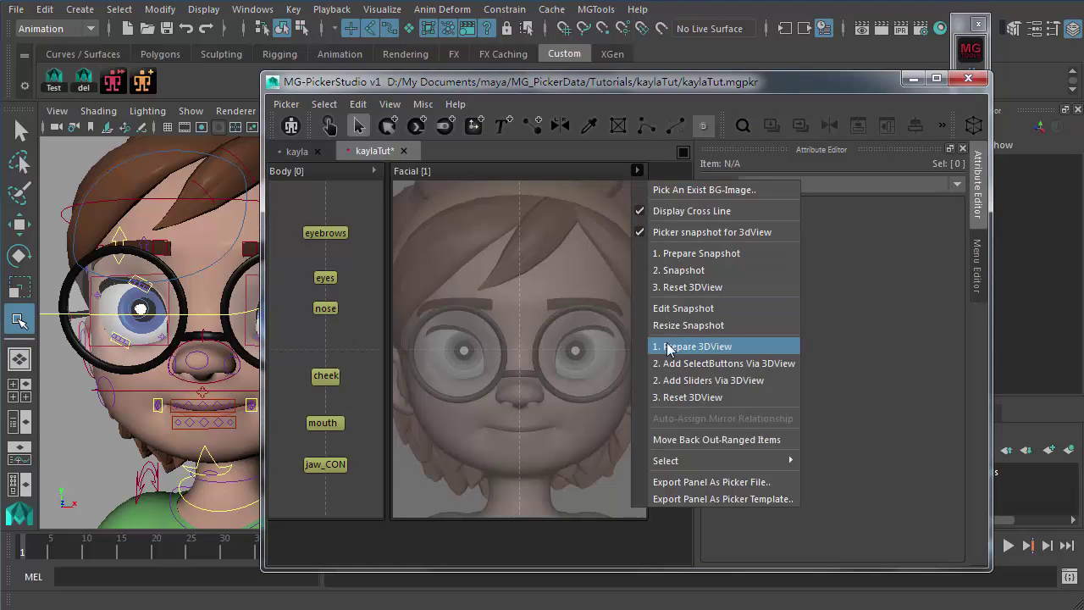
{"action": "left_click", "coordinate": [696, 347]}
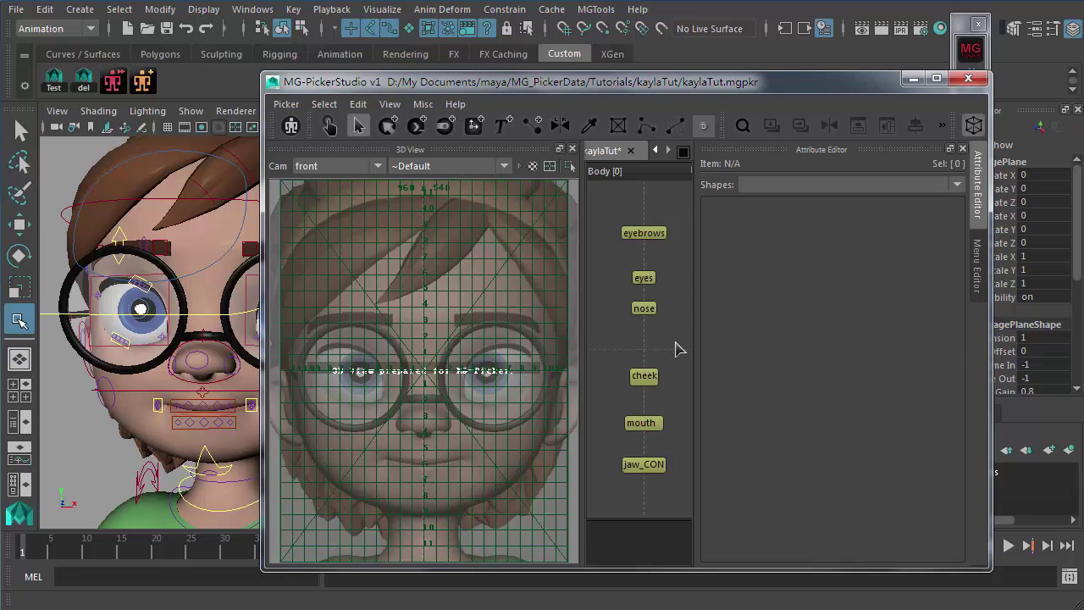
{"action": "left_click_drag", "start_coordinate": [269, 312], "coordinate": [70, 311]}
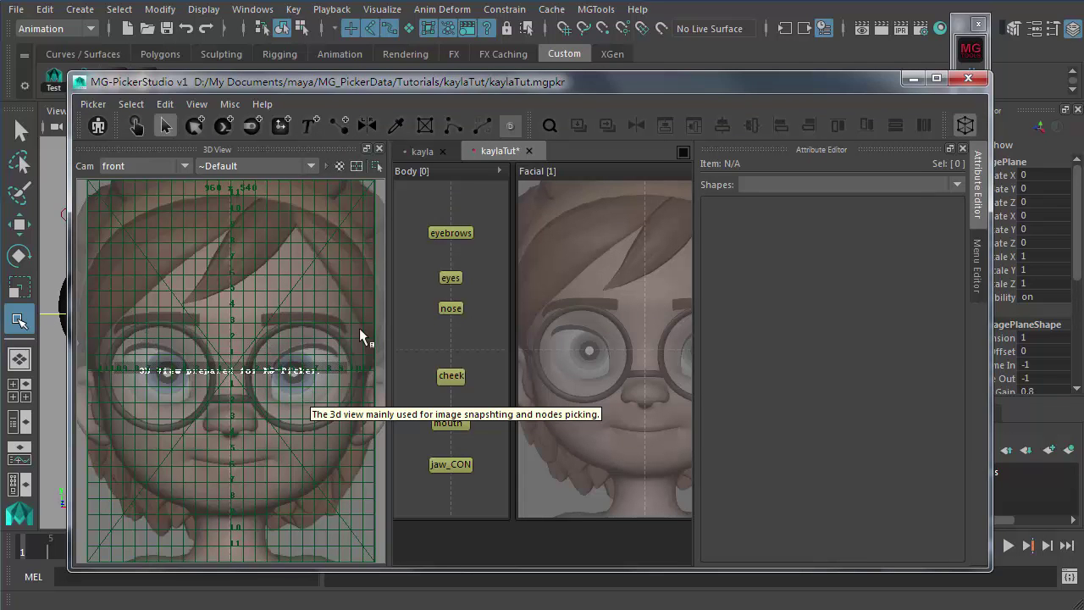
{"action": "middle_click_drag", "start_coordinate": [567, 332], "coordinate": [470, 334]}
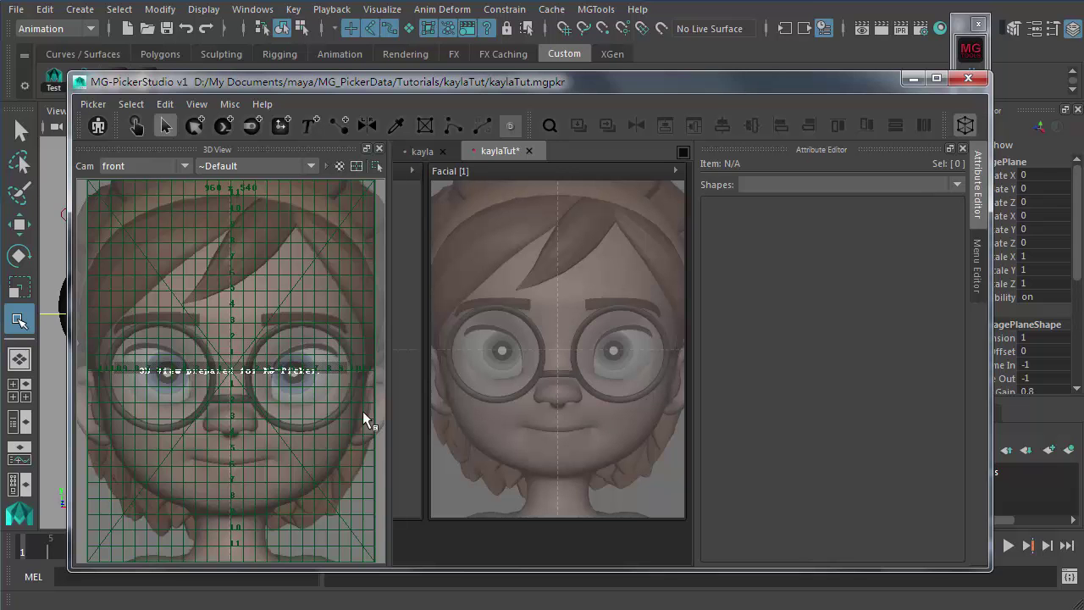
- Switch the picker to animation mode, select all eyebrow controls through the Body panel, and check the selection on the rig
{"action": "middle_click_drag", "start_coordinate": [508, 296], "coordinate": [569, 296]}
{"action": "left_click", "coordinate": [135, 125]}
{"action": "left_click_drag", "start_coordinate": [444, 208], "coordinate": [452, 290]}
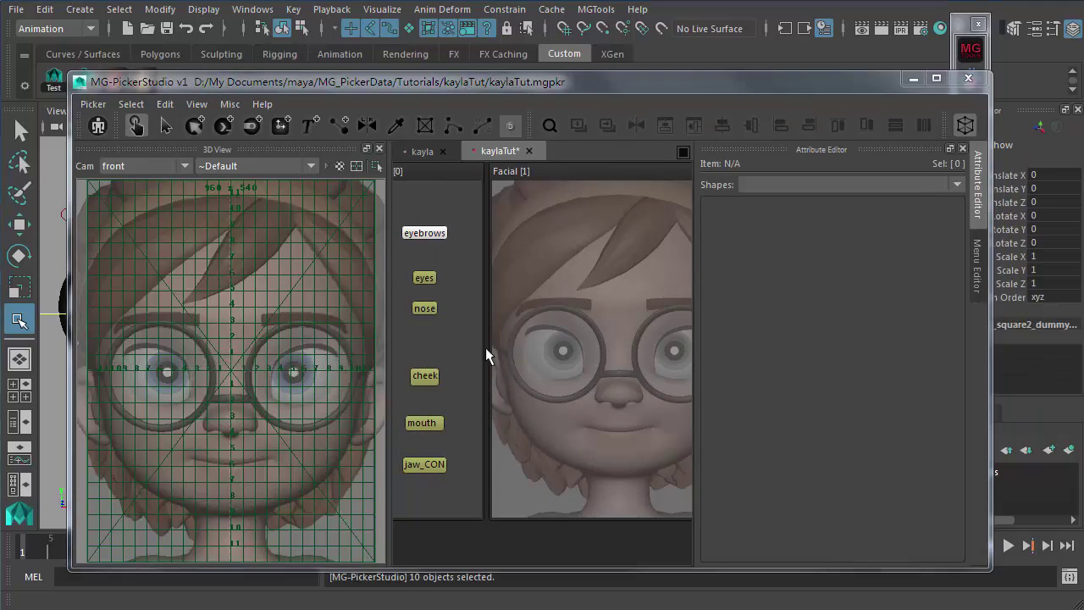
{"action": "left_click_drag", "start_coordinate": [239, 83], "coordinate": [475, 83]}
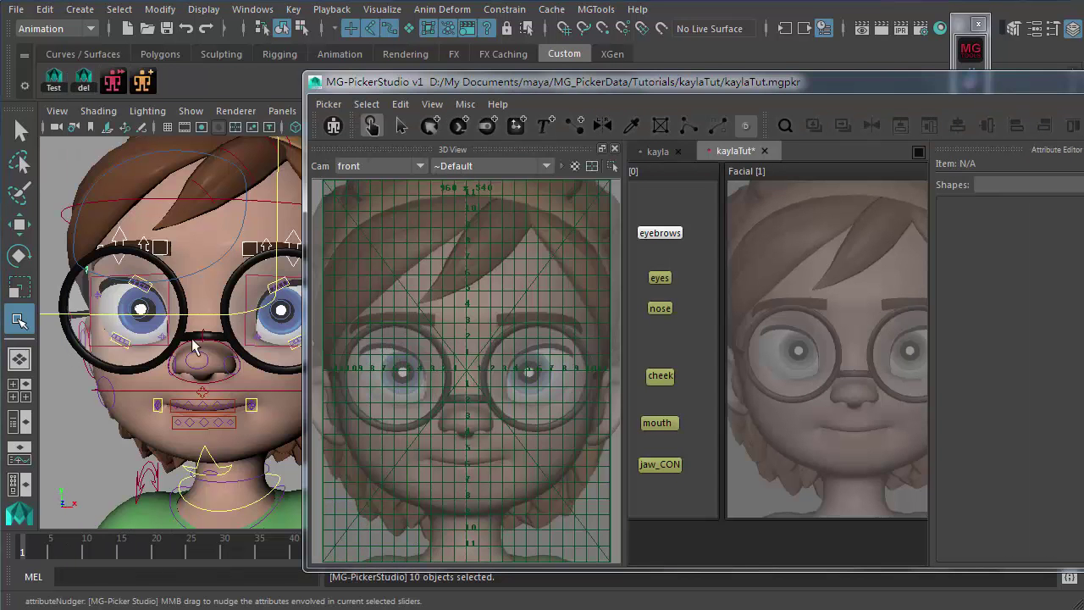
{"action": "left_click_drag", "start_coordinate": [587, 95], "coordinate": [360, 96]}
- Return to edit mode, add sliders for the selected eyebrow controls to the Facial panel via the 3D view, and close the 3D view
{"action": "middle_click_drag", "start_coordinate": [493, 334], "coordinate": [428, 354]}
{"action": "left_click", "coordinate": [168, 127]}
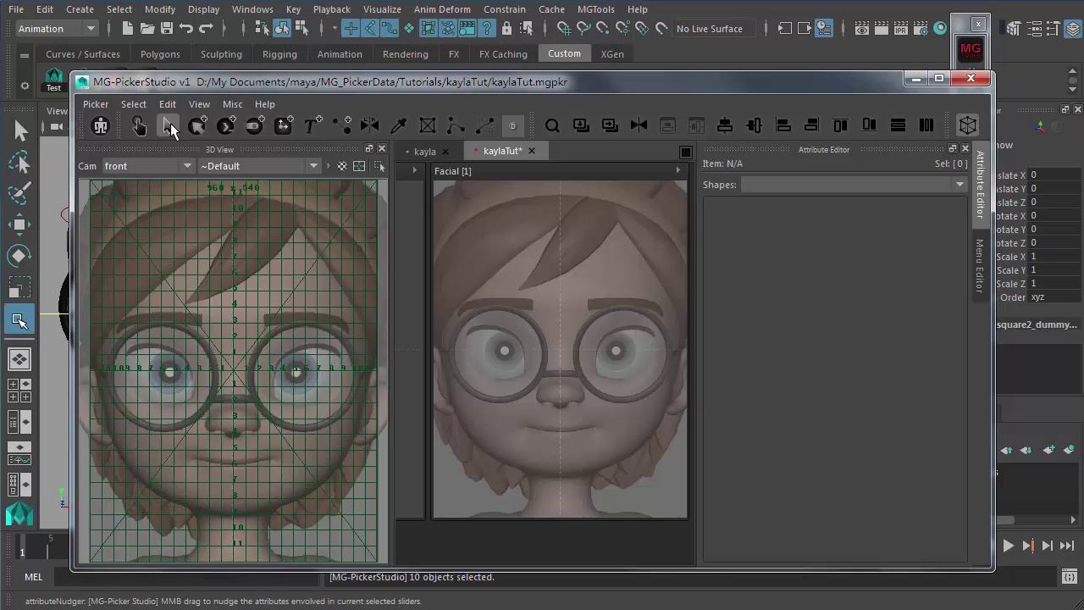
{"action": "left_click", "coordinate": [678, 171]}
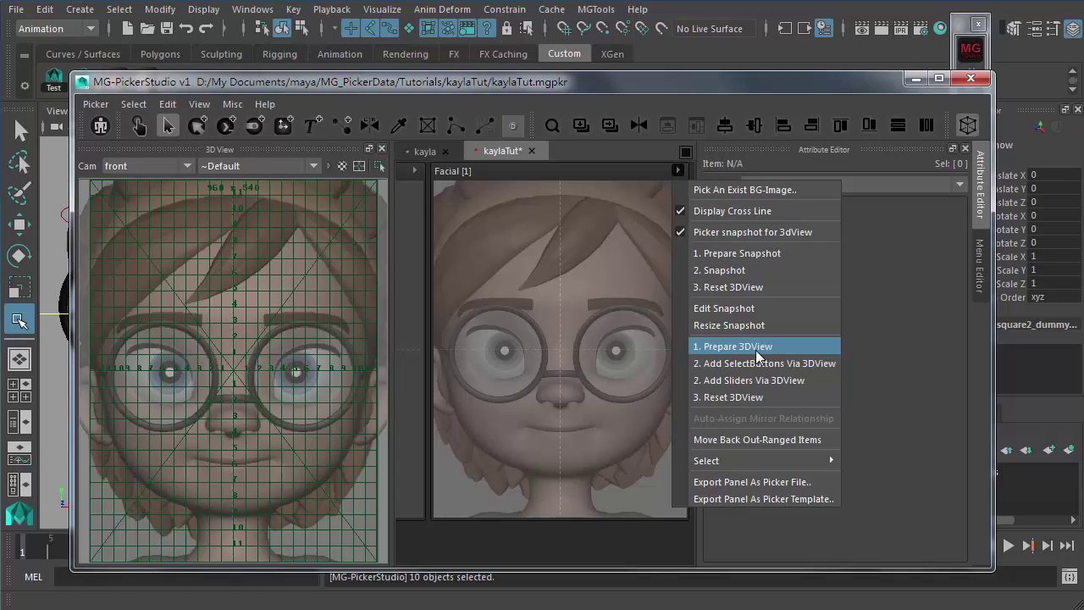
{"action": "left_click", "coordinate": [746, 383]}
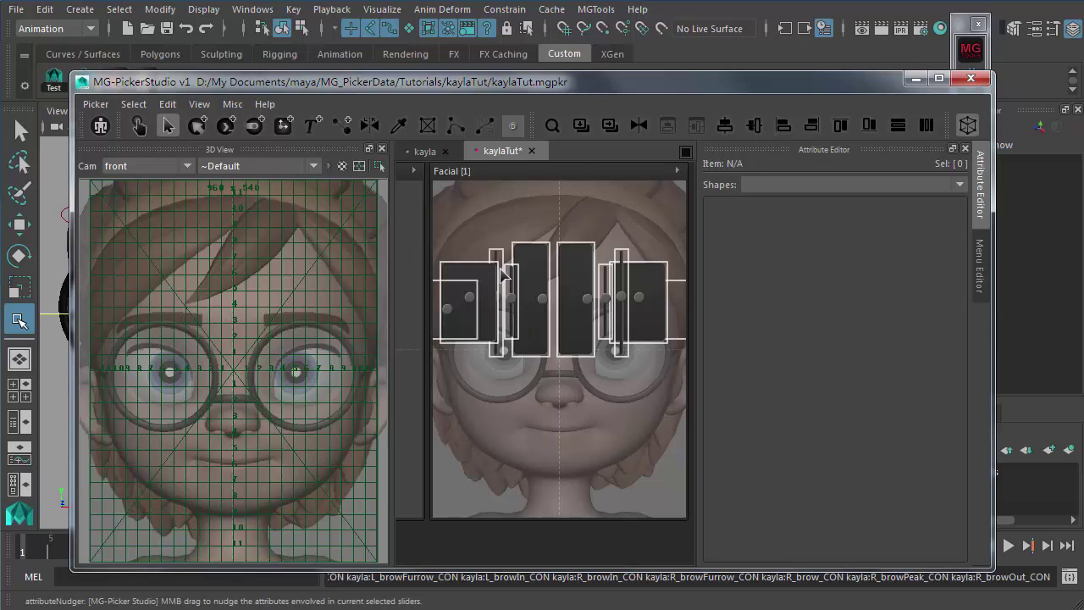
{"action": "left_click", "coordinate": [381, 148]}
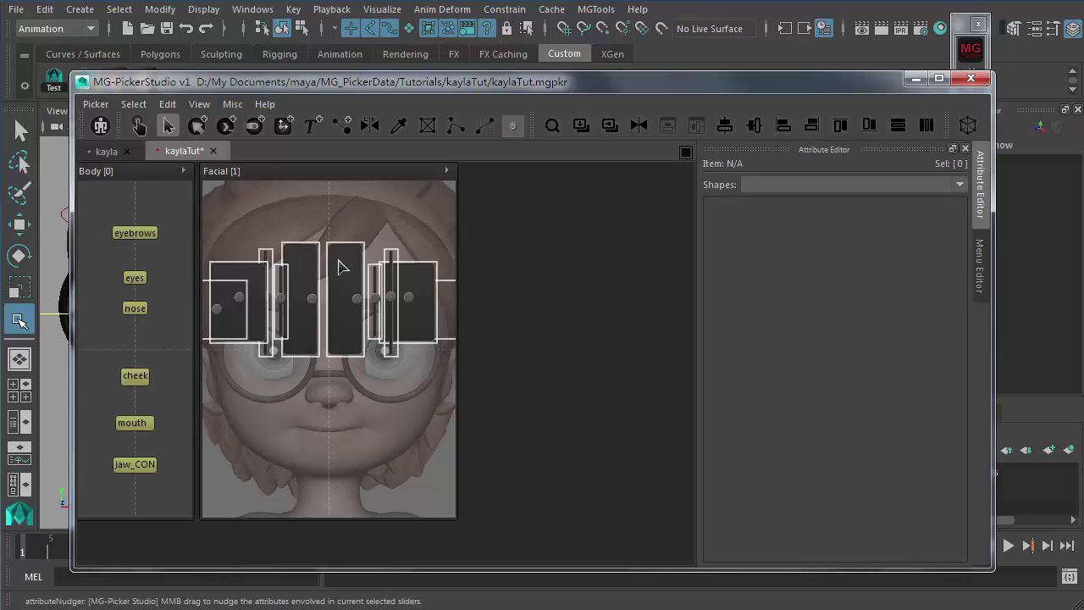
- Turn off frame visibility for all the eyebrow sliders on the Facial panel, clear the selection, and narrow the picker window
{"action": "mouse_move", "coordinate": [343, 268]}
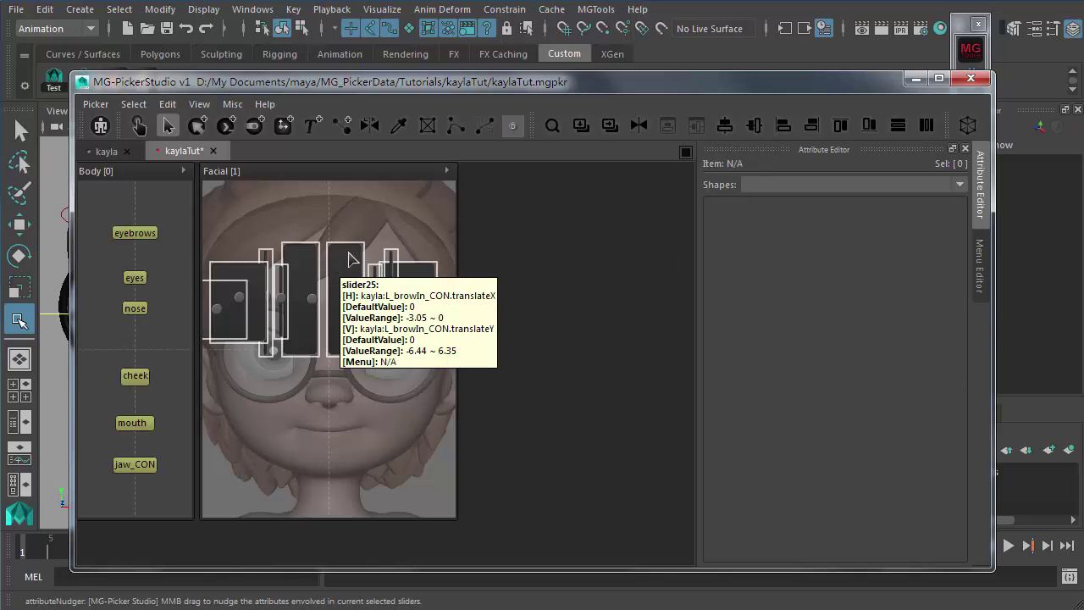
{"action": "key", "text": "ctrl+a"}
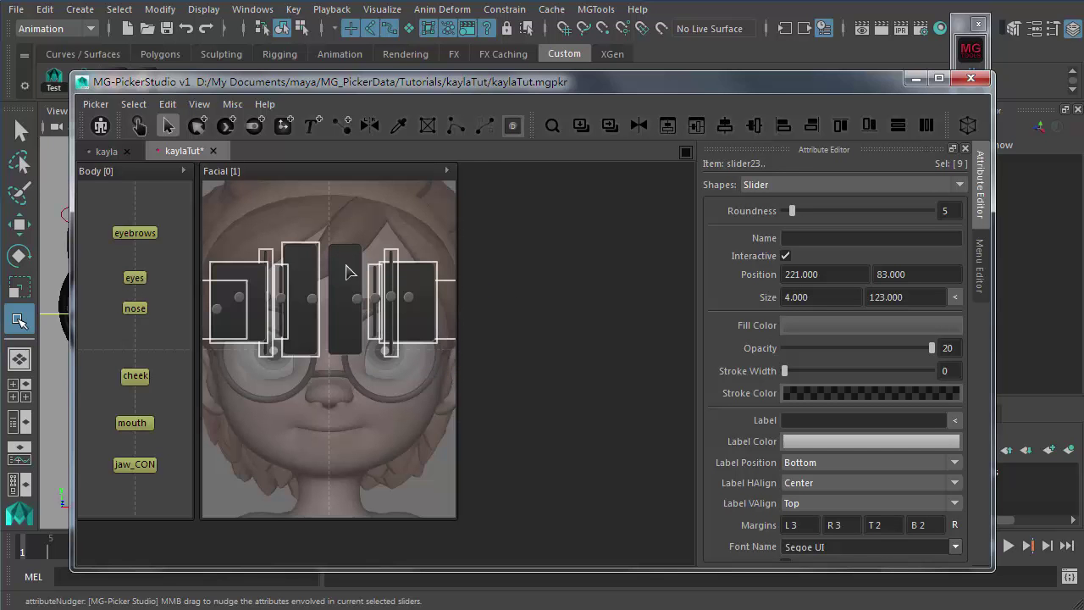
{"action": "left_click", "coordinate": [344, 263], "text": "shift"}
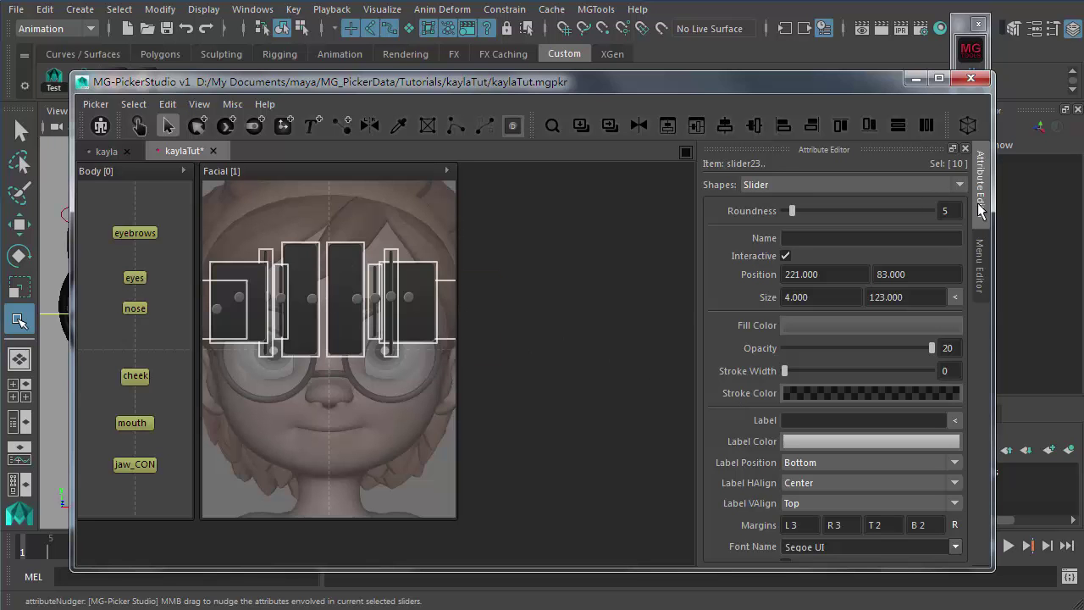
{"action": "scroll", "coordinate": [753, 451], "scroll_direction": "down", "scroll_amount": 6}
{"action": "scroll", "coordinate": [747, 332], "scroll_direction": "down", "scroll_amount": 2}
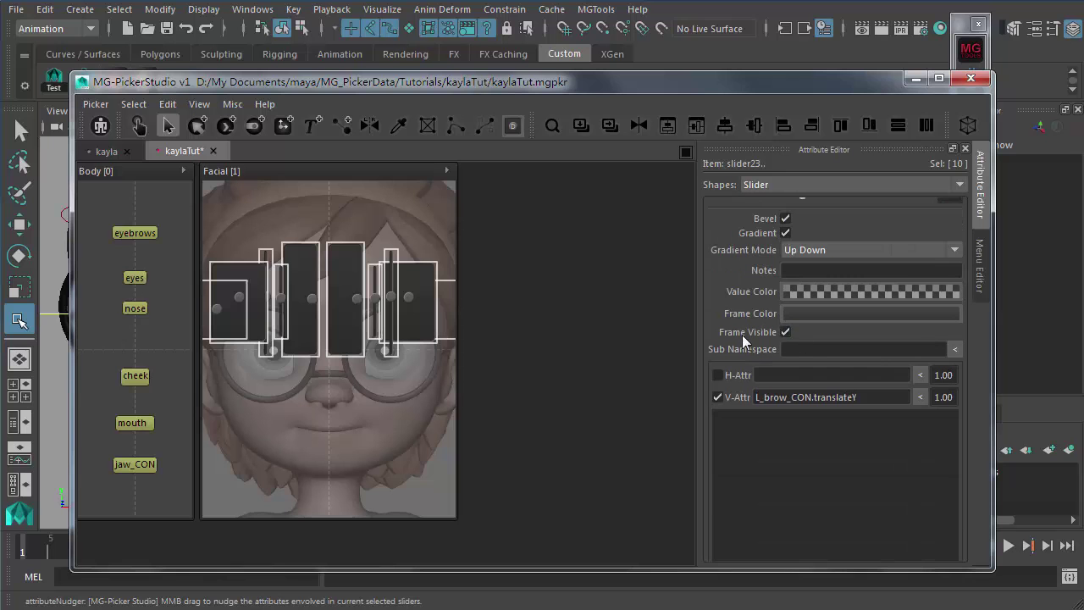
{"action": "left_click", "coordinate": [786, 332]}
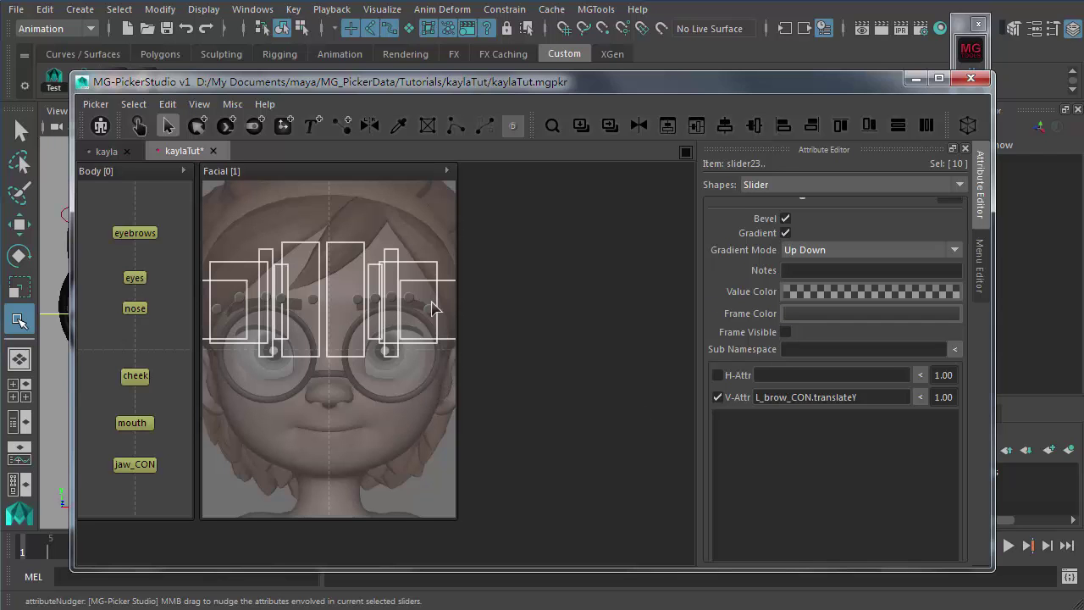
{"action": "left_click", "coordinate": [415, 366]}
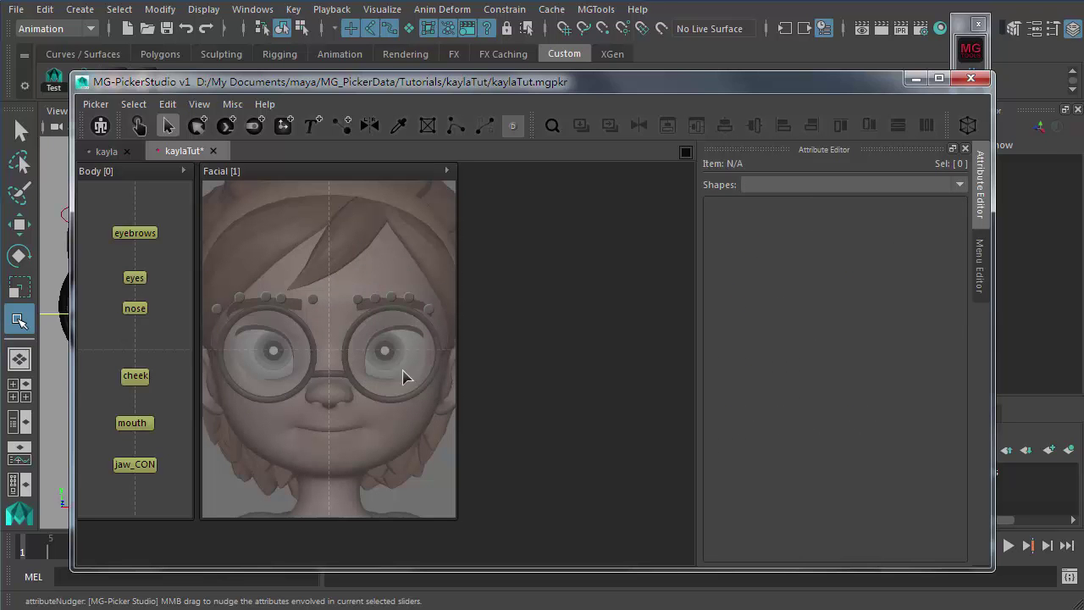
{"action": "left_click_drag", "start_coordinate": [73, 304], "coordinate": [282, 315]}
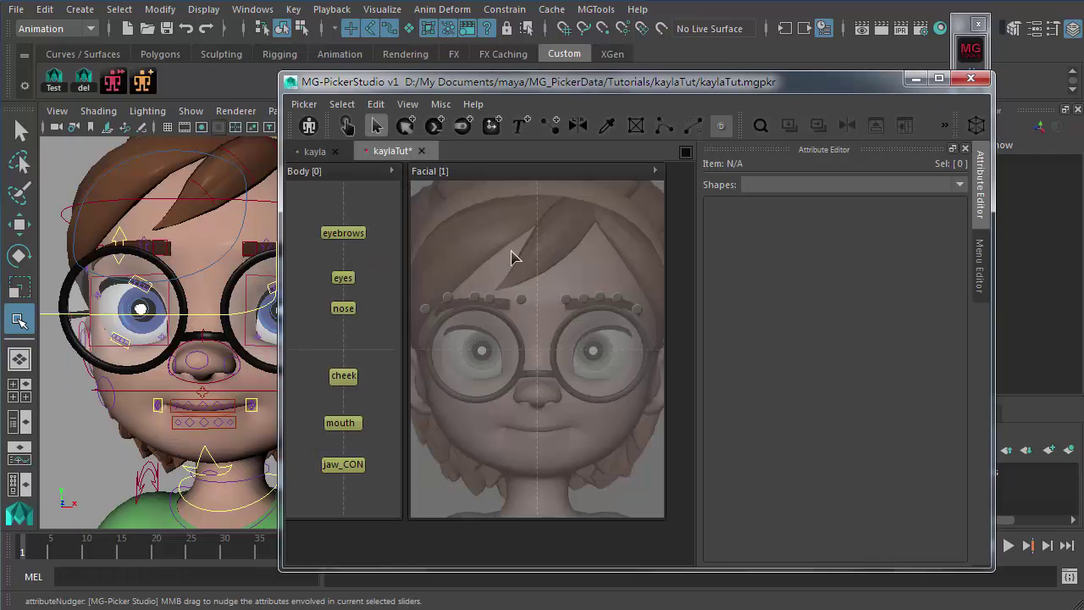
- Select the inner brow handle to check its control on the rig, and line up the slider handles with both eyebrows in the snapshot
{"action": "left_click", "coordinate": [521, 301]}
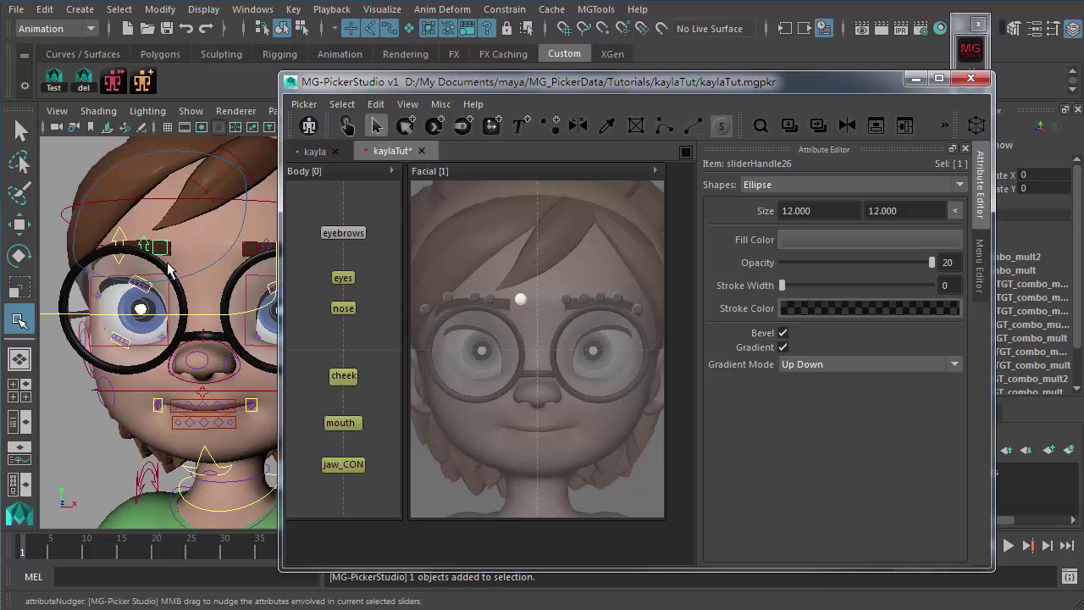
{"action": "scroll", "coordinate": [229, 305], "scroll_direction": "up", "scroll_amount": 3}
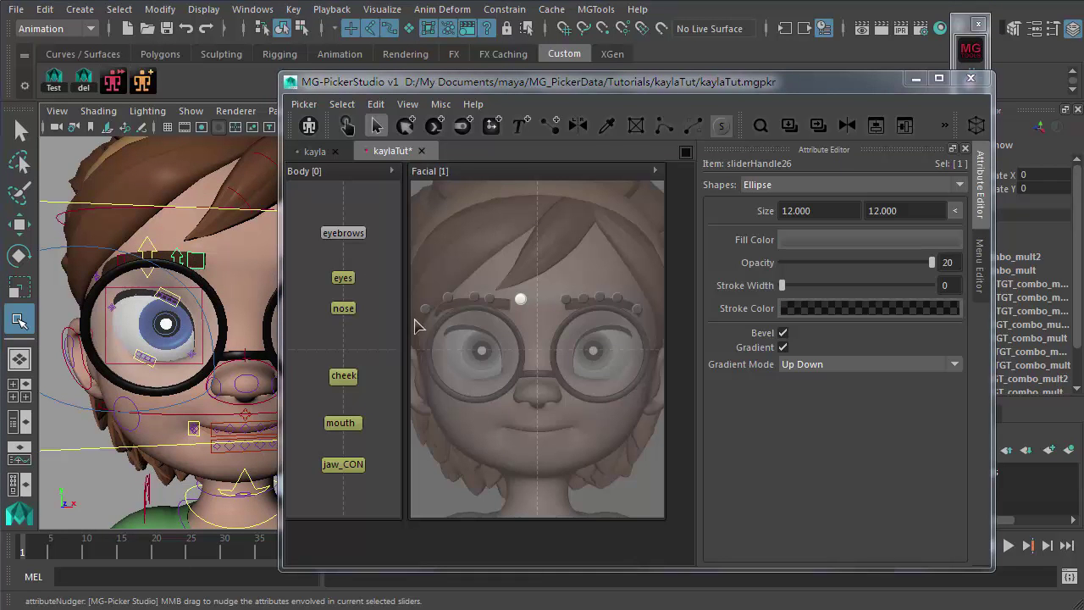
{"action": "left_click", "coordinate": [529, 360]}
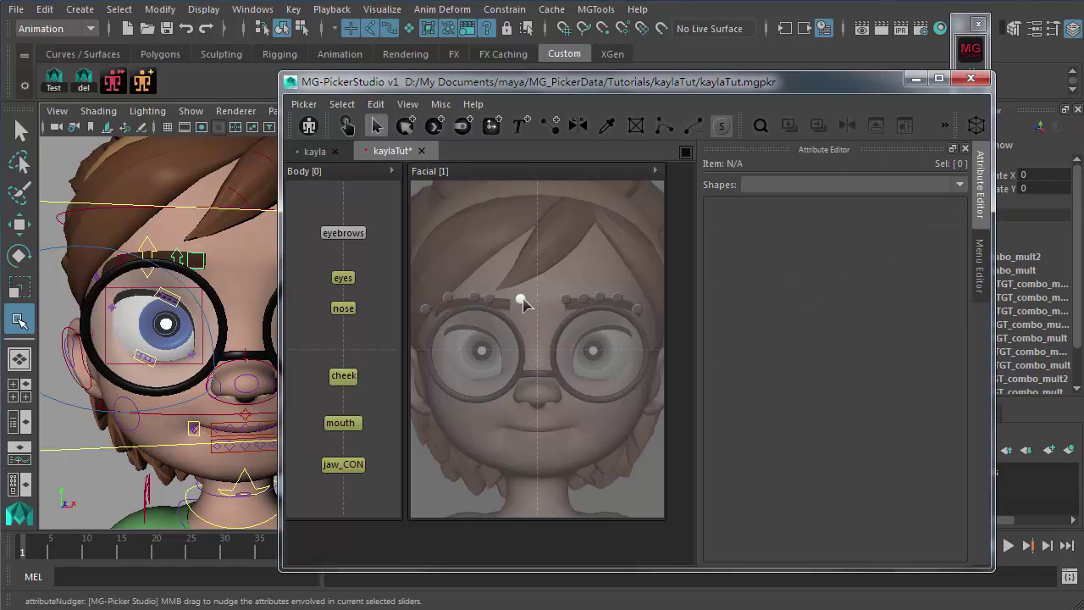
{"action": "left_click", "coordinate": [512, 301]}
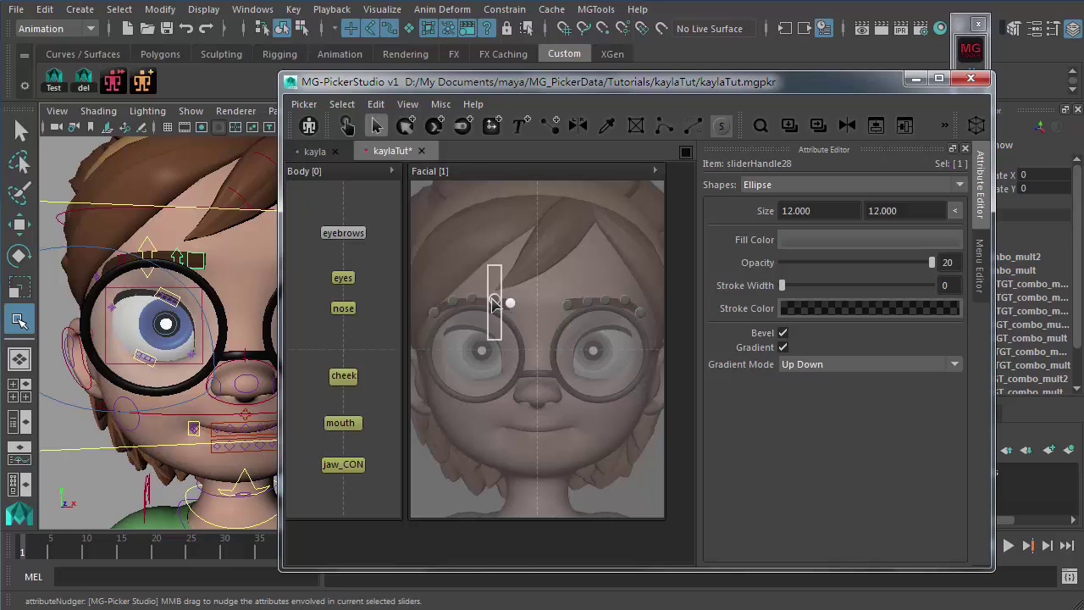
{"action": "left_click", "coordinate": [566, 367]}
- Select all the eyebrow sliders on the Facial panel to examine their frames, and clear the selection
{"action": "left_click_drag", "start_coordinate": [421, 258], "coordinate": [652, 349]}
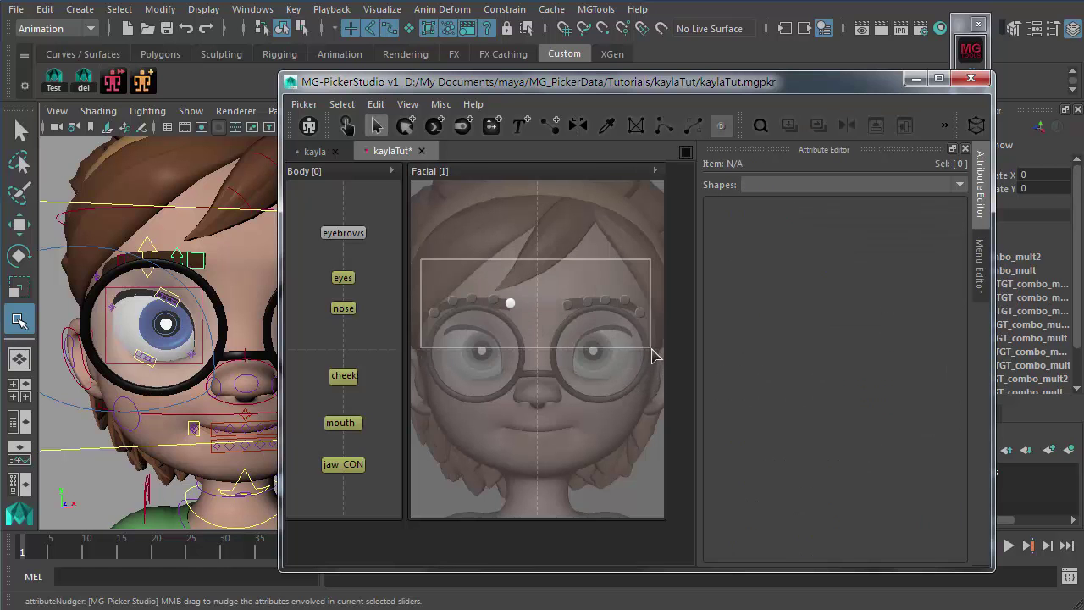
{"action": "left_click_drag", "start_coordinate": [652, 356], "coordinate": [651, 352]}
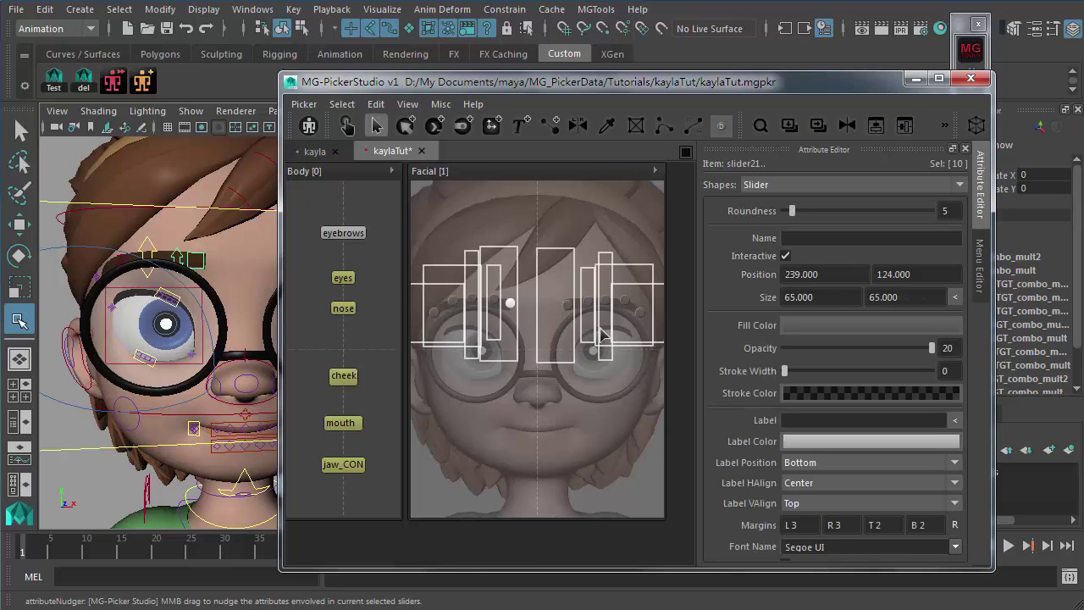
{"action": "left_click", "coordinate": [628, 388]}
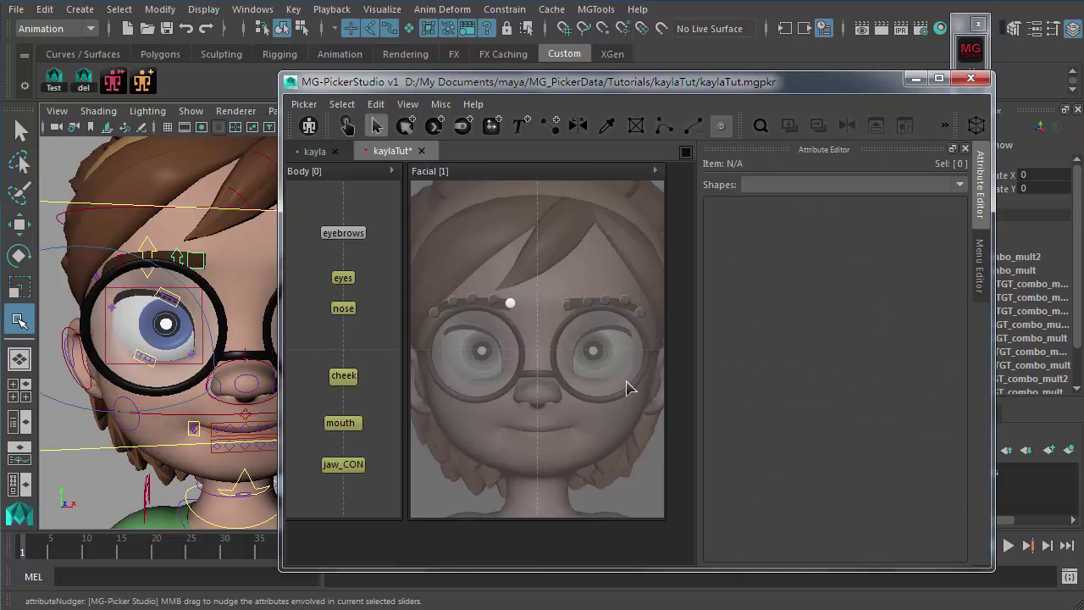
{"action": "left_click", "coordinate": [527, 359]}
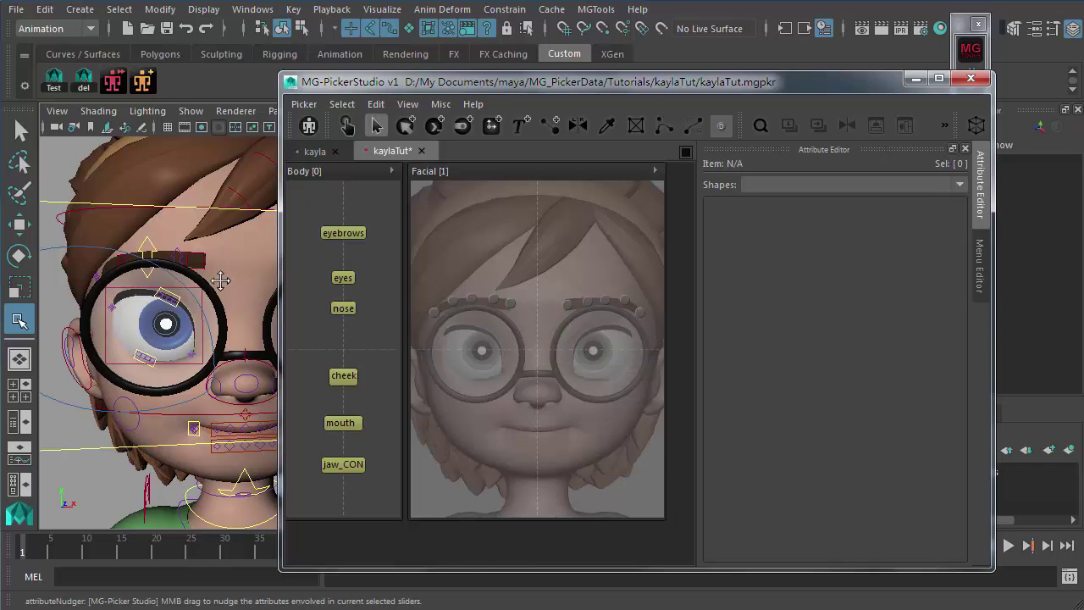
- Frame the character's left eyebrow in the viewport, try its inner brow slider in animation mode, and return to edit mode
{"action": "scroll", "coordinate": [170, 322], "scroll_direction": "down", "scroll_amount": 3}
{"action": "scroll", "coordinate": [153, 331], "scroll_direction": "up", "scroll_amount": 6}
{"action": "left_click_drag", "start_coordinate": [140, 334], "coordinate": [150, 337], "text": "alt"}
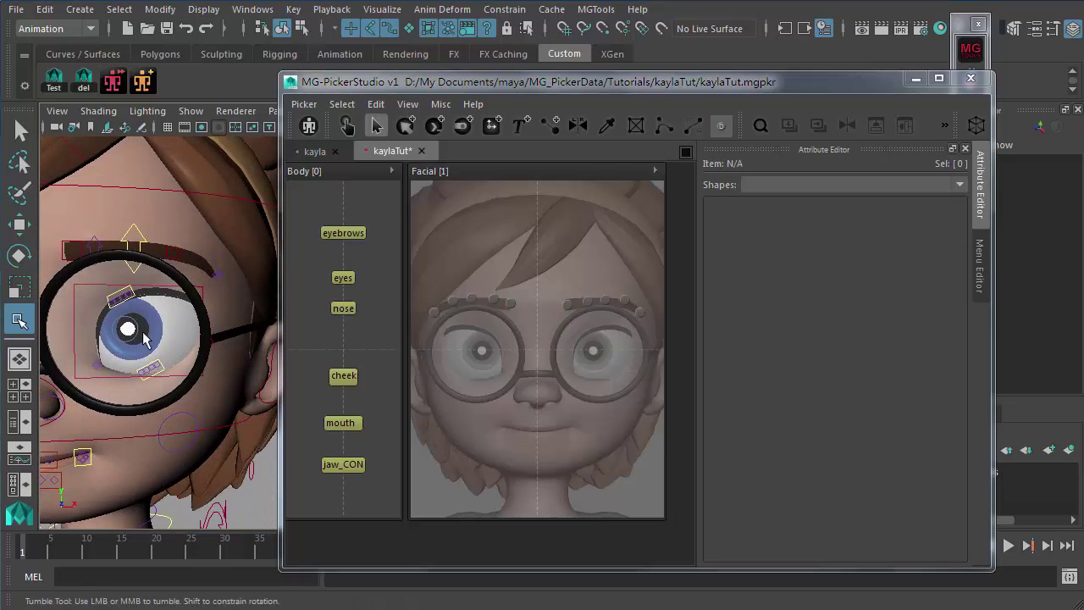
{"action": "middle_click_drag", "start_coordinate": [151, 337], "coordinate": [191, 331], "text": "alt"}
{"action": "left_click_drag", "start_coordinate": [192, 330], "coordinate": [170, 335], "text": "alt"}
{"action": "middle_click_drag", "start_coordinate": [169, 335], "coordinate": [176, 333], "text": "alt"}
{"action": "scroll", "coordinate": [177, 334], "scroll_direction": "up", "scroll_amount": 3}
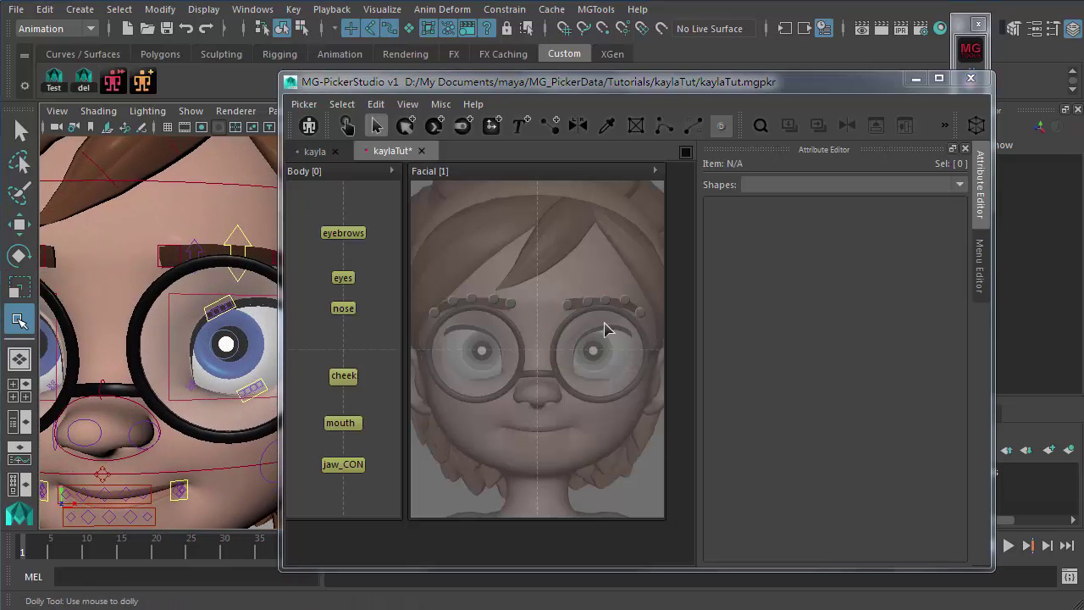
{"action": "left_click", "coordinate": [568, 306]}
{"action": "left_click", "coordinate": [349, 127]}
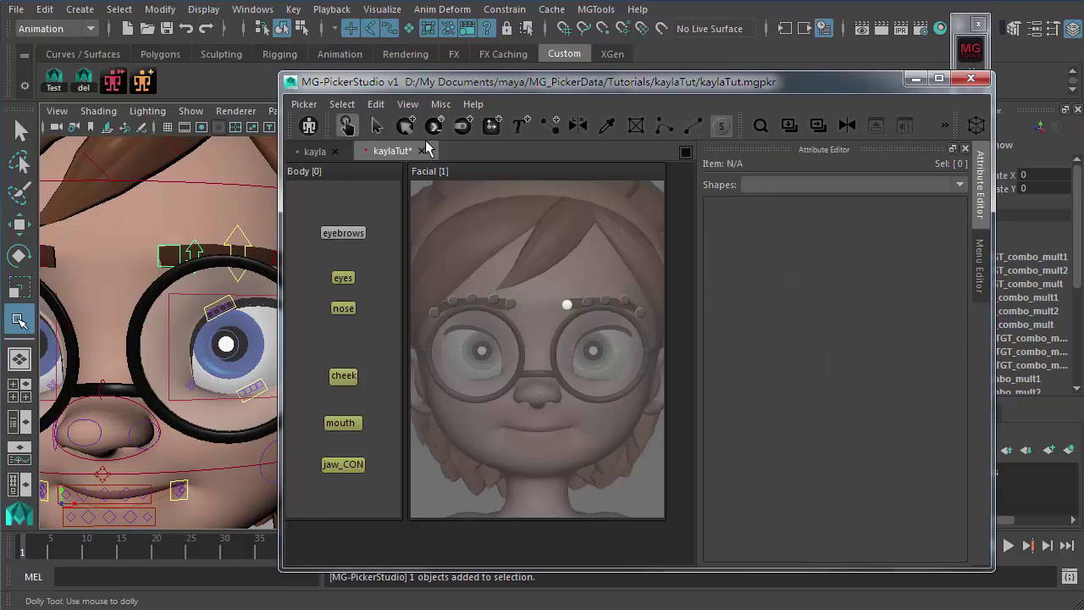
{"action": "left_click_drag", "start_coordinate": [556, 281], "coordinate": [574, 330]}
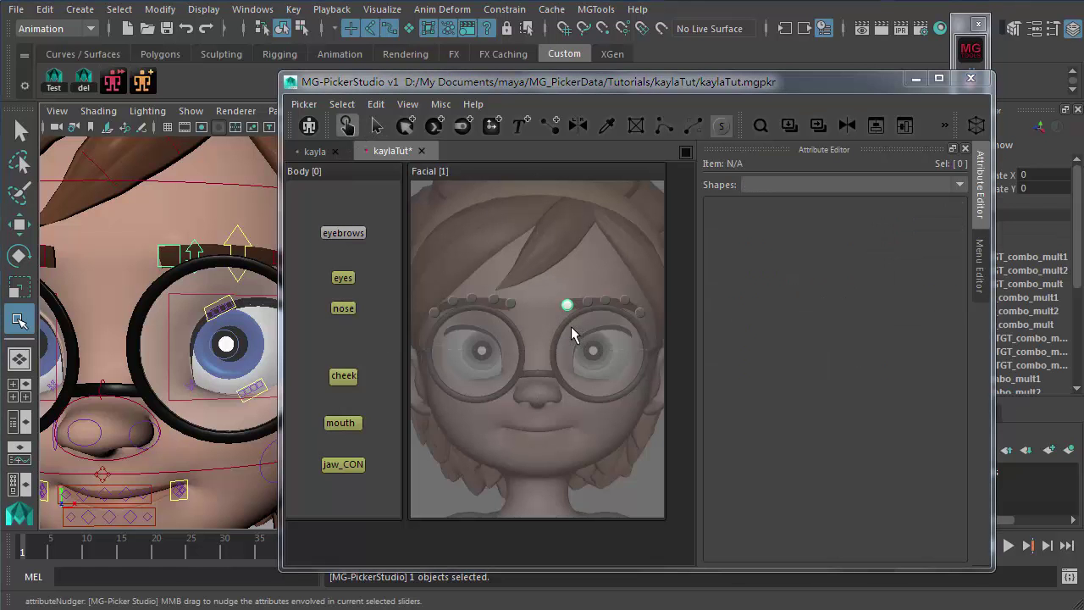
{"action": "middle_click_drag", "start_coordinate": [165, 308], "coordinate": [200, 292]}
{"action": "left_click", "coordinate": [378, 129]}
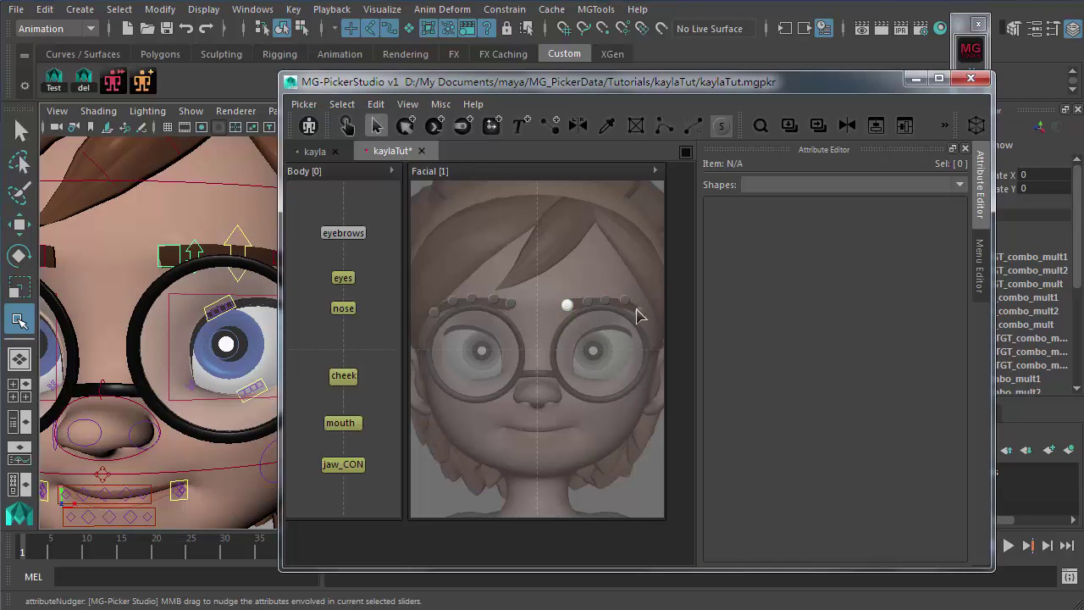
- Shorten the frame of the L_browIn_CON slider to a height of about 58
{"action": "left_click", "coordinate": [569, 307]}
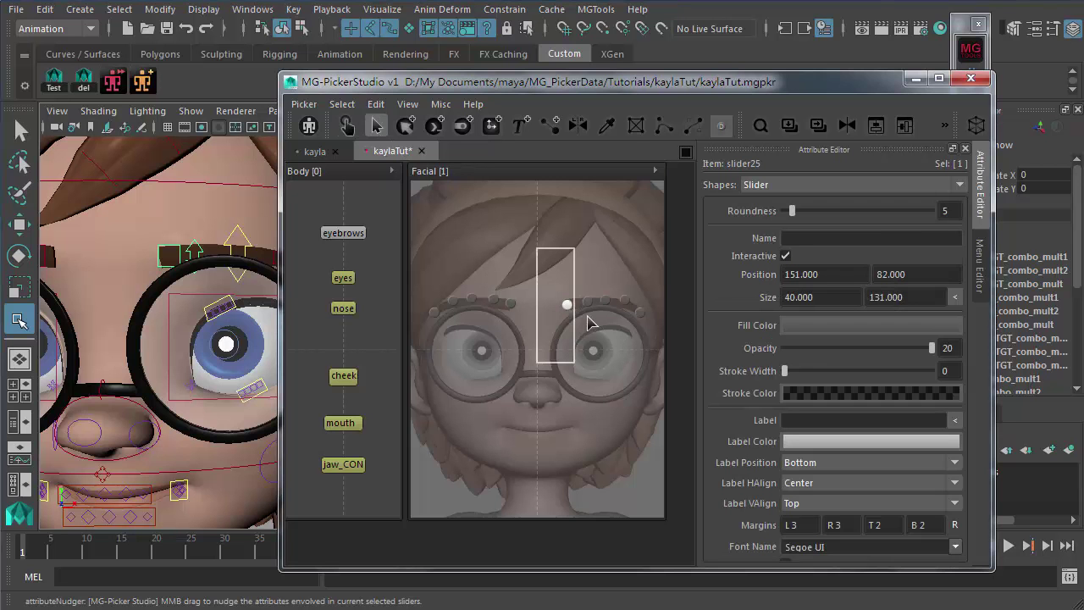
{"action": "mouse_move", "coordinate": [575, 311]}
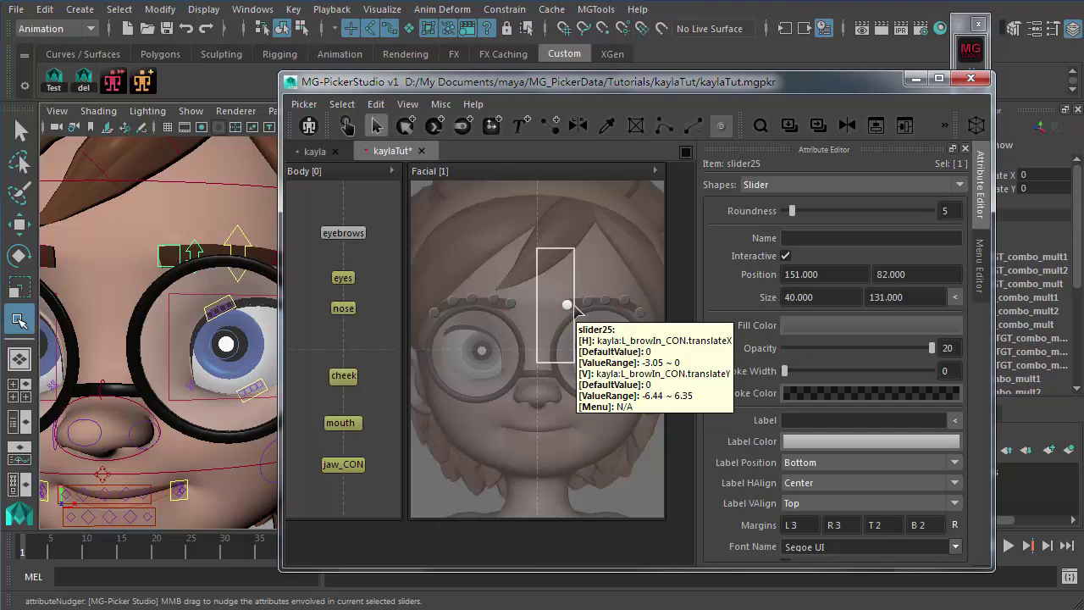
{"action": "key", "text": "r"}
{"action": "left_click_drag", "start_coordinate": [555, 368], "coordinate": [568, 330]}
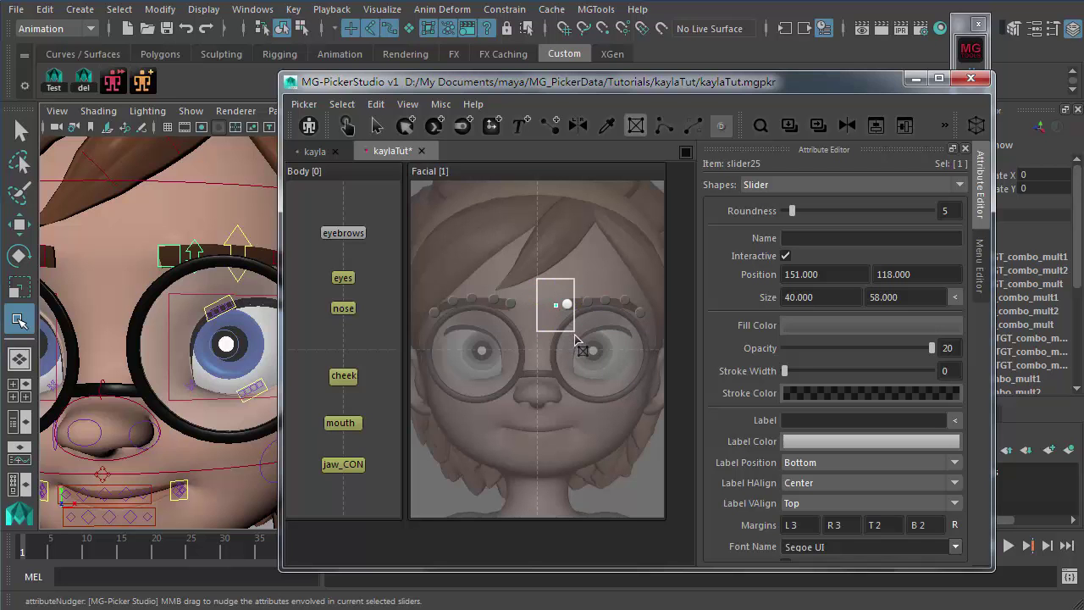
{"action": "left_click", "coordinate": [587, 358]}
- Select the L_browFurrow_CON control through its slider handle, try moving it on the rig, and undo the move
{"action": "left_click", "coordinate": [588, 303]}
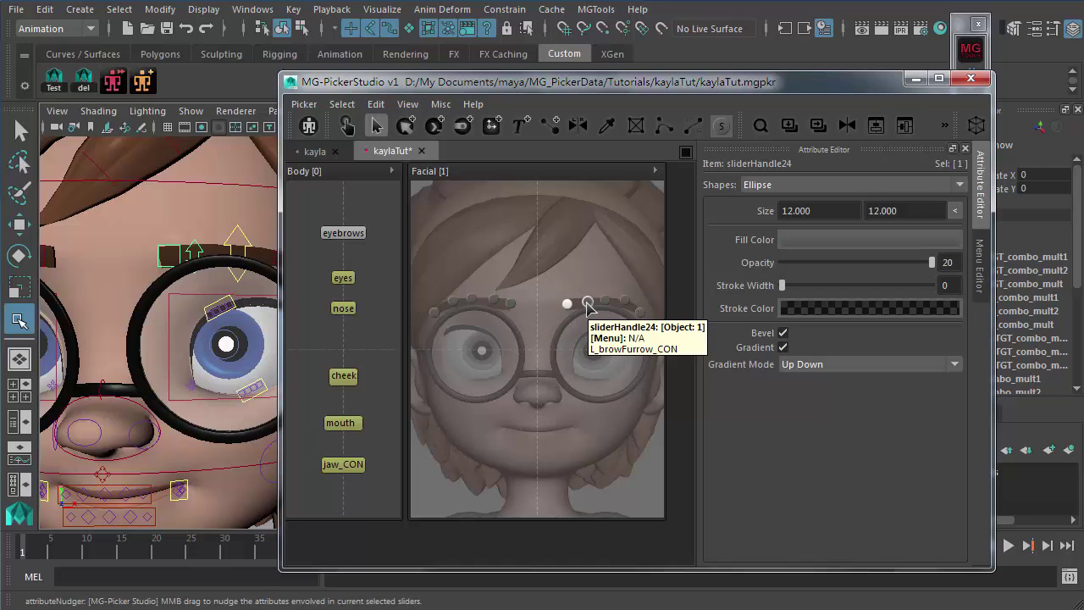
{"action": "left_click", "coordinate": [590, 303]}
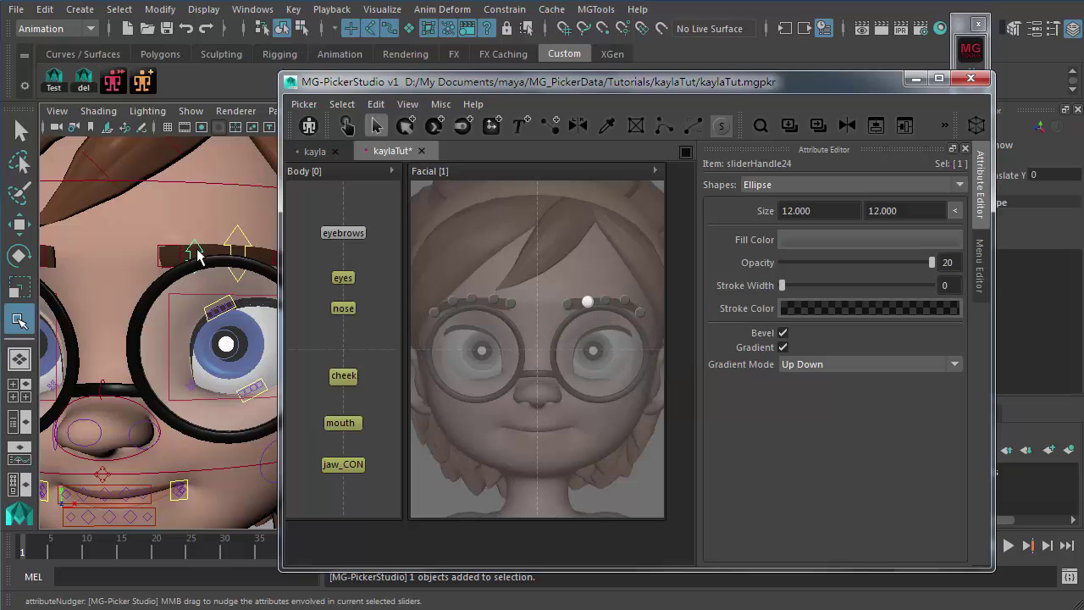
{"action": "key", "text": "w"}
{"action": "left_click_drag", "start_coordinate": [196, 254], "coordinate": [257, 269]}
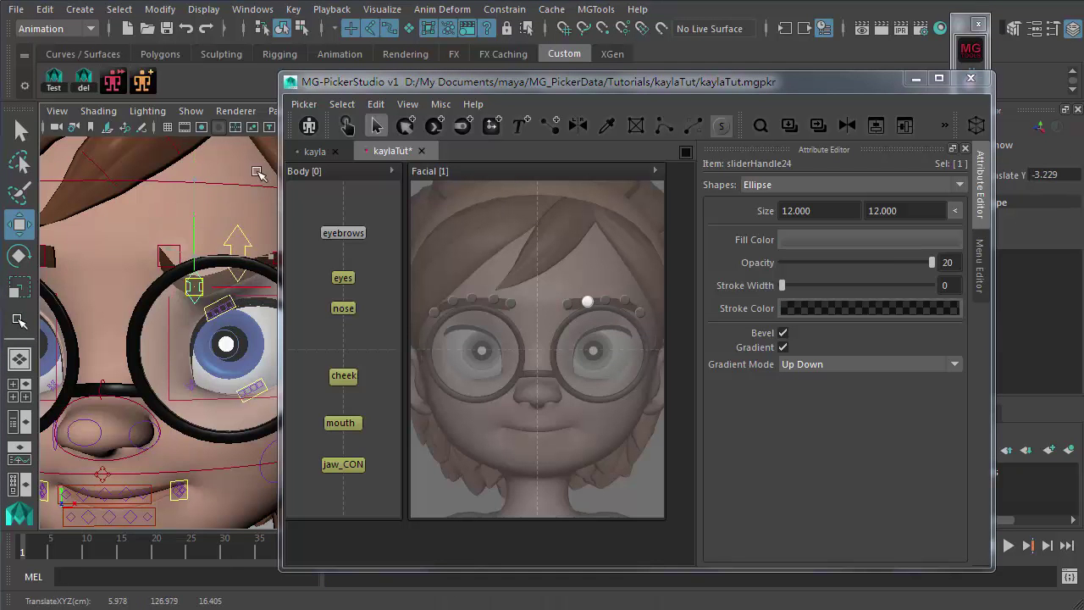
{"action": "key", "text": "ctrl+z"}
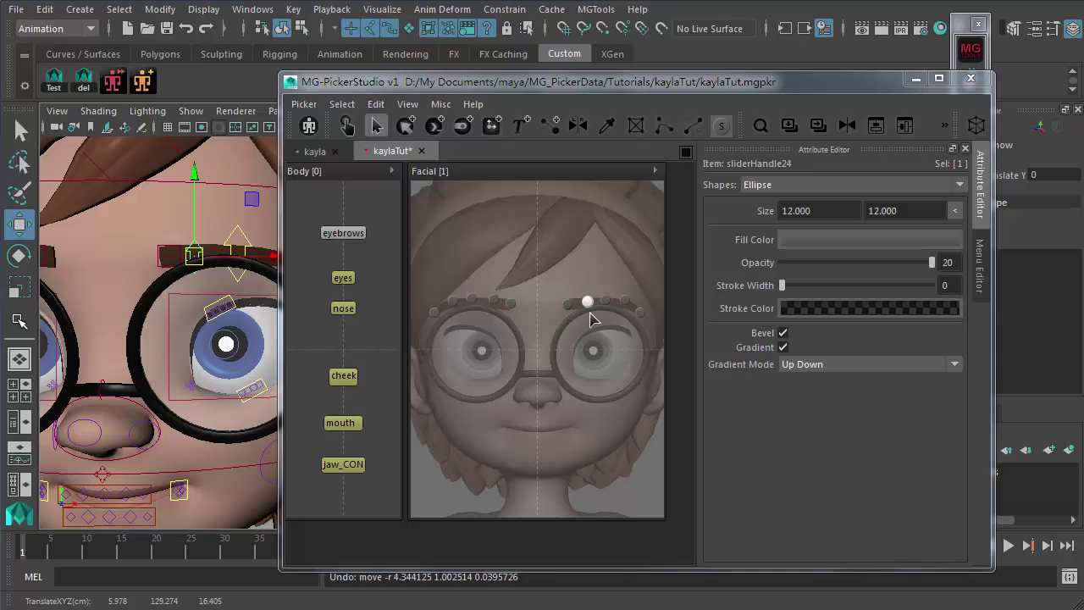
- Shorten the frame of the L_browFurrow_CON slider to a height of about 51
{"action": "left_click", "coordinate": [593, 312]}
{"action": "left_click", "coordinate": [589, 303]}
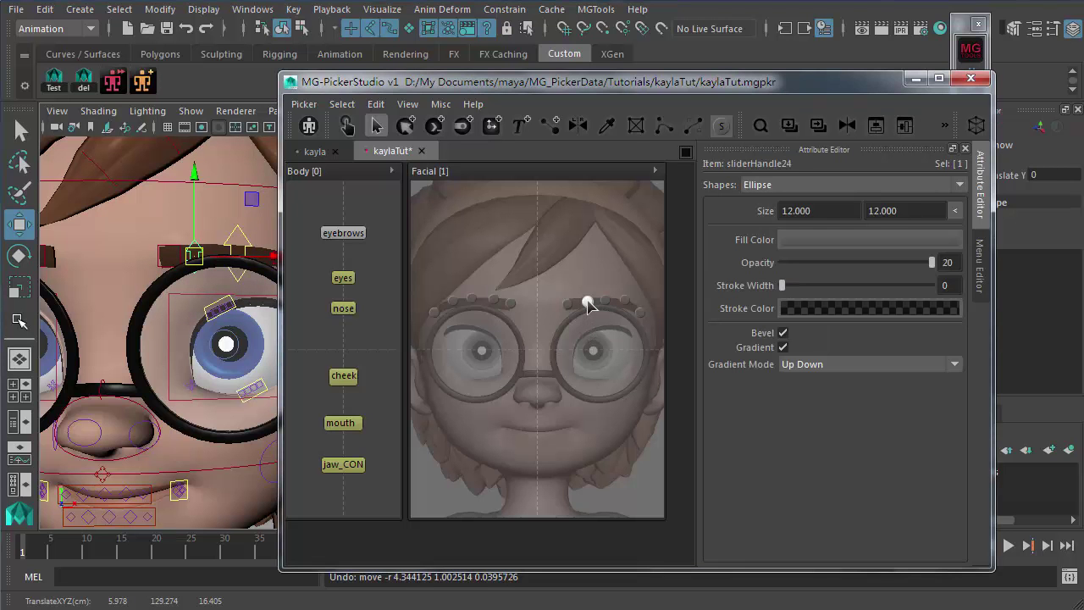
{"action": "left_click", "coordinate": [589, 303]}
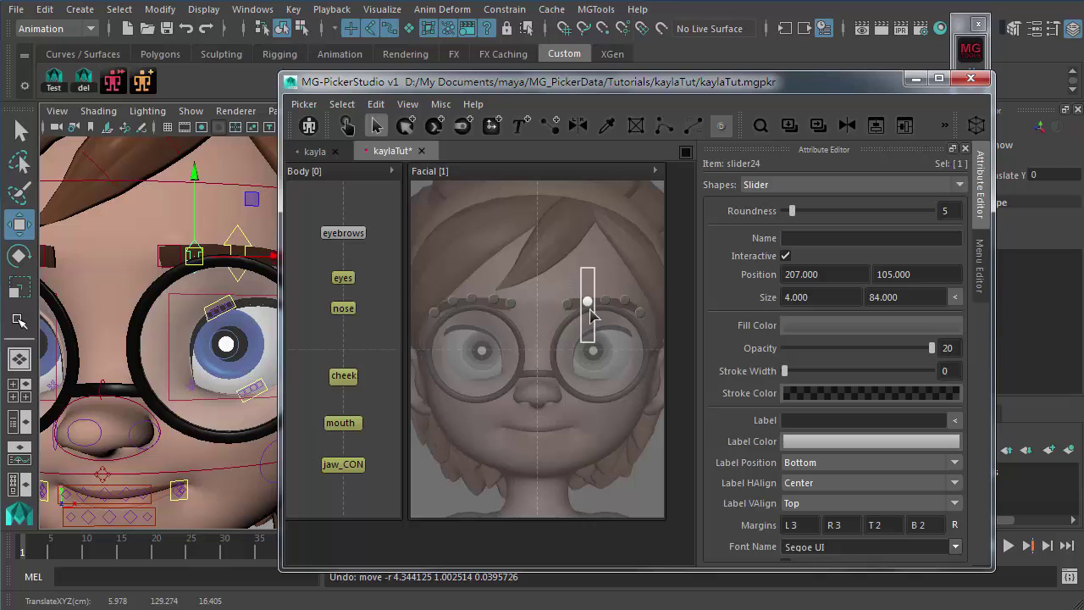
{"action": "key", "text": "w"}
{"action": "left_click_drag", "start_coordinate": [598, 341], "coordinate": [588, 325]}
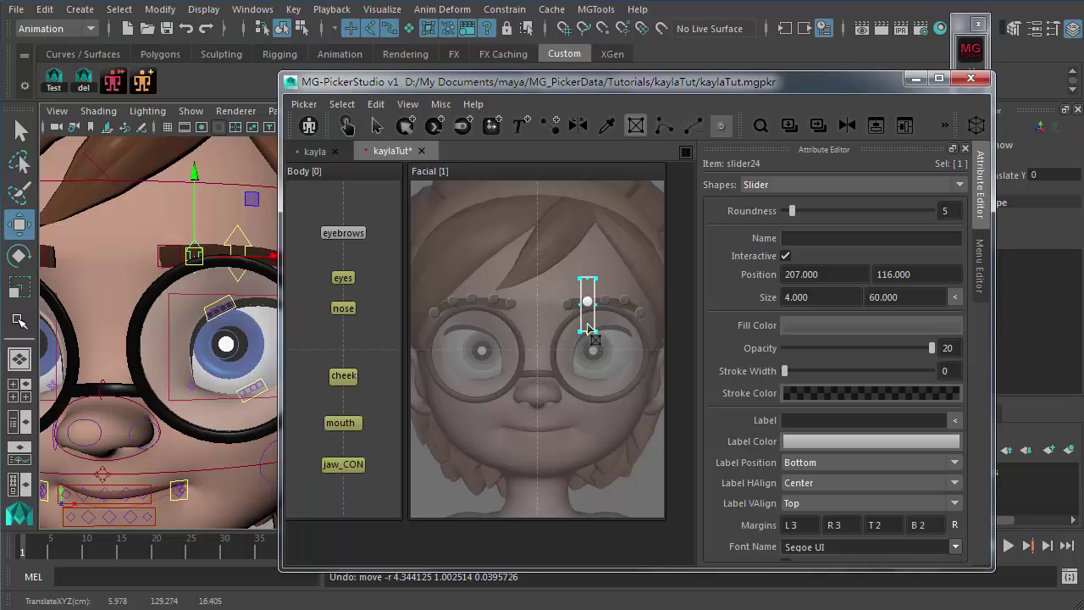
{"action": "left_click_drag", "start_coordinate": [588, 333], "coordinate": [589, 329]}
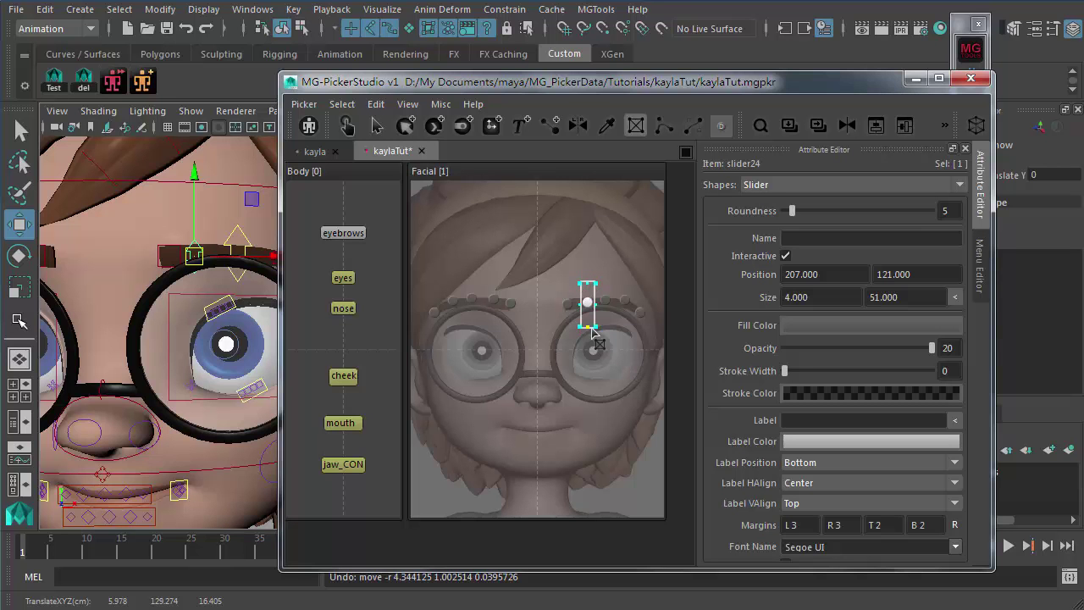
{"action": "left_click", "coordinate": [610, 358]}
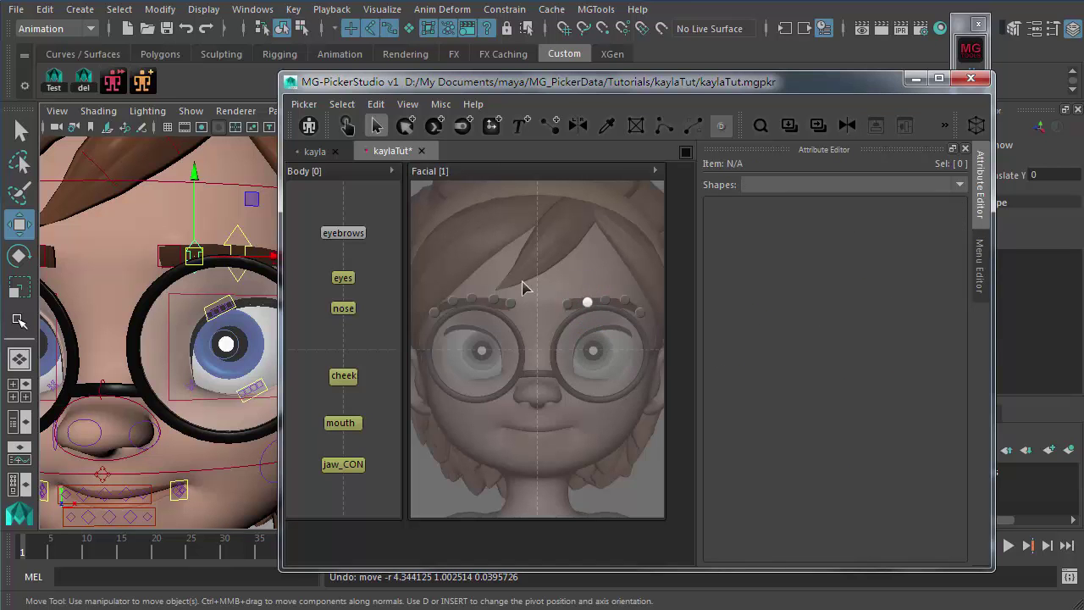
- Select the middle control of the character's left eyebrow, try lowering it on the rig, and undo the move
{"action": "left_click", "coordinate": [605, 303]}
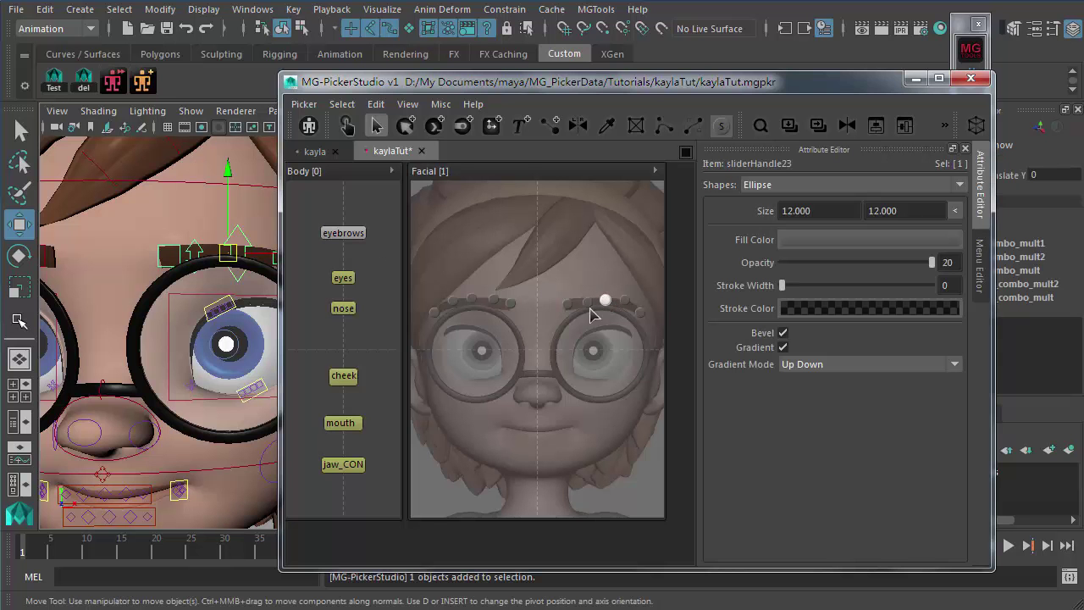
{"action": "left_click_drag", "start_coordinate": [228, 182], "coordinate": [231, 241]}
{"action": "key", "text": "ctrl+z"}
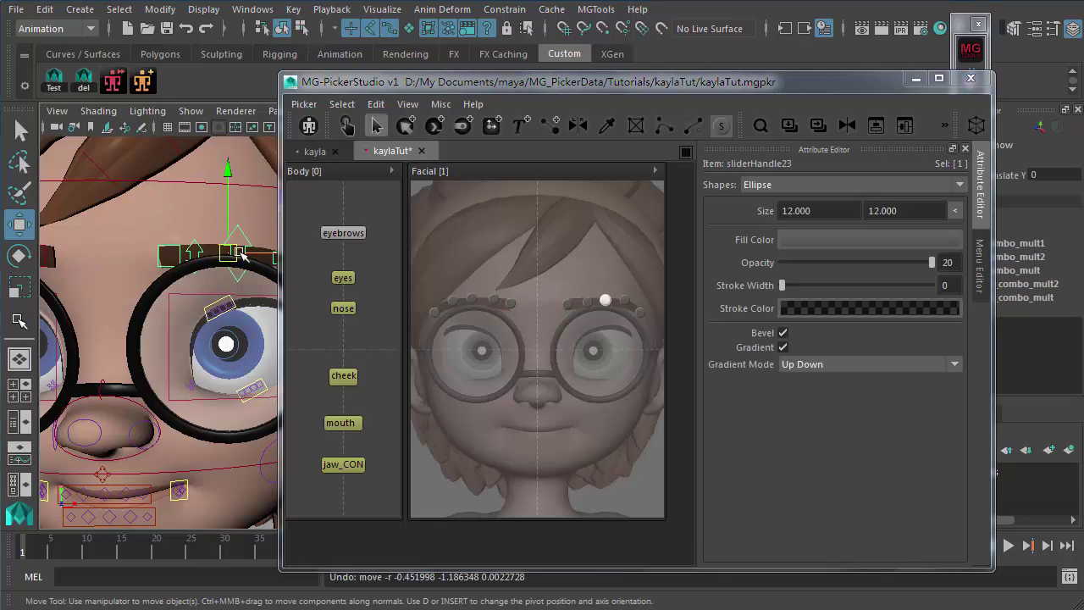
{"action": "left_click", "coordinate": [605, 339]}
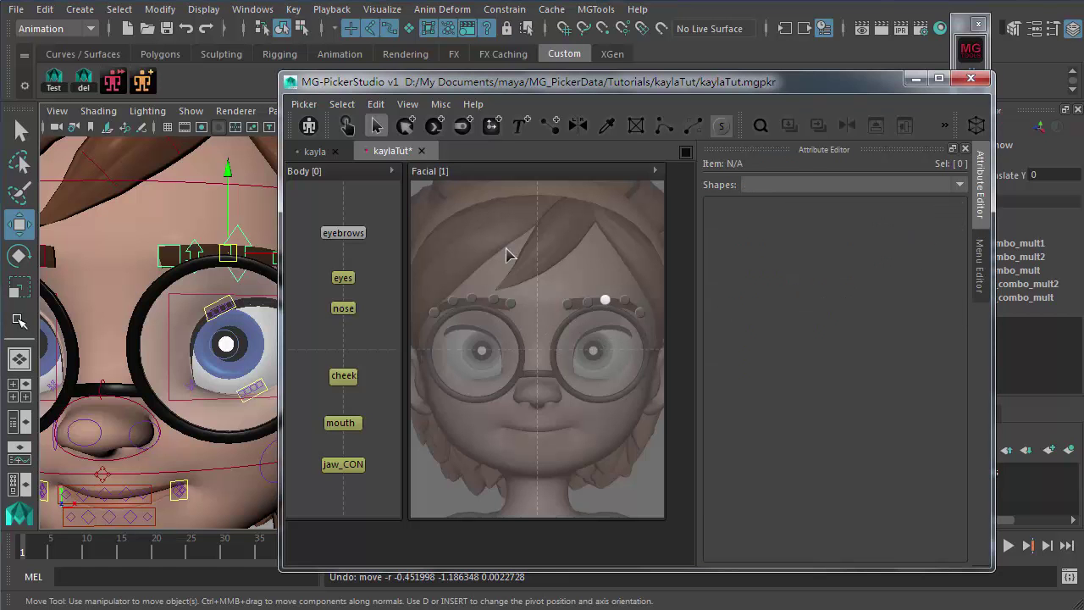
- Shorten the frame of the character's left middle brow slider to a height of about 53
{"action": "left_click", "coordinate": [347, 126]}
{"action": "left_click", "coordinate": [377, 125]}
{"action": "left_click", "coordinate": [606, 301]}
{"action": "left_click", "coordinate": [605, 283]}
{"action": "key", "text": "t"}
{"action": "left_click_drag", "start_coordinate": [604, 359], "coordinate": [606, 328]}
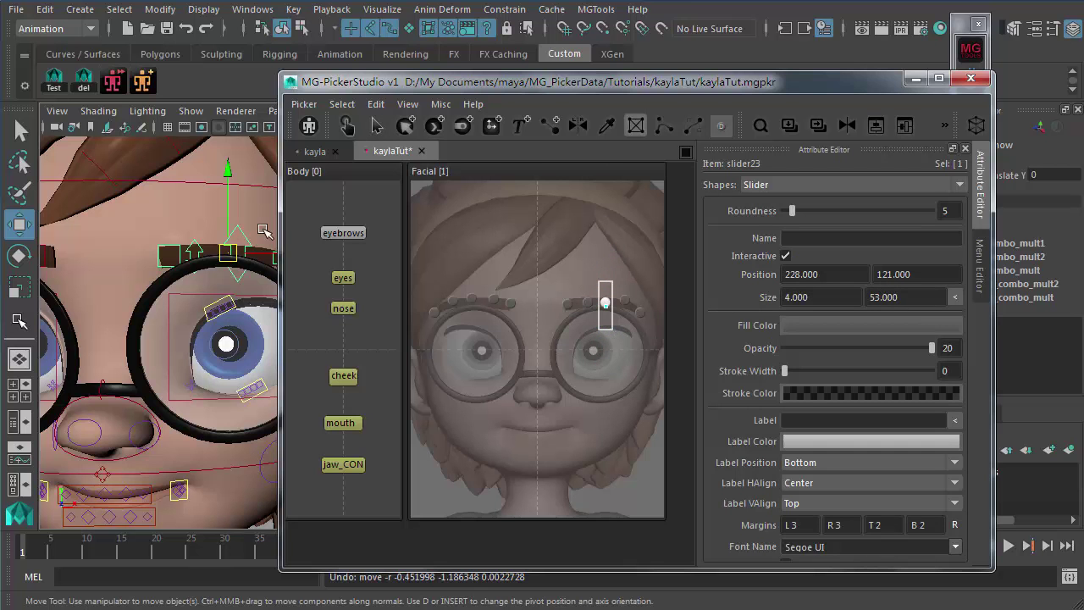
- Try the vertical travel of the left middle brow control on the rig again, and undo the move
{"action": "middle_click_drag", "start_coordinate": [220, 210], "coordinate": [159, 222], "text": "alt"}
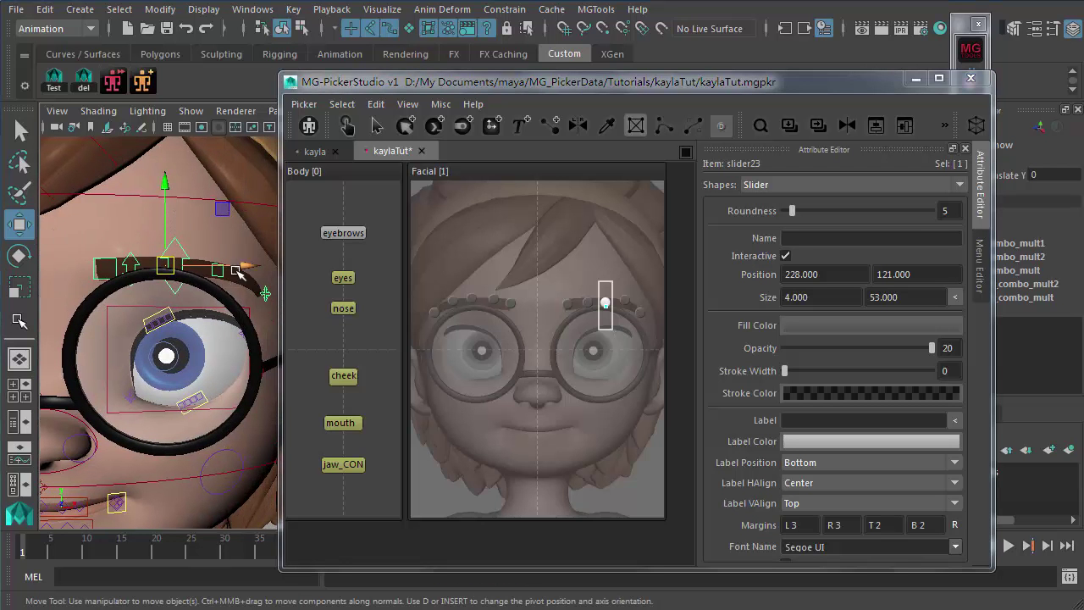
{"action": "left_click_drag", "start_coordinate": [168, 180], "coordinate": [169, 155]}
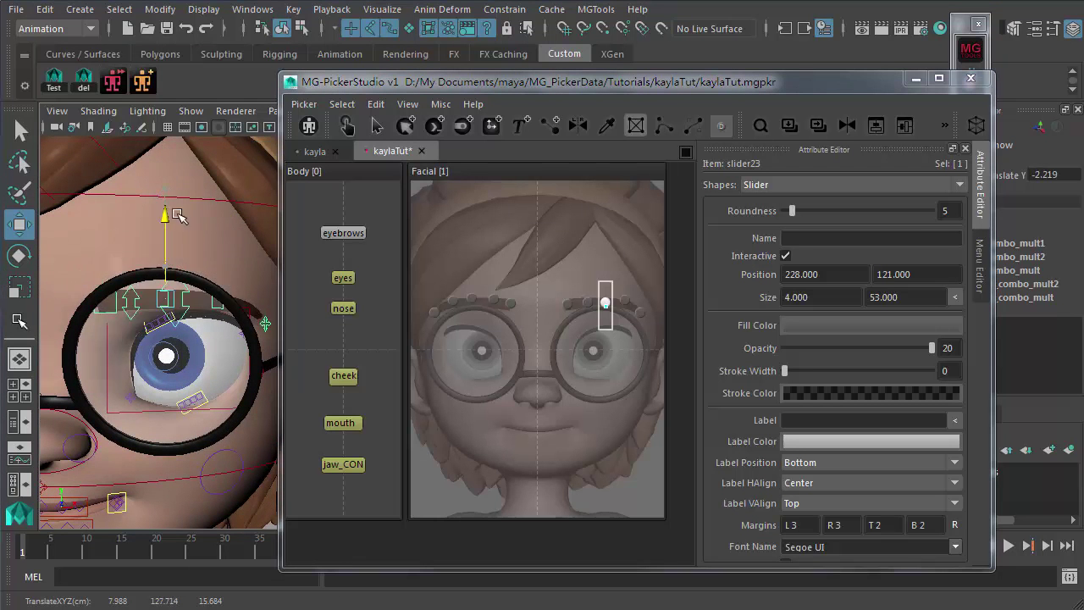
{"action": "key", "text": "ctrl+z"}
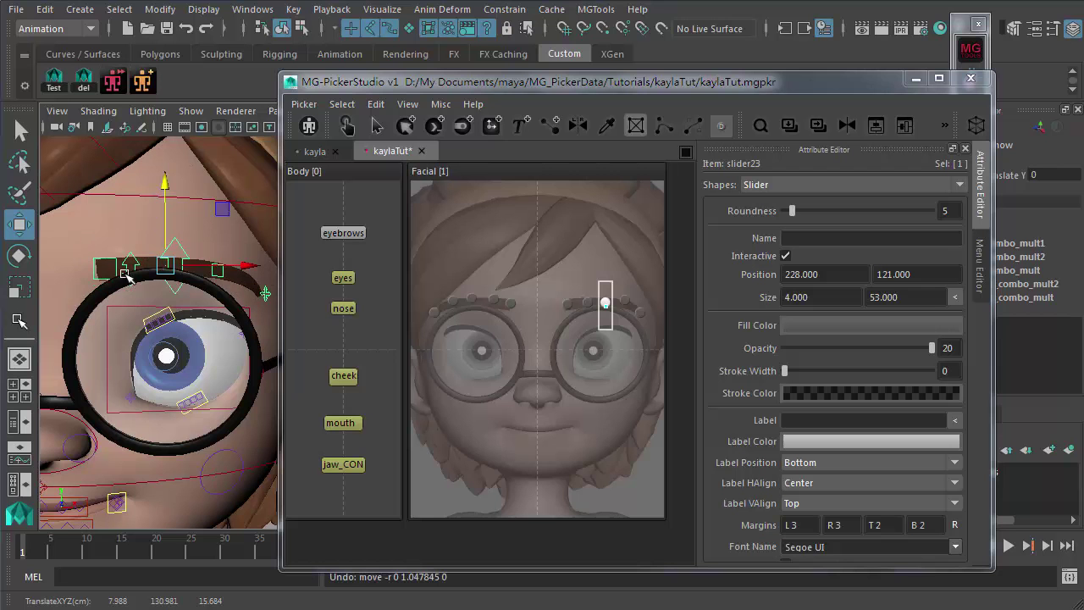
{"action": "key", "text": "Escape"}
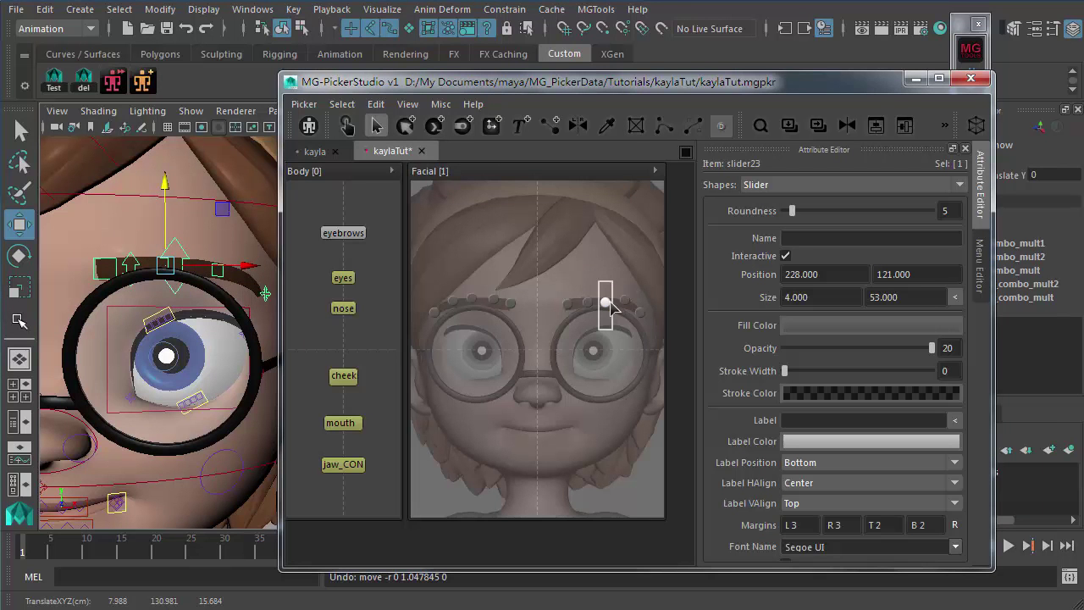
- Move the left middle brow slider above its eyebrow and place the opposite middle brow slider at the same height
{"action": "left_click_drag", "start_coordinate": [606, 306], "coordinate": [600, 278]}
{"action": "left_click", "coordinate": [600, 273]}
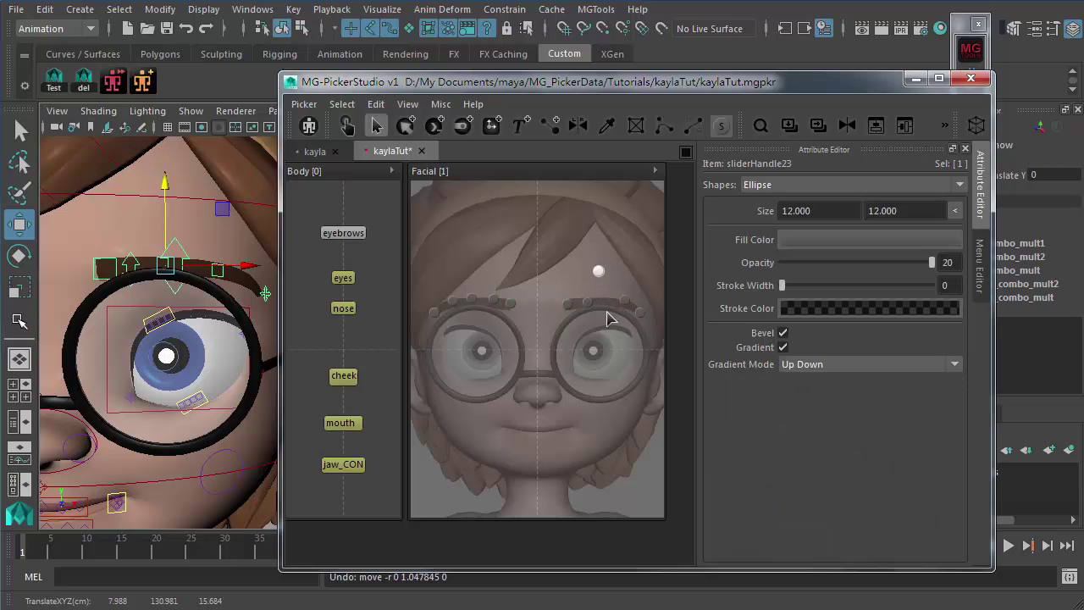
{"action": "left_click", "coordinate": [615, 370]}
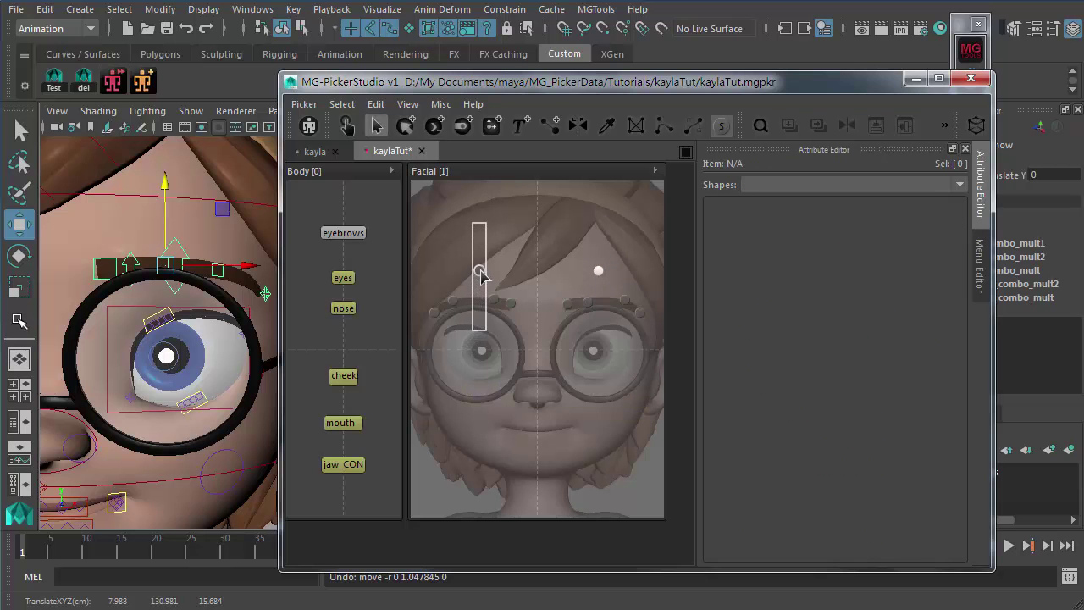
- Select the peak control of the character's left eyebrow, try moving it on the rig, and undo the move
{"action": "left_click", "coordinate": [480, 274]}
{"action": "left_click", "coordinate": [621, 362]}
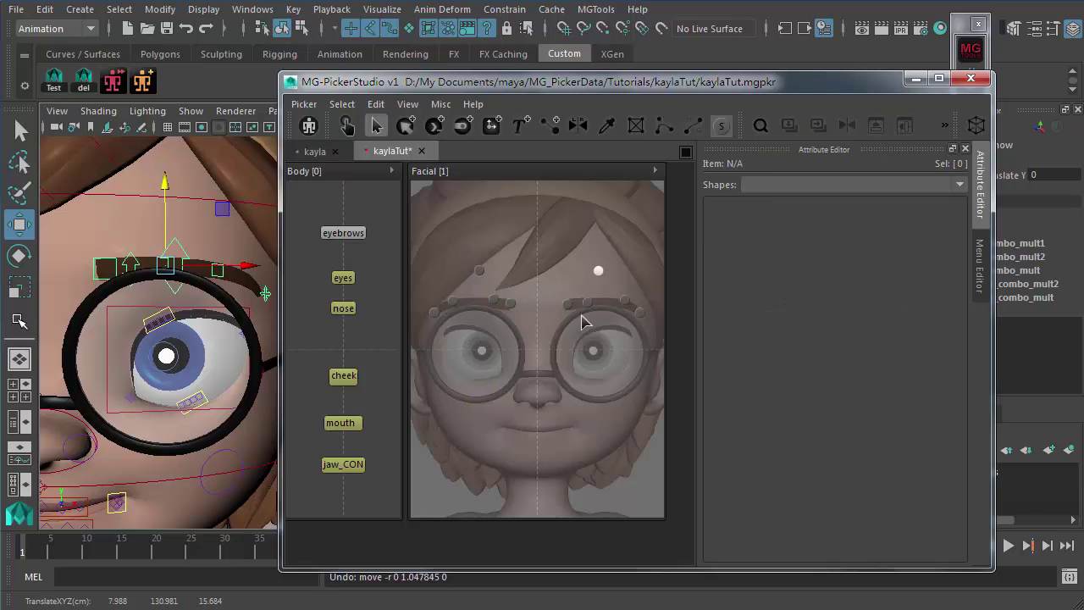
{"action": "left_click", "coordinate": [626, 302]}
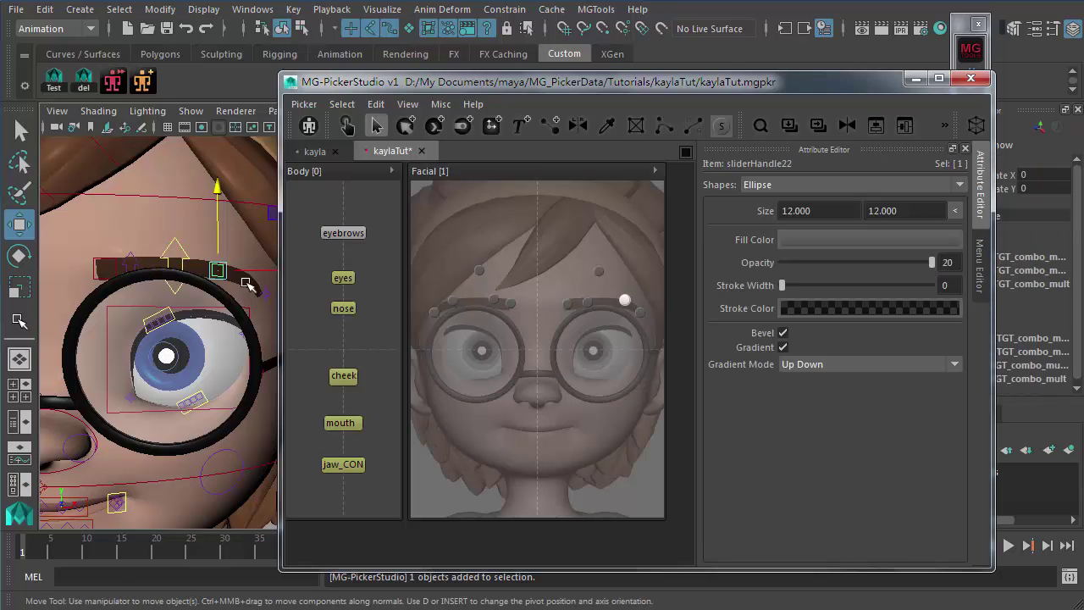
{"action": "left_click_drag", "start_coordinate": [246, 235], "coordinate": [261, 269]}
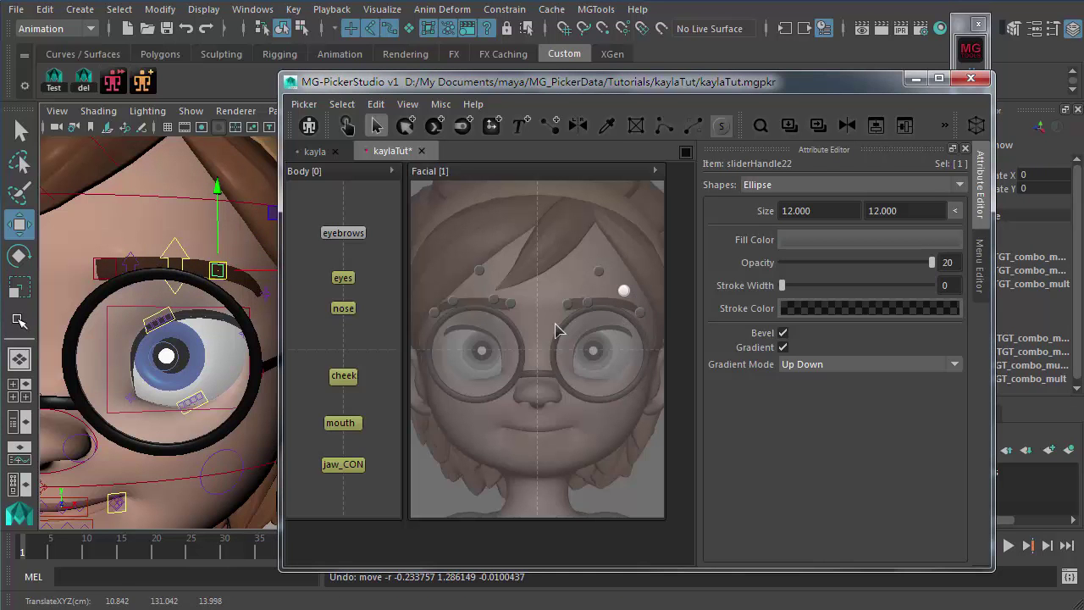
- Shrink the frame of the character's left brow peak slider in both directions and keep its handle over the eyebrow
{"action": "left_click", "coordinate": [625, 302]}
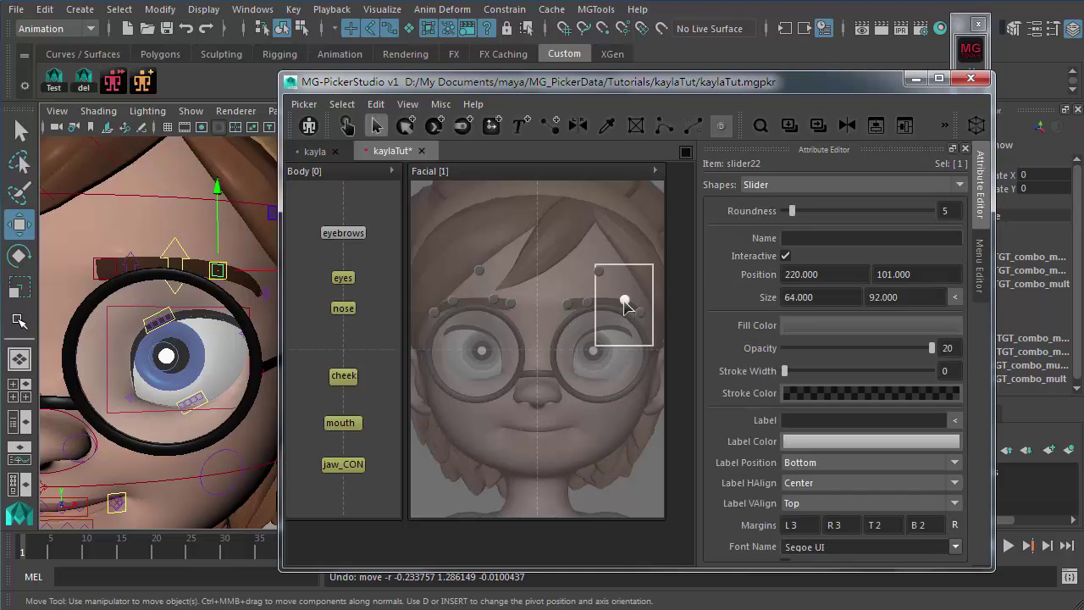
{"action": "key", "text": "r"}
{"action": "left_click_drag", "start_coordinate": [626, 346], "coordinate": [627, 334]}
{"action": "left_click_drag", "start_coordinate": [650, 309], "coordinate": [627, 302]}
{"action": "left_click", "coordinate": [627, 340]}
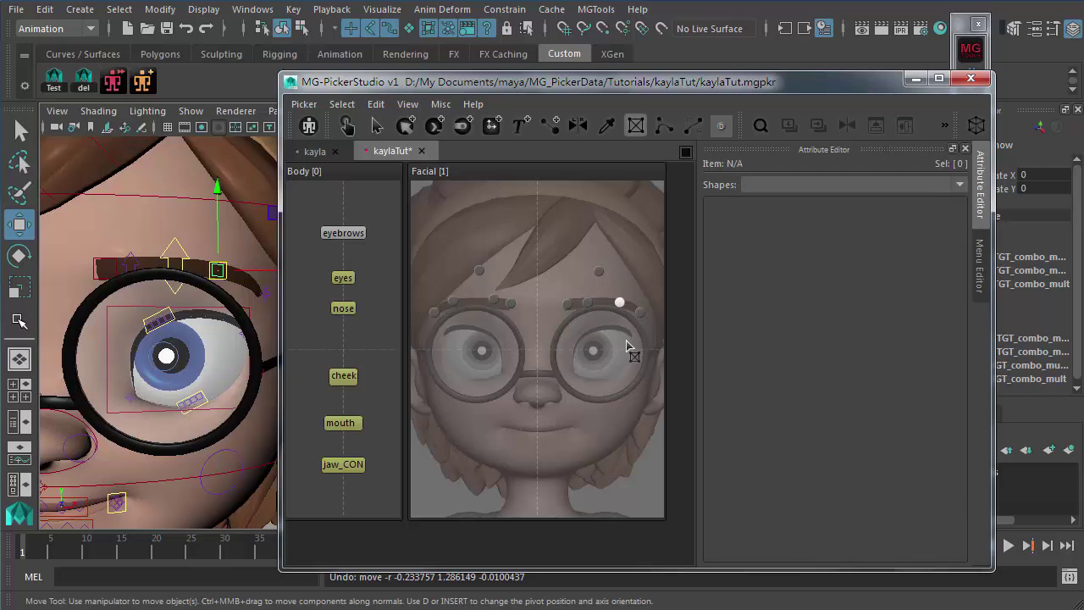
{"action": "key", "text": "q"}
{"action": "left_click", "coordinate": [626, 340]}
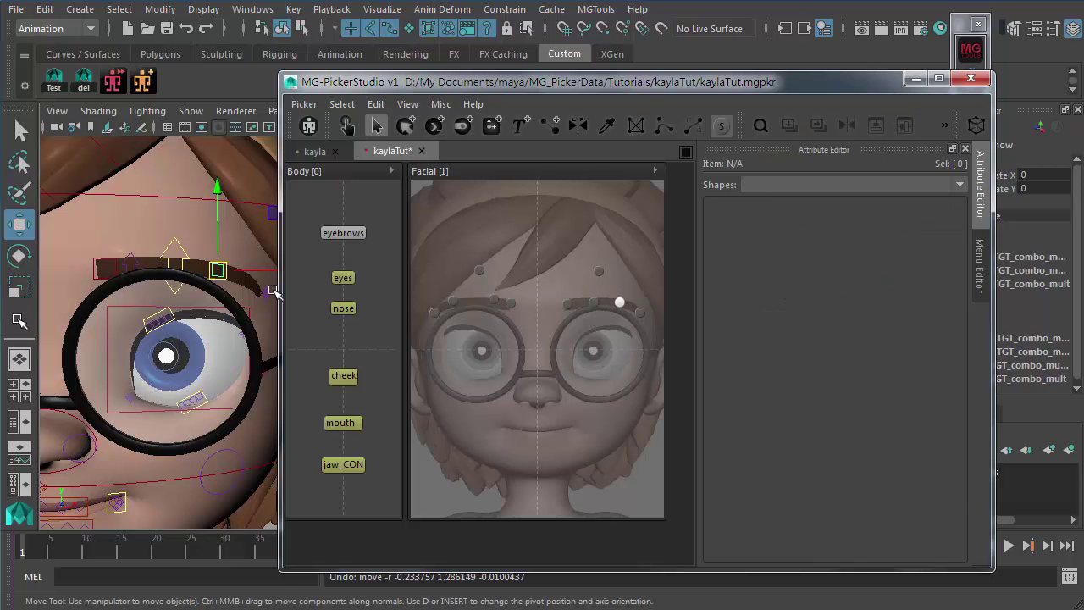
- Try the outer left brow control on the rig, undo the move, and shrink its slider's frame to about 46 by 46
{"action": "left_click", "coordinate": [641, 315]}
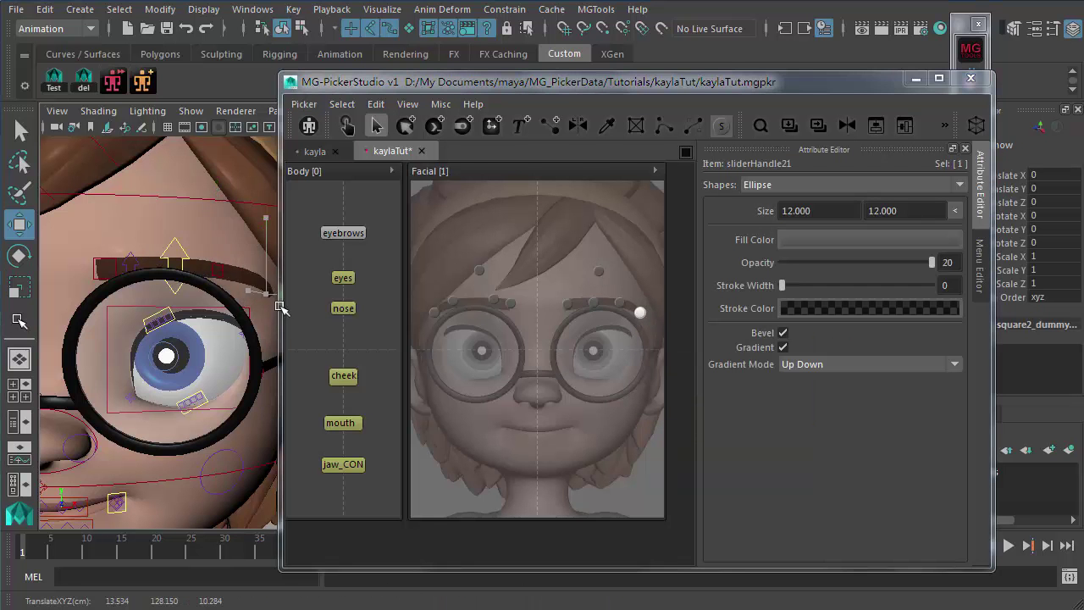
{"action": "key", "text": "ctrl+z"}
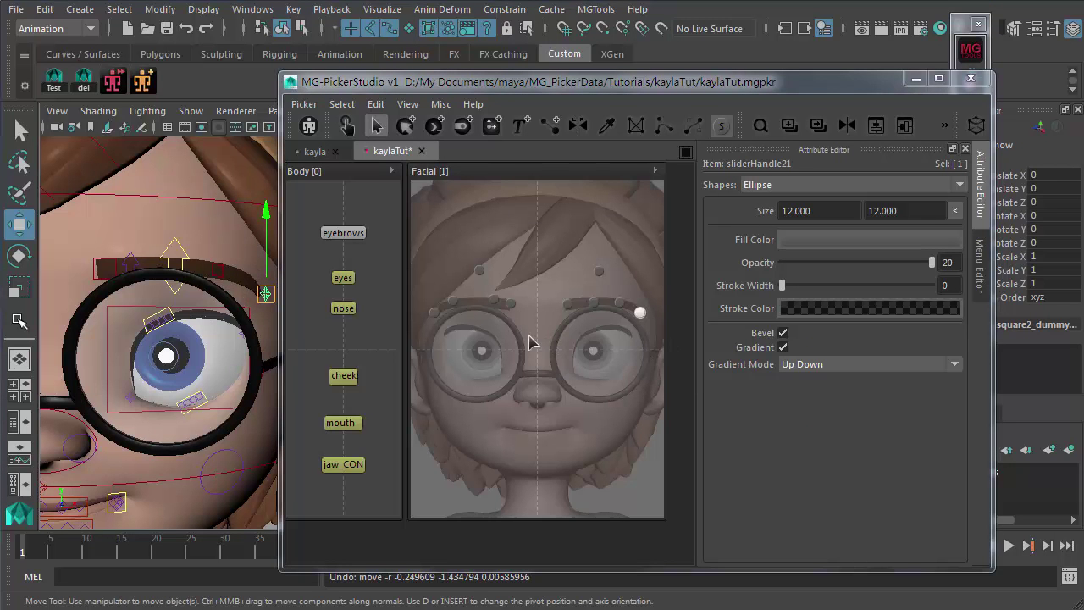
{"action": "left_click", "coordinate": [642, 311]}
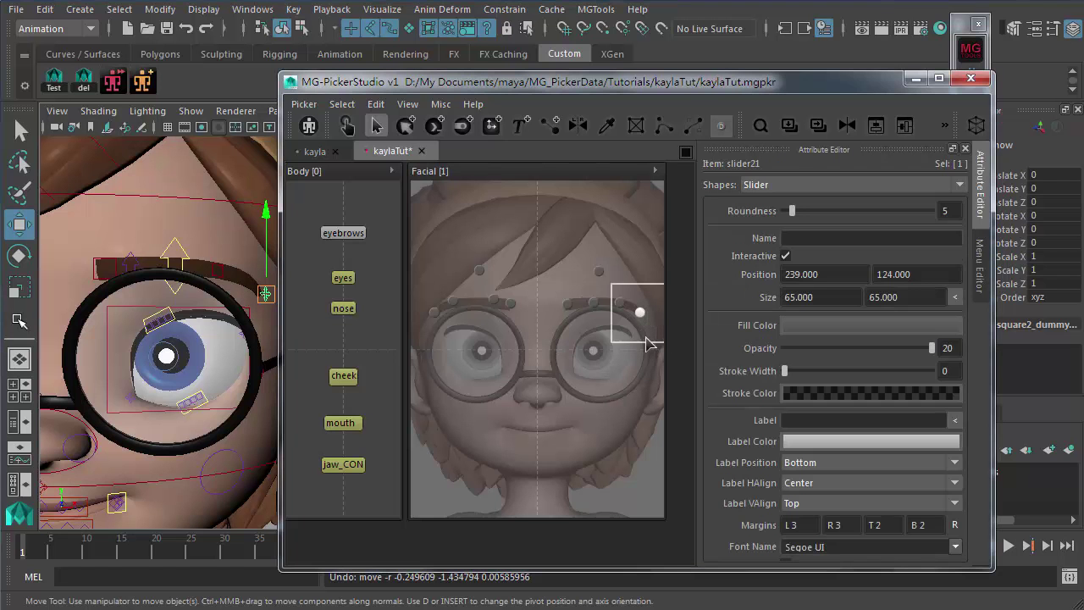
{"action": "key", "text": "w"}
{"action": "left_click_drag", "start_coordinate": [671, 285], "coordinate": [649, 293]}
{"action": "left_click", "coordinate": [657, 341]}
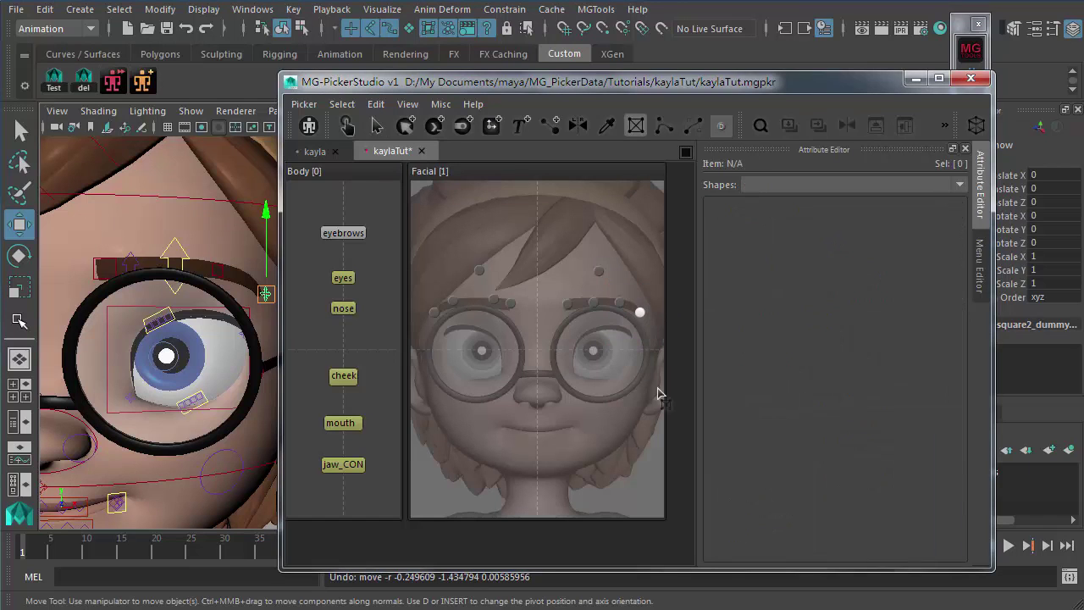
{"action": "key", "text": "q"}
- Link the sliders along one eyebrow to their counterparts on the opposite eyebrow as mirror pairs
{"action": "left_click_drag", "start_coordinate": [545, 254], "coordinate": [669, 355]}
{"action": "left_click", "coordinate": [619, 382]}
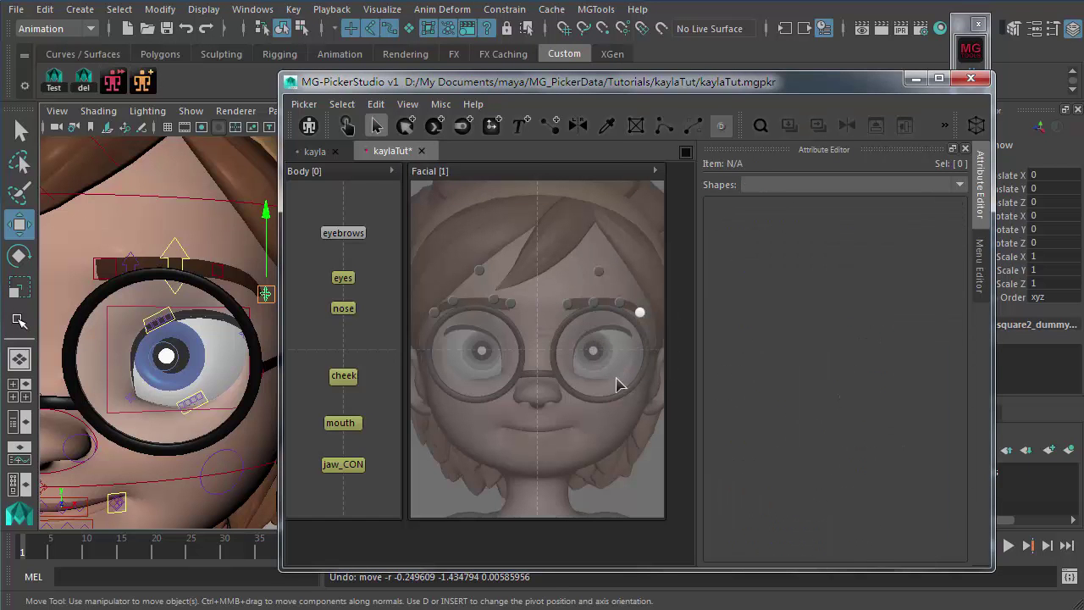
{"action": "key", "text": "w"}
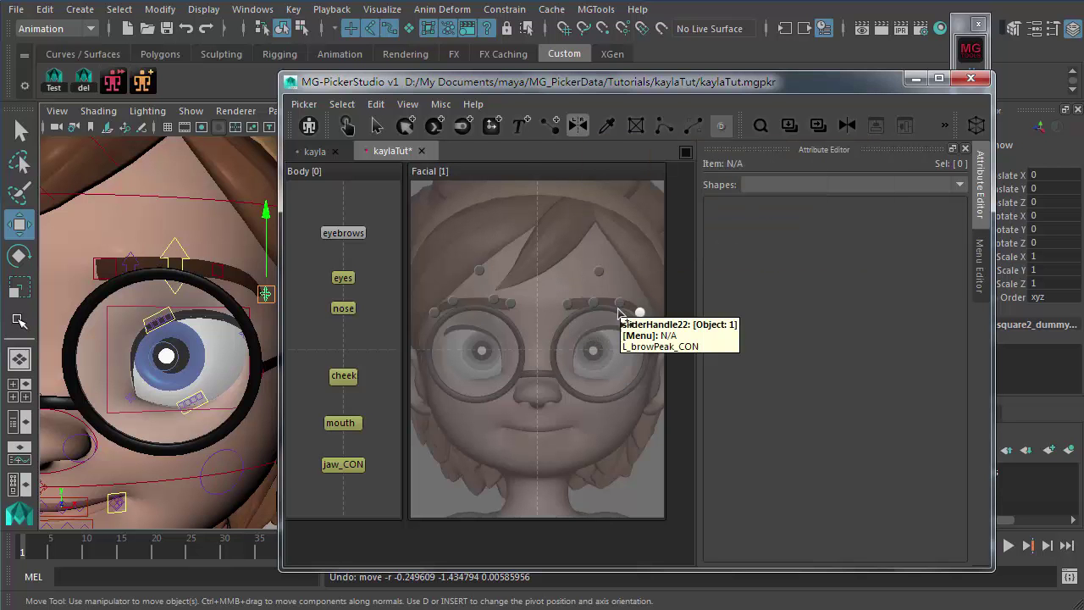
{"action": "mouse_move", "coordinate": [637, 308]}
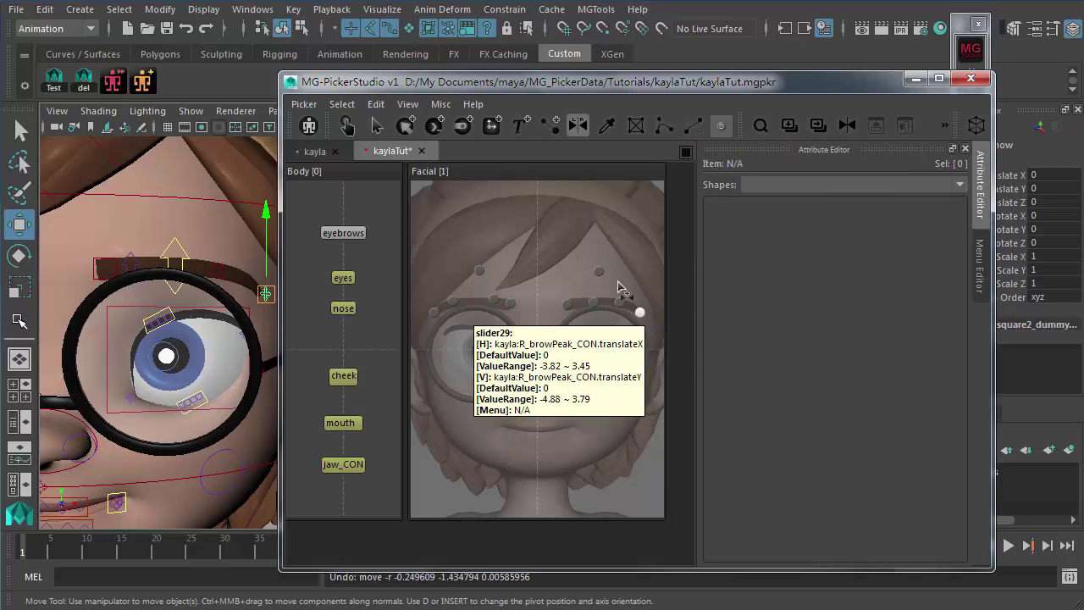
{"action": "mouse_move", "coordinate": [539, 315]}
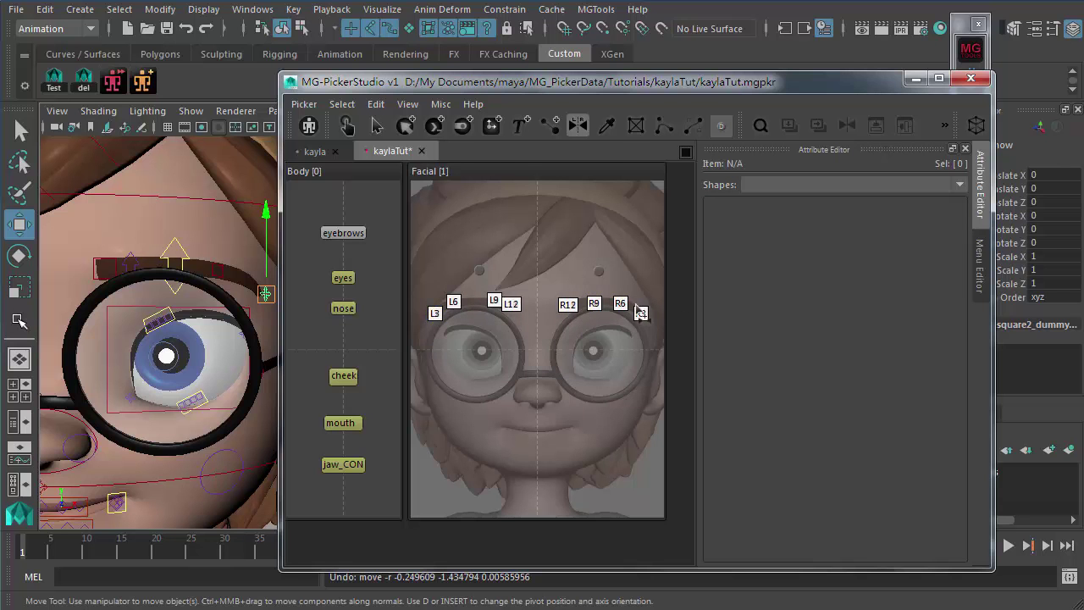
- Select the five sliders of the character's left eyebrow and mirror their frame positions and sizes to the opposite side
{"action": "left_click", "coordinate": [376, 125]}
{"action": "left_click_drag", "start_coordinate": [538, 233], "coordinate": [640, 369]}
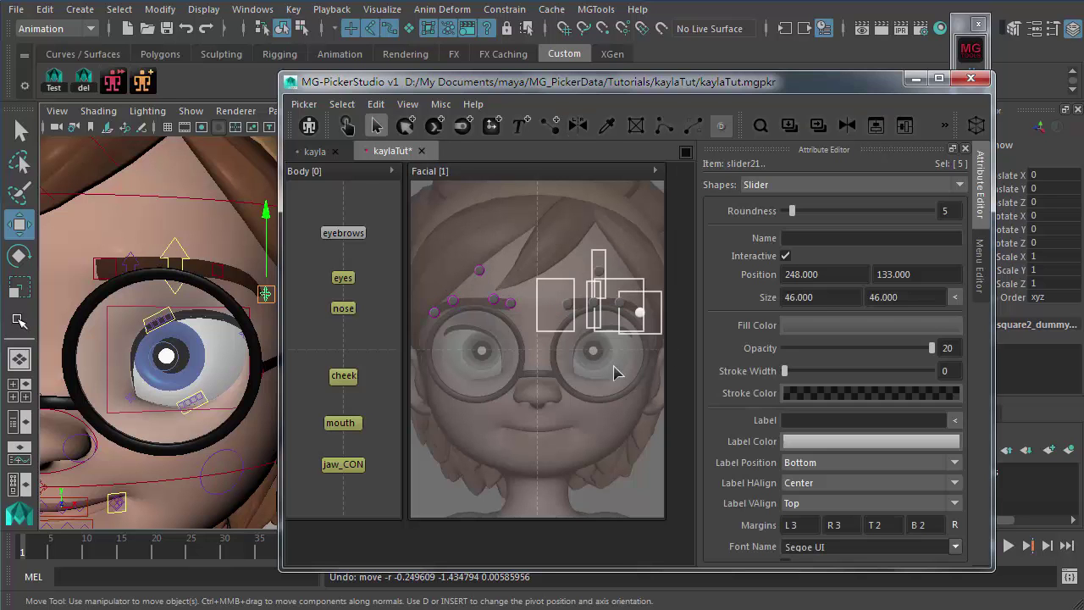
{"action": "left_click", "coordinate": [494, 288]}
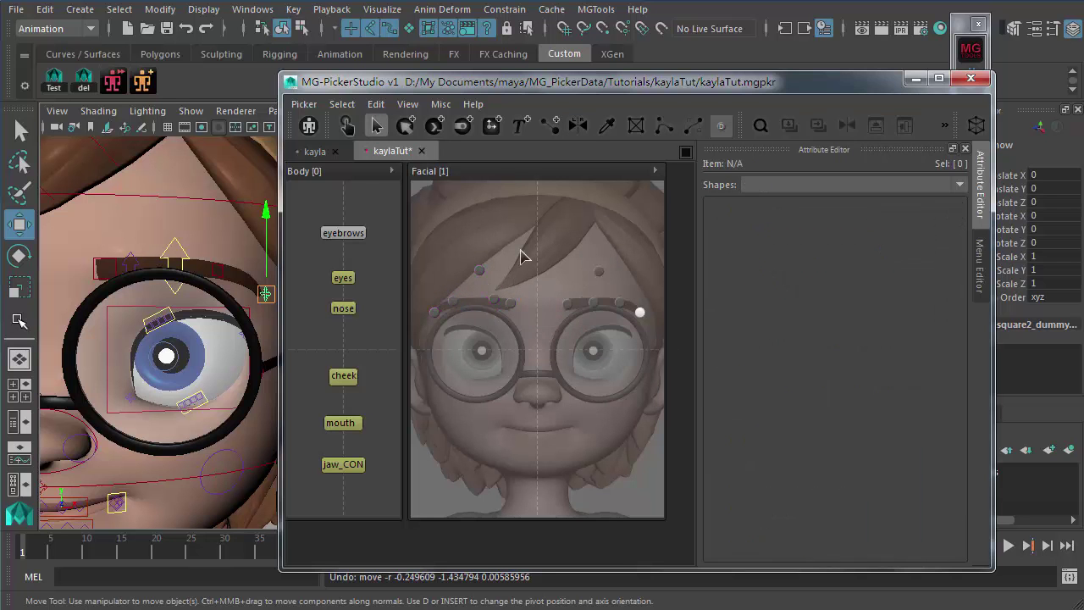
{"action": "left_click_drag", "start_coordinate": [548, 251], "coordinate": [646, 370]}
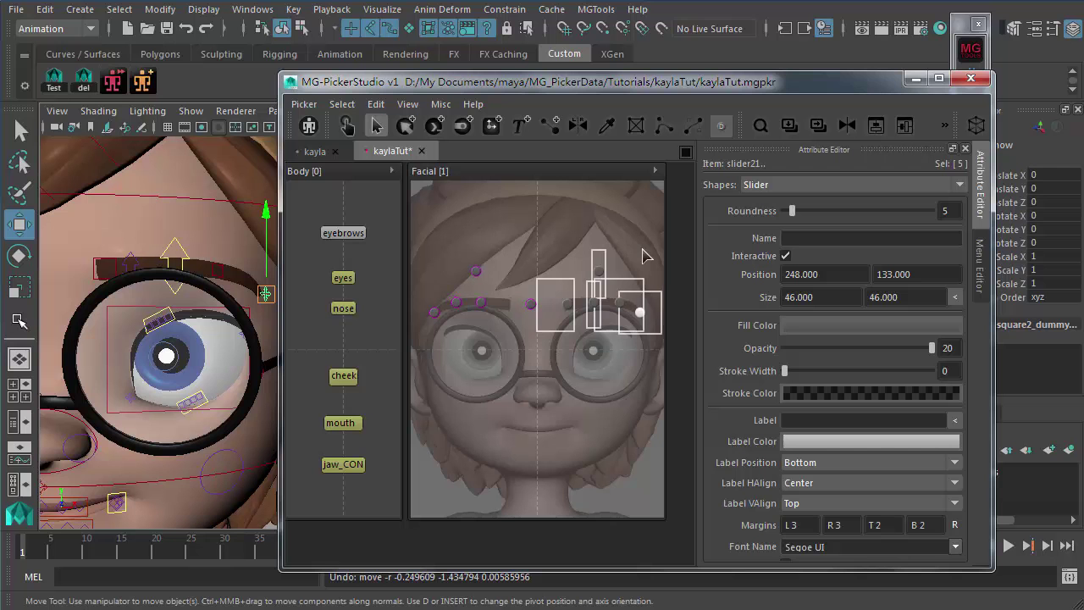
{"action": "left_click", "coordinate": [622, 350]}
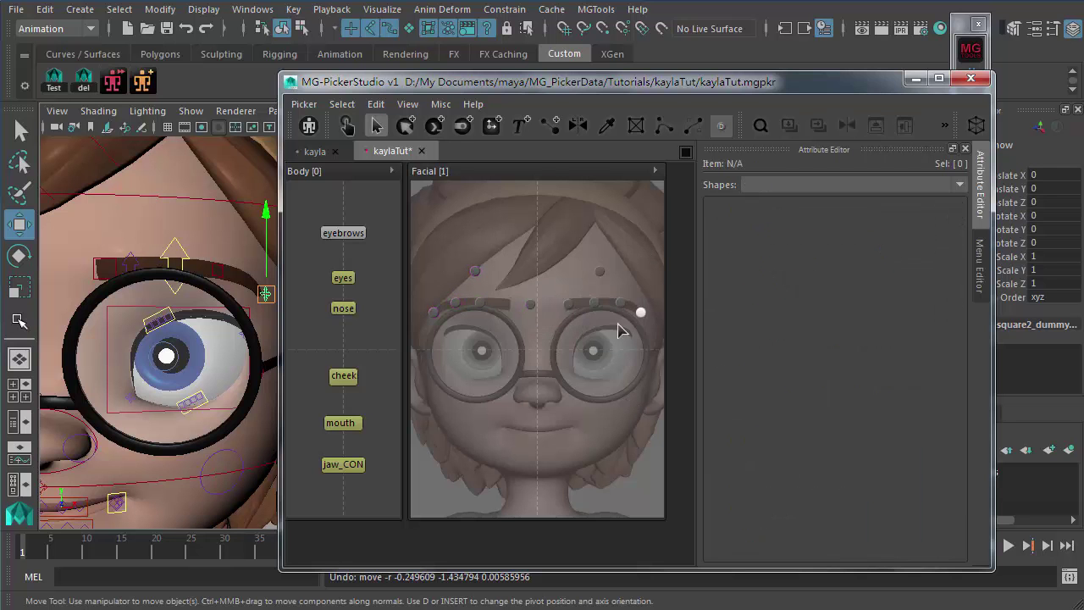
- Check the mirrored eyebrow sliders by selecting the peak, outer and inner ones and comparing each with its linked counterpart
{"action": "left_click", "coordinate": [623, 312]}
{"action": "left_click", "coordinate": [457, 301]}
{"action": "left_click", "coordinate": [643, 314]}
{"action": "left_click", "coordinate": [432, 312]}
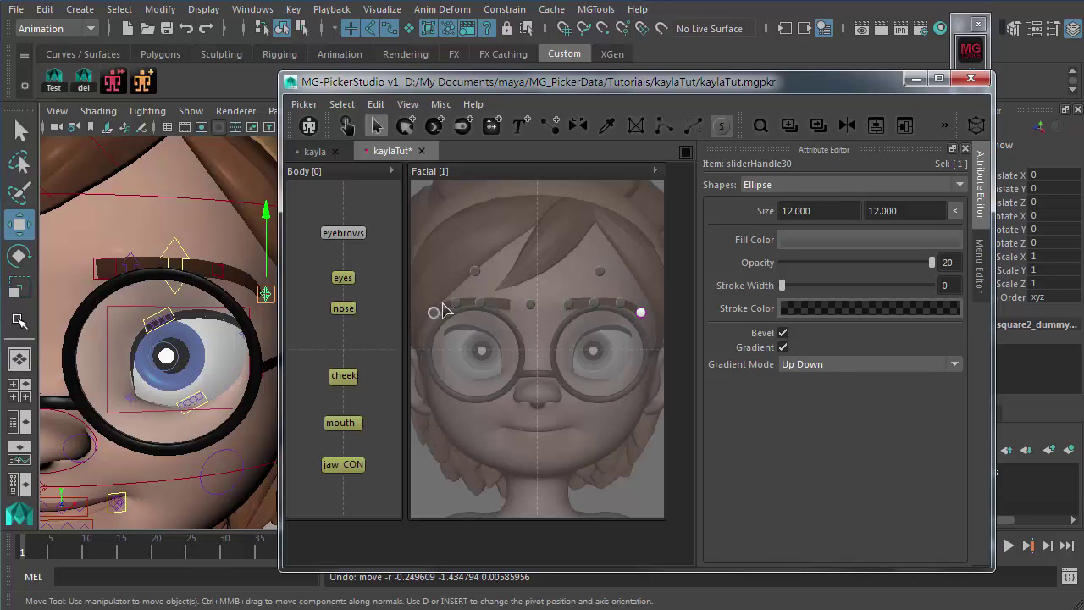
{"action": "left_click", "coordinate": [434, 312]}
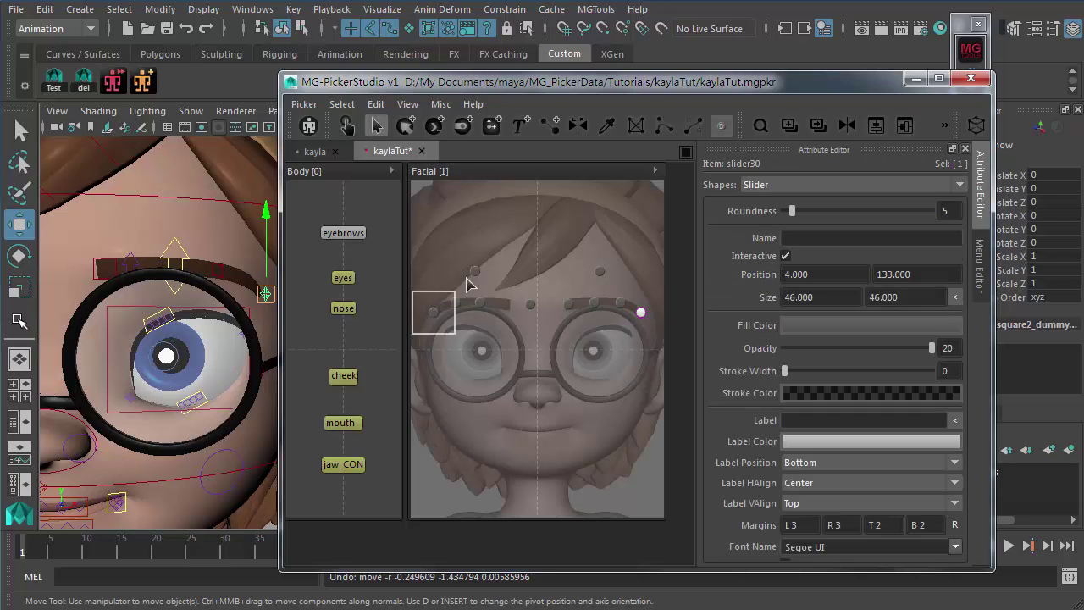
{"action": "left_click", "coordinate": [548, 335]}
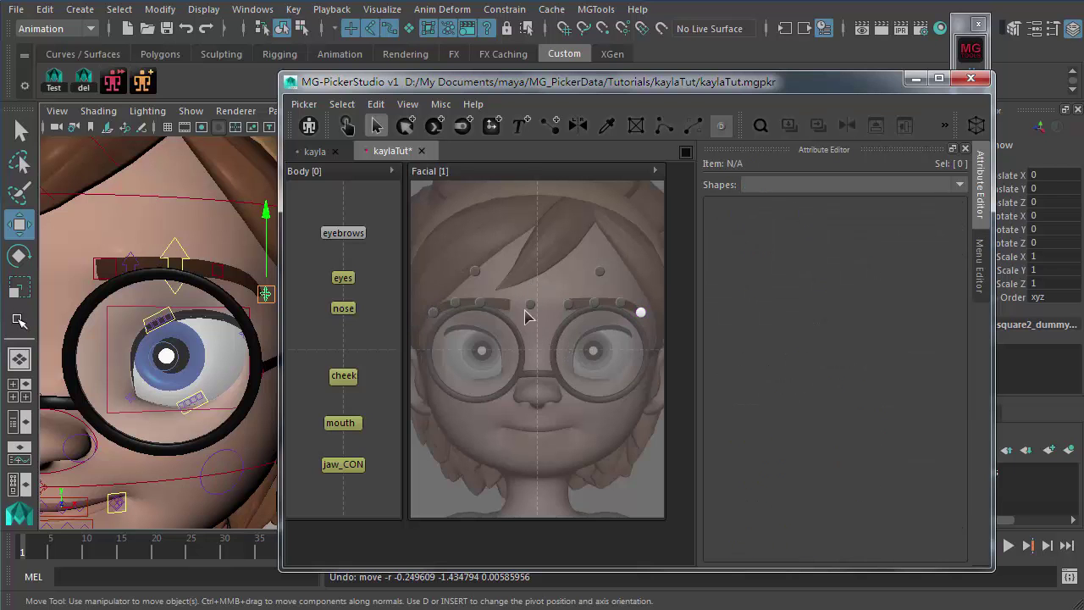
{"action": "left_click", "coordinate": [532, 304]}
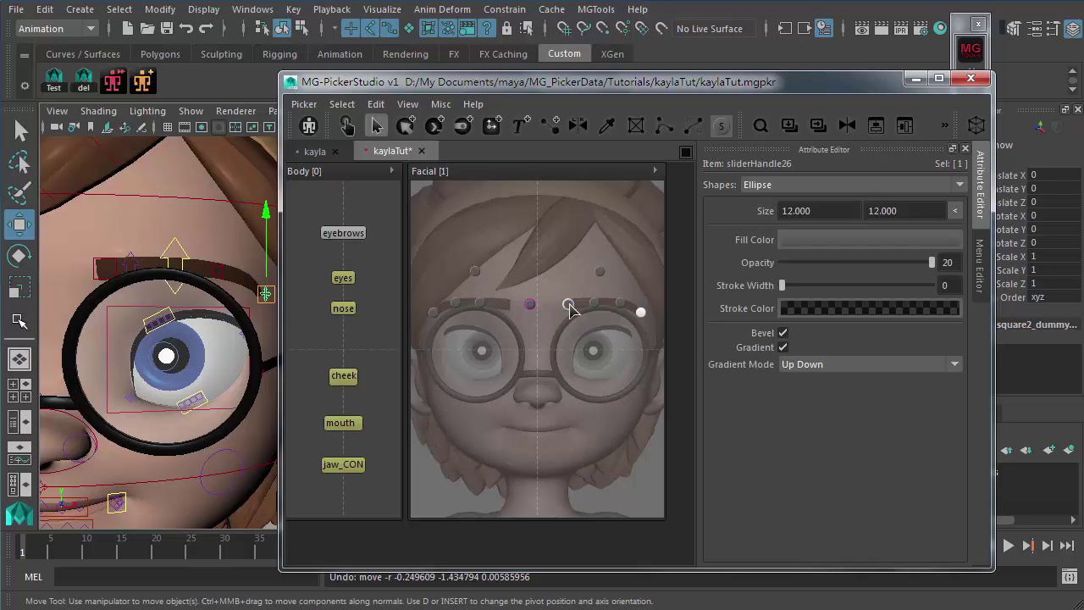
{"action": "left_click", "coordinate": [537, 339]}
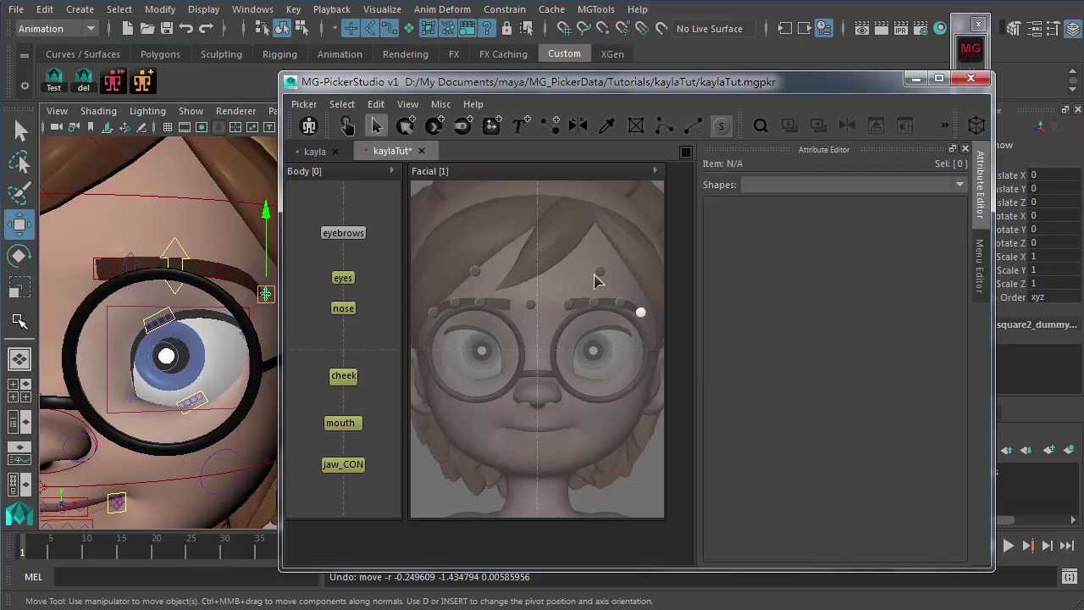
- Switch the picker to animation mode and test the mirrored brow sliders by moving the character's right brow controls on the rig
{"action": "left_click", "coordinate": [346, 126]}
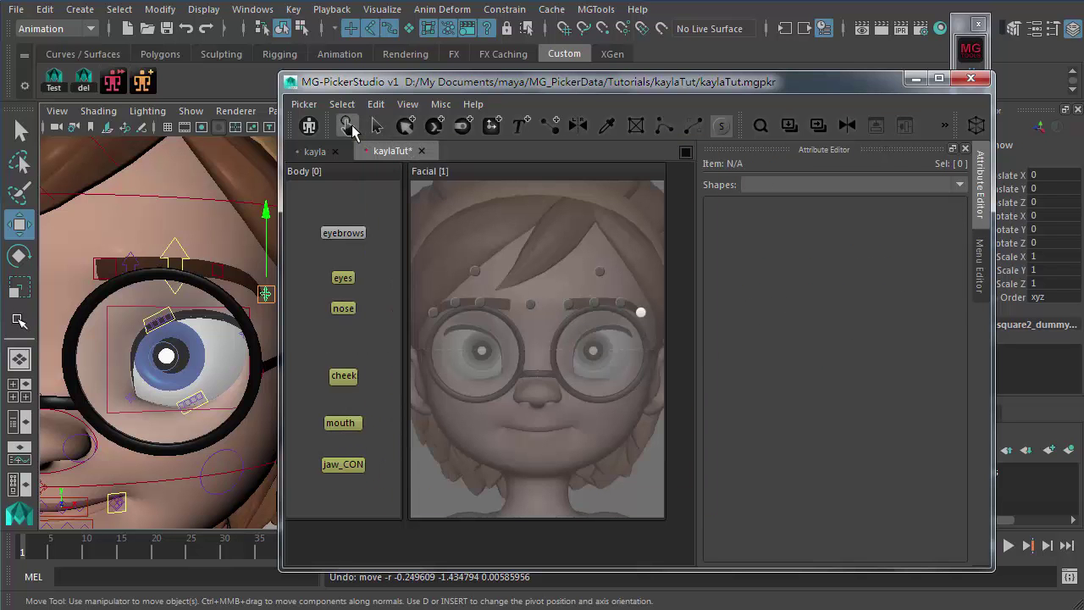
{"action": "scroll", "coordinate": [181, 275], "scroll_direction": "down", "scroll_amount": 5}
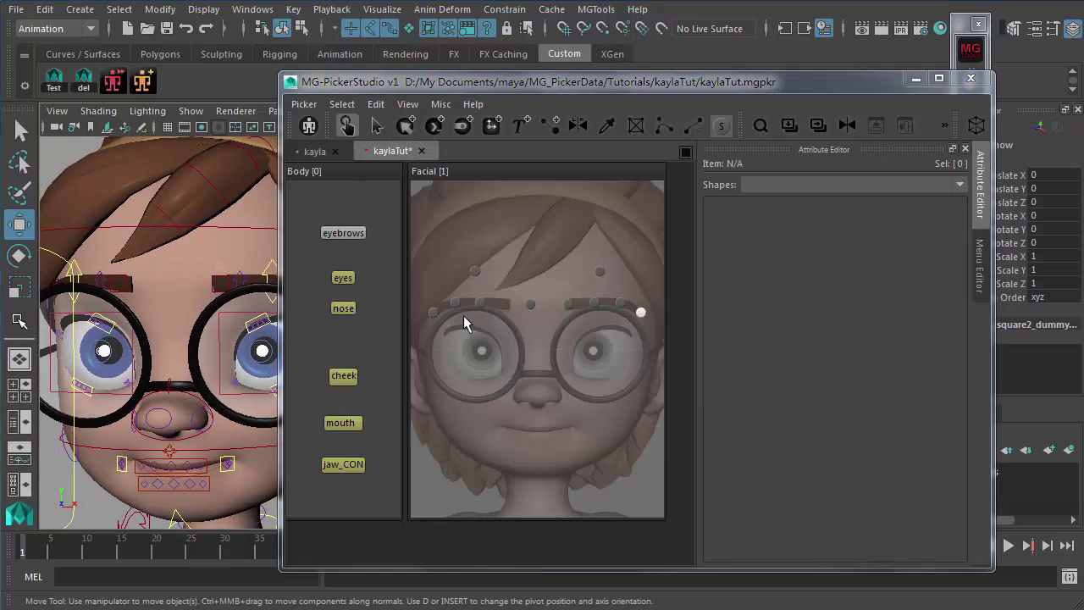
{"action": "left_click", "coordinate": [530, 302]}
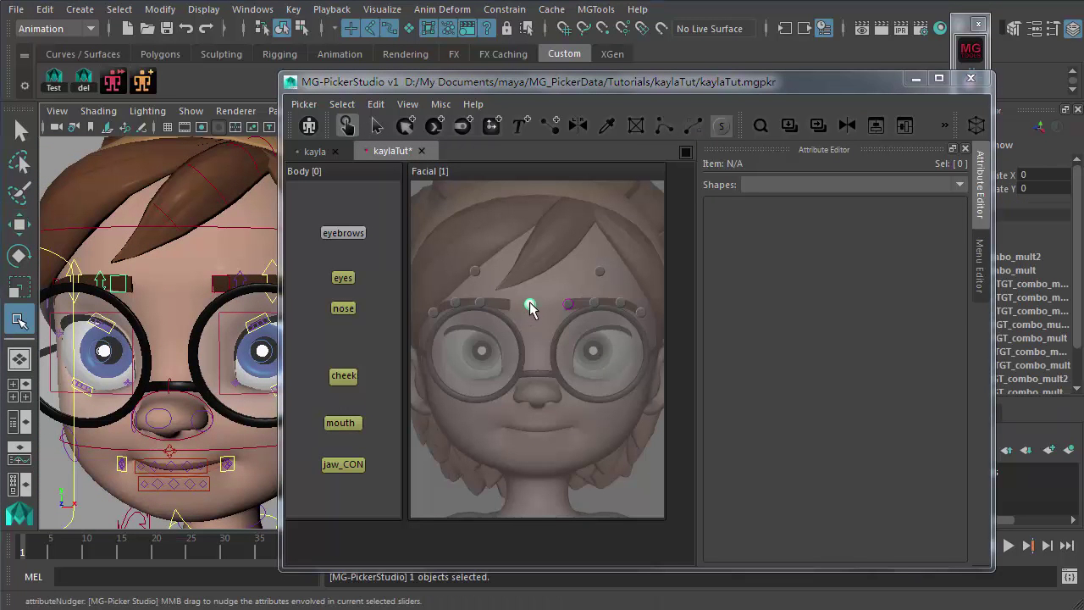
{"action": "left_click_drag", "start_coordinate": [529, 304], "coordinate": [507, 311]}
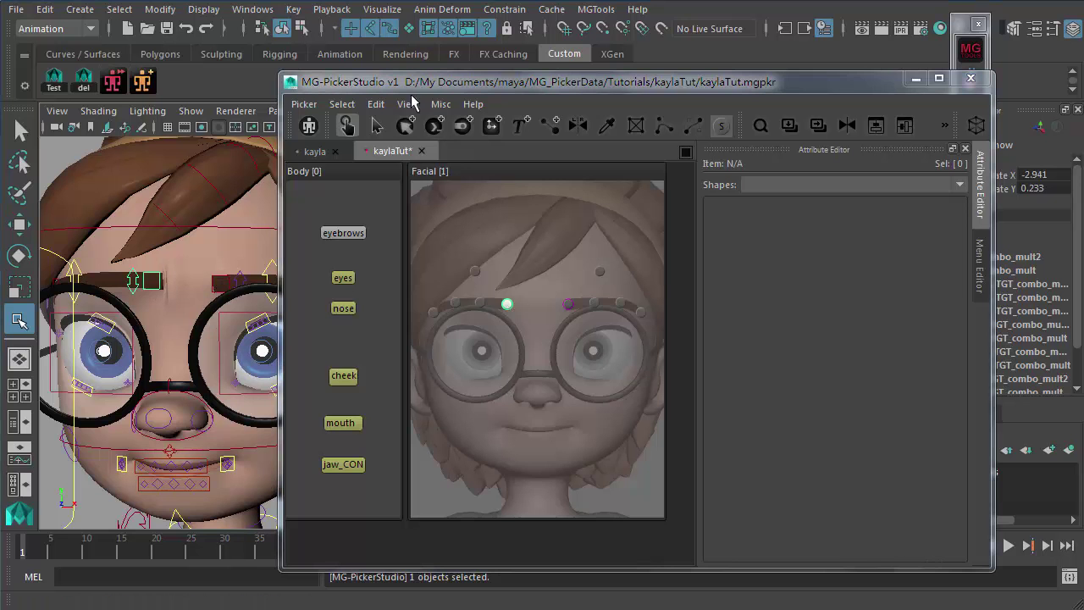
{"action": "middle_click_drag", "start_coordinate": [483, 310], "coordinate": [432, 312]}
- Return to edit mode and set the horizontal attribute multiplier of the character's right inner, peak and outer brow sliders to -1.00
{"action": "left_click", "coordinate": [377, 127]}
{"action": "left_click", "coordinate": [431, 310]}
{"action": "left_click", "coordinate": [508, 310], "text": "shift"}
{"action": "scroll", "coordinate": [769, 444], "scroll_direction": "down", "scroll_amount": 5}
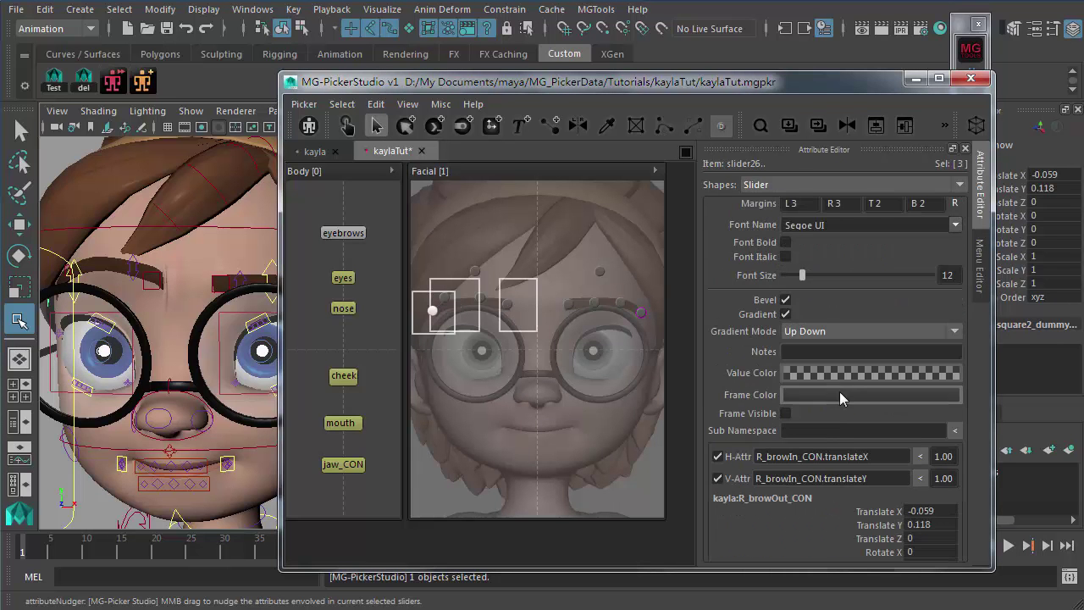
{"action": "scroll", "coordinate": [839, 393], "scroll_direction": "down", "scroll_amount": 3}
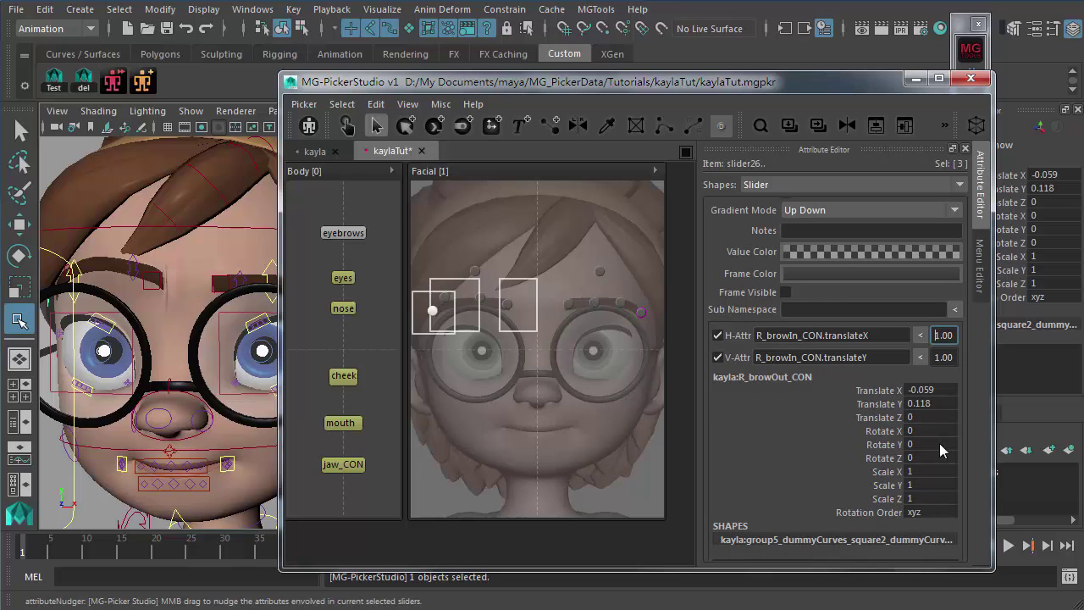
{"action": "type", "text": "-"}
{"action": "key", "text": "Return"}
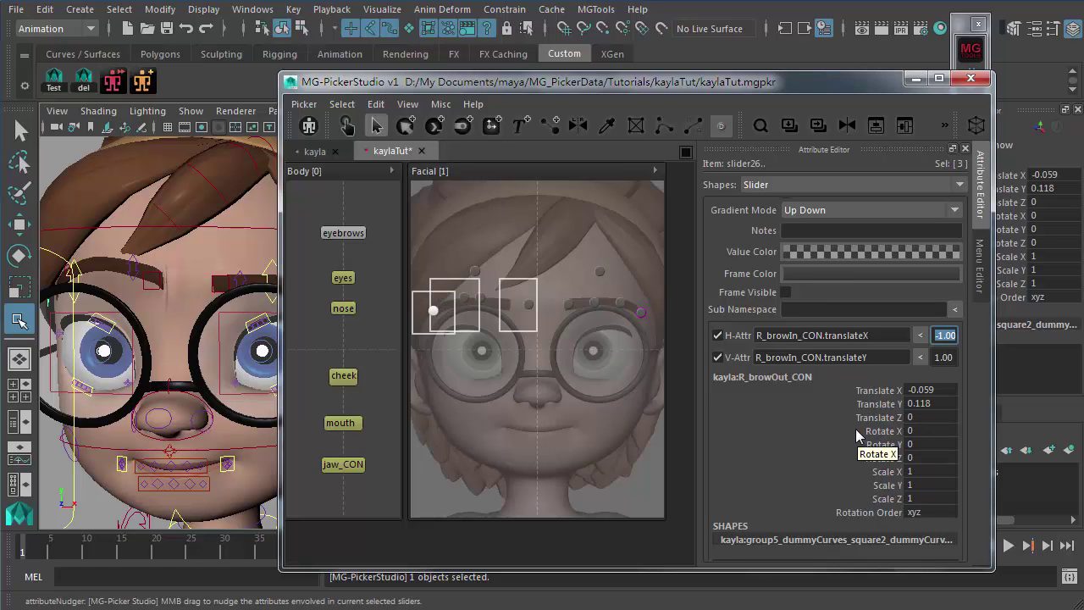
{"action": "left_click", "coordinate": [514, 355]}
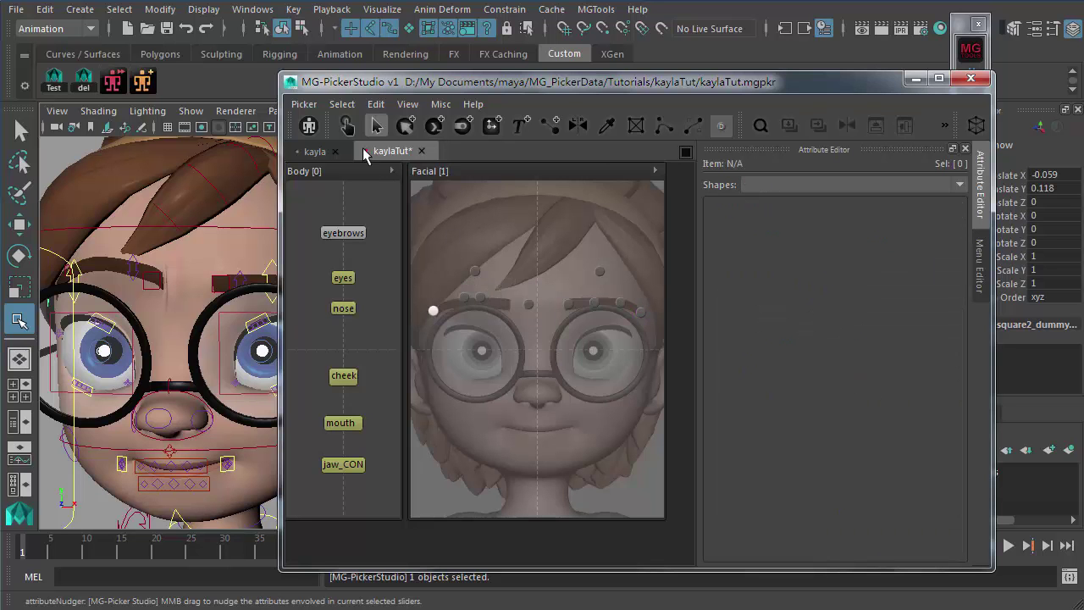
- Select the eight sliders along both eyebrows in animation mode, try nudging them together, and reset their controls to 0
{"action": "left_click", "coordinate": [348, 126]}
{"action": "left_click_drag", "start_coordinate": [430, 290], "coordinate": [678, 377]}
{"action": "mouse_move", "coordinate": [512, 326]}
{"action": "middle_mouse_down"}
{"action": "mouse_move", "coordinate": [503, 295]}
{"action": "mouse_move", "coordinate": [525, 307]}
{"action": "mouse_move", "coordinate": [520, 320]}
{"action": "middle_mouse_up"}
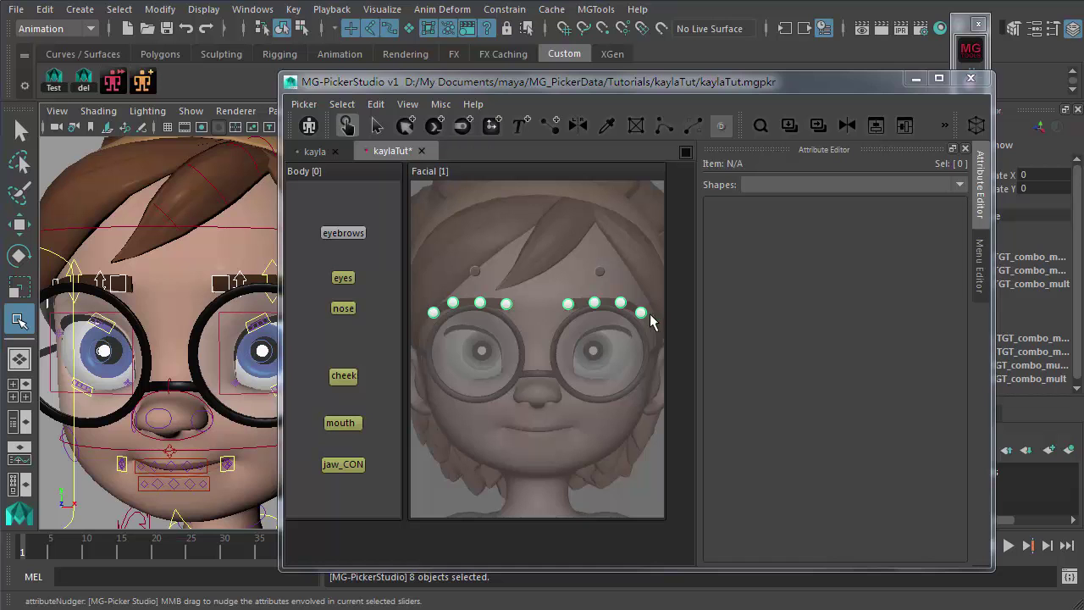
{"action": "left_click", "coordinate": [531, 322]}
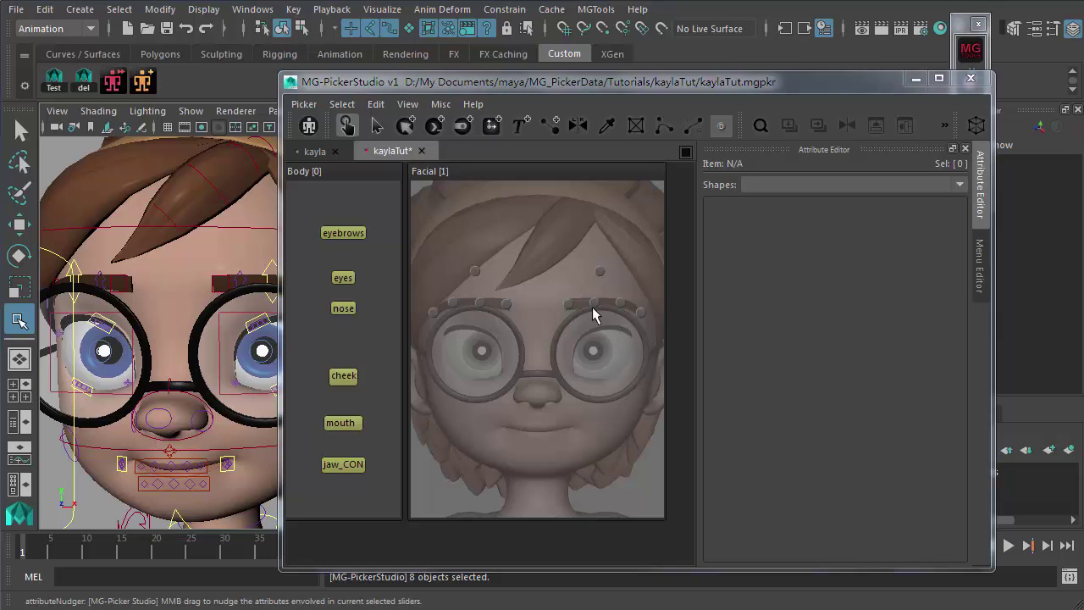
- Switch back to edit mode and inspect the horizontal and vertical attribute settings of the character's right inner brow slider
{"action": "key", "text": "ctrl+e"}
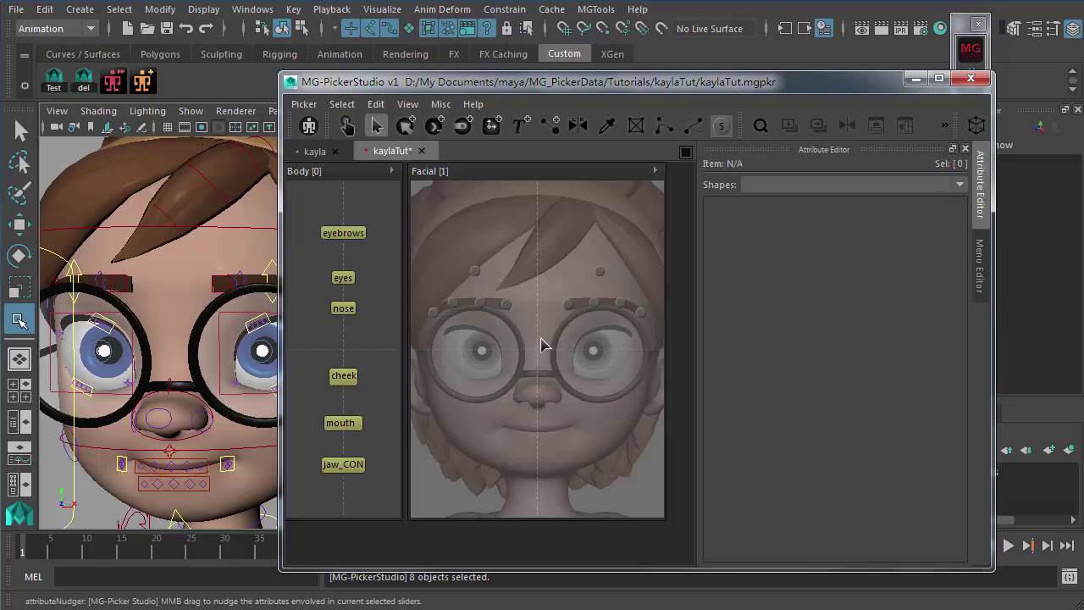
{"action": "left_click", "coordinate": [513, 307]}
{"action": "scroll", "coordinate": [776, 429], "scroll_direction": "down", "scroll_amount": 10}
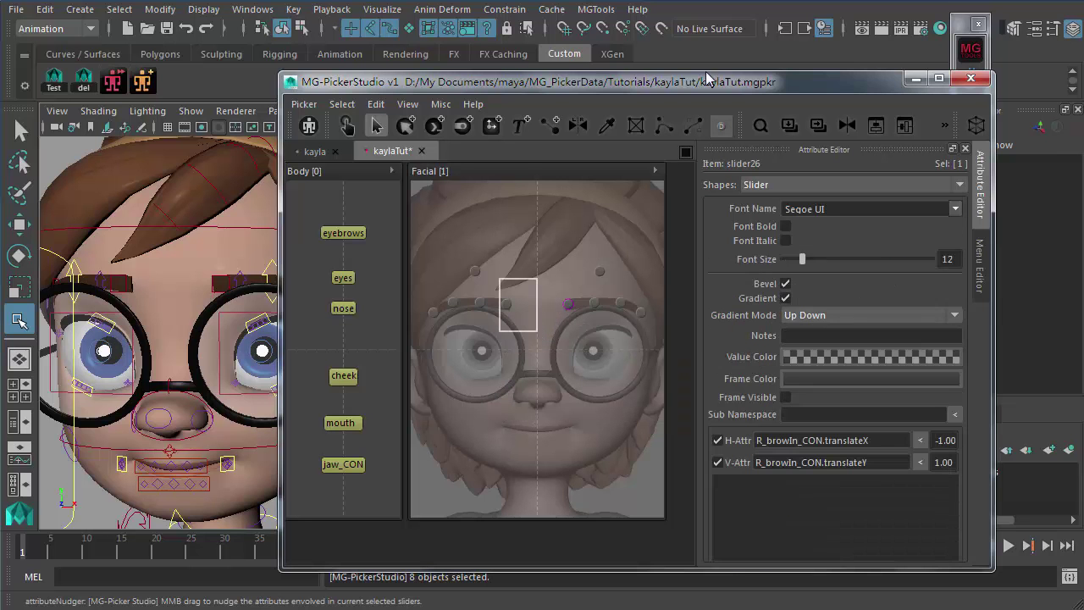
- Review the horizontal attribute multiplier of the character's right inner brow slider, clear the selection and switch to animation mode
{"action": "double_click", "coordinate": [942, 367]}
{"action": "type", "text": "1"}
{"action": "key", "text": "Return"}
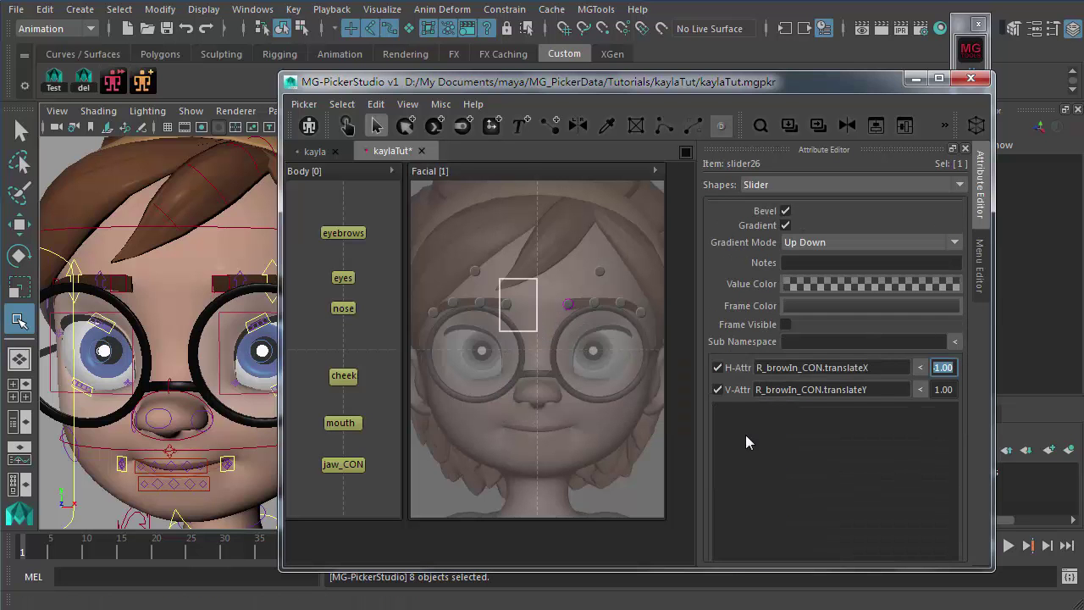
{"action": "left_click", "coordinate": [528, 354]}
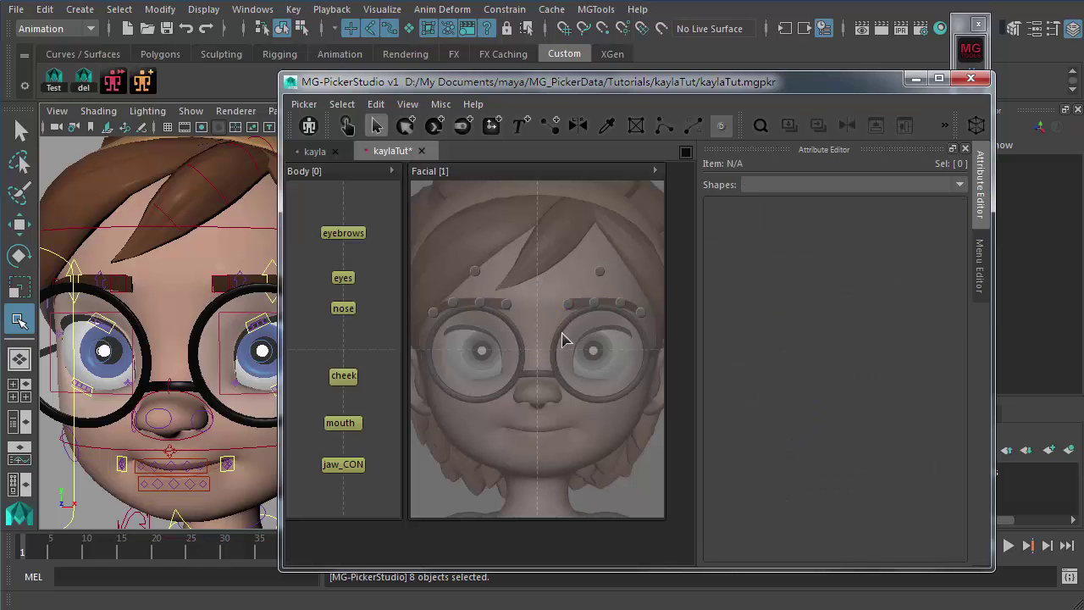
{"action": "key", "text": "w"}
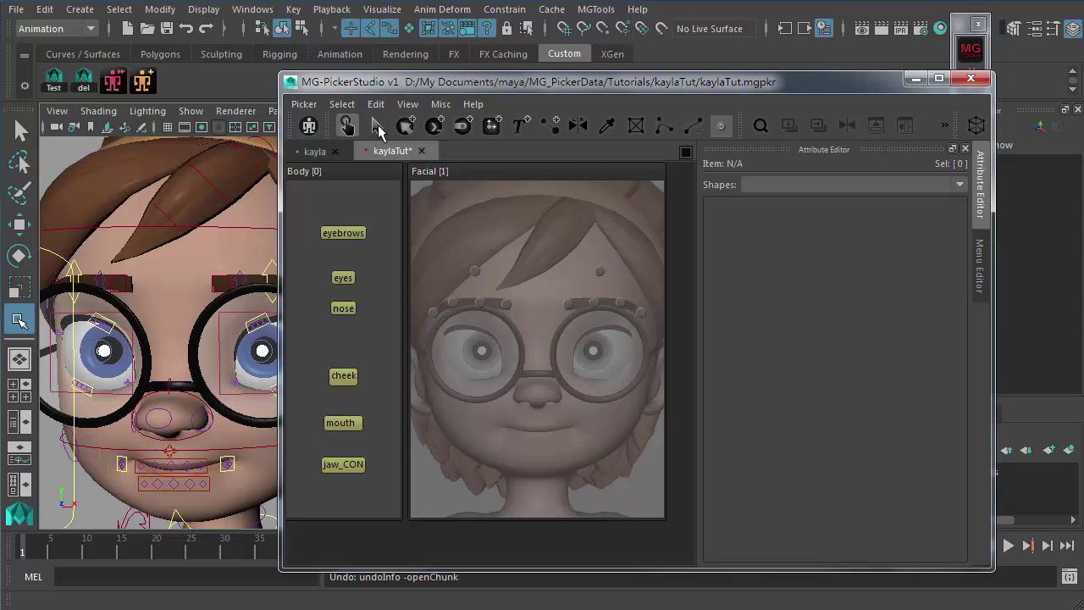
- Return to edit mode and give both inner brow slider handles a crimson fill and the Rectangle shape
{"action": "key", "text": "q"}
{"action": "left_click", "coordinate": [565, 307]}
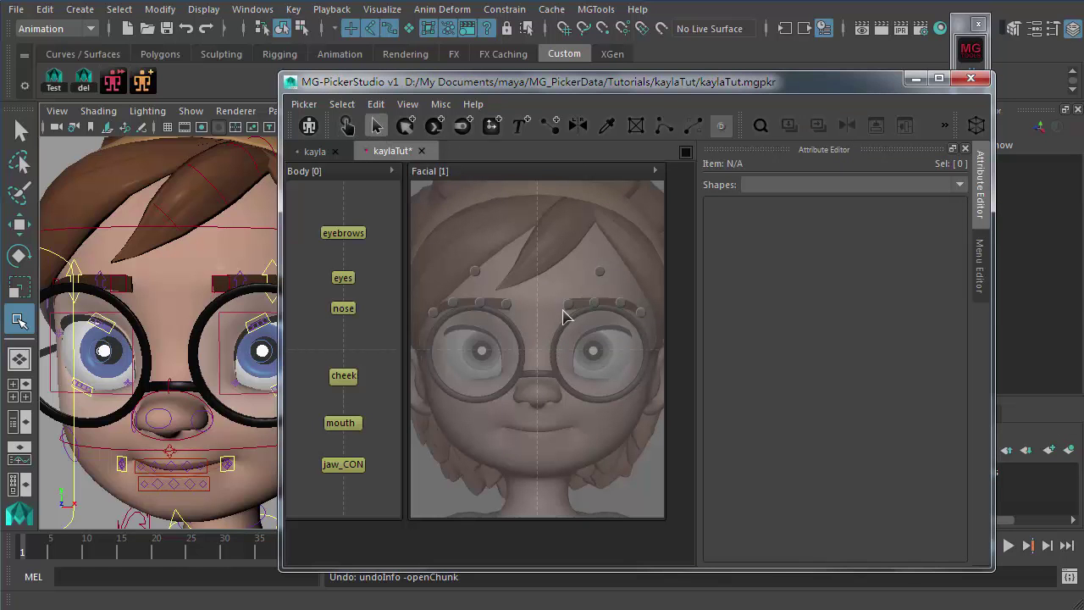
{"action": "left_click", "coordinate": [505, 304], "text": "shift"}
{"action": "left_click", "coordinate": [792, 245]}
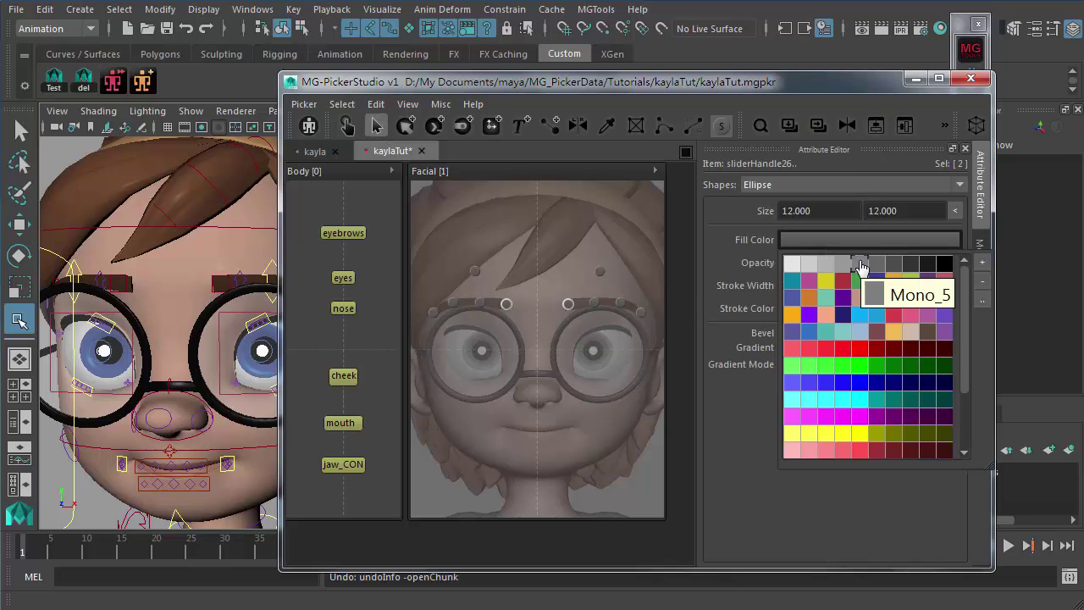
{"action": "left_click", "coordinate": [842, 280]}
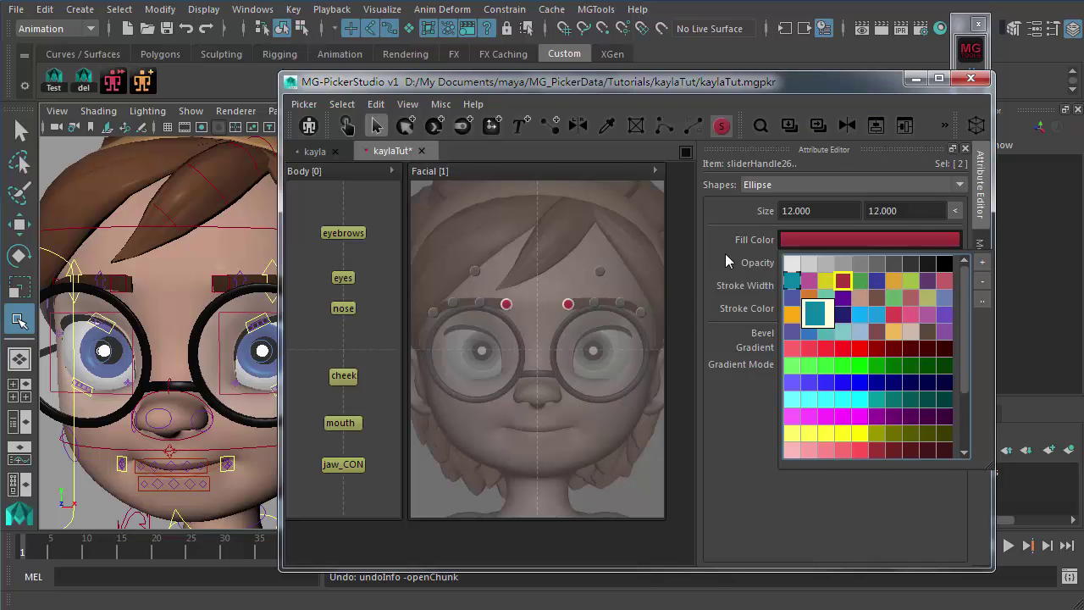
{"action": "left_click", "coordinate": [790, 188]}
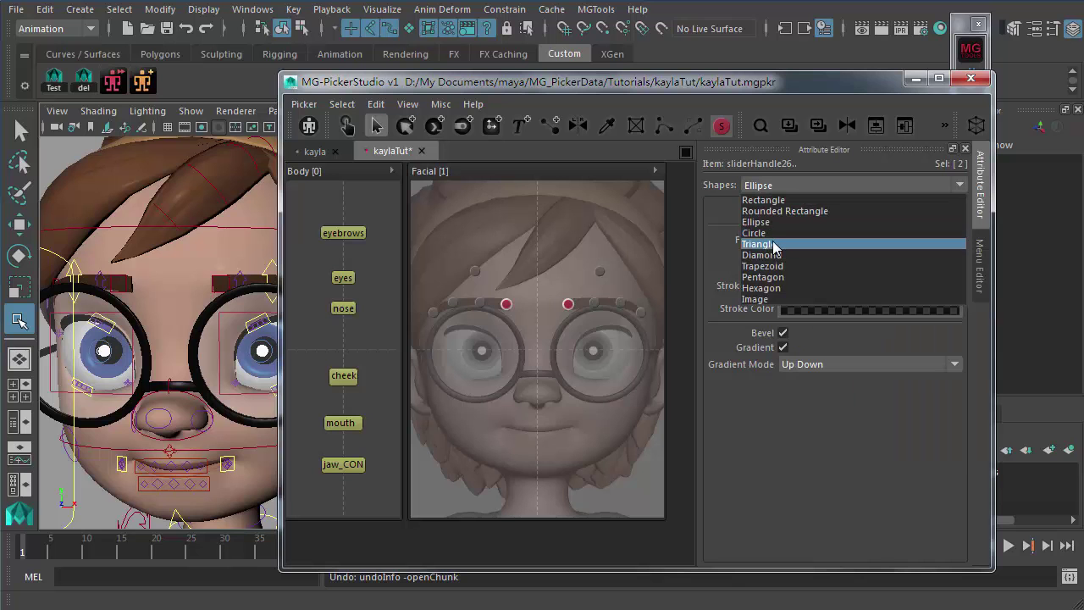
{"action": "left_click", "coordinate": [780, 201]}
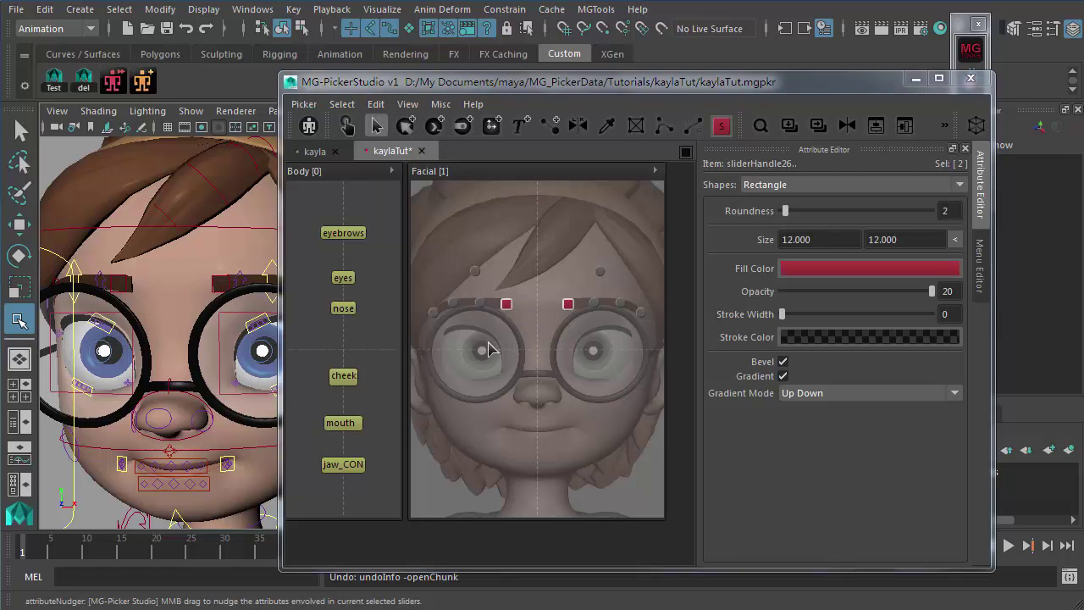
{"action": "left_click", "coordinate": [501, 285]}
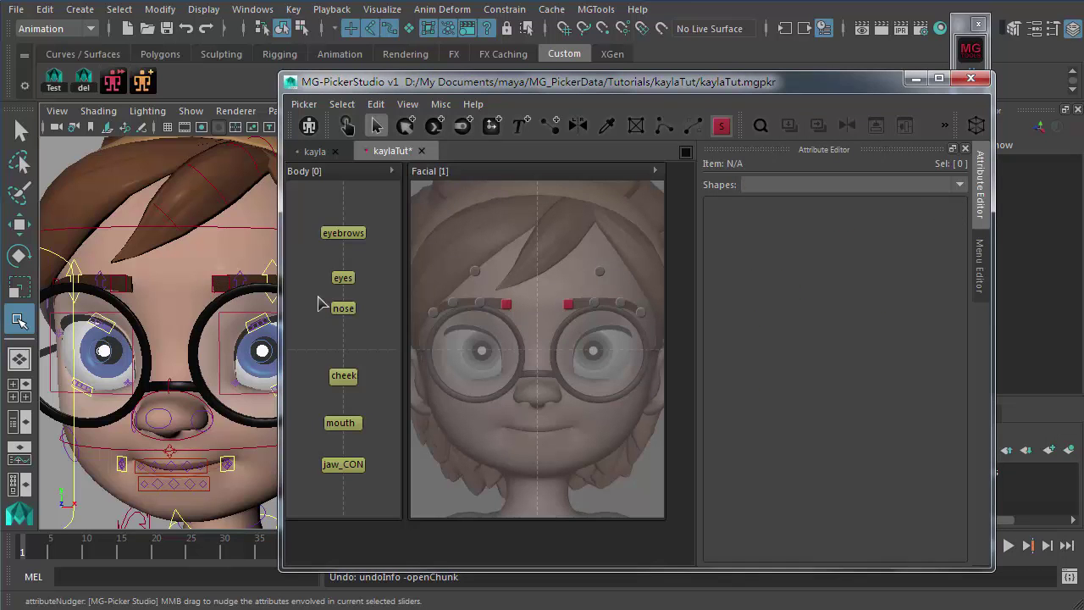
- Check the matching rig controls, and change both mid-brow slider handles to the Diamond shape with a height of 17
{"action": "left_click", "coordinate": [250, 283]}
{"action": "left_click", "coordinate": [104, 281]}
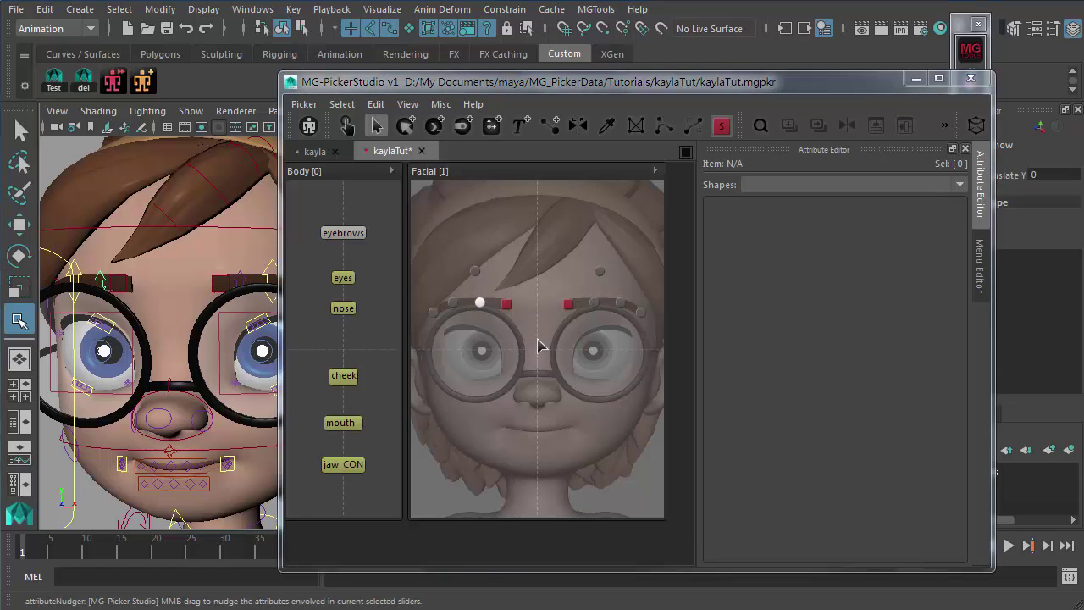
{"action": "left_click", "coordinate": [479, 305]}
{"action": "left_click", "coordinate": [601, 305], "text": "shift"}
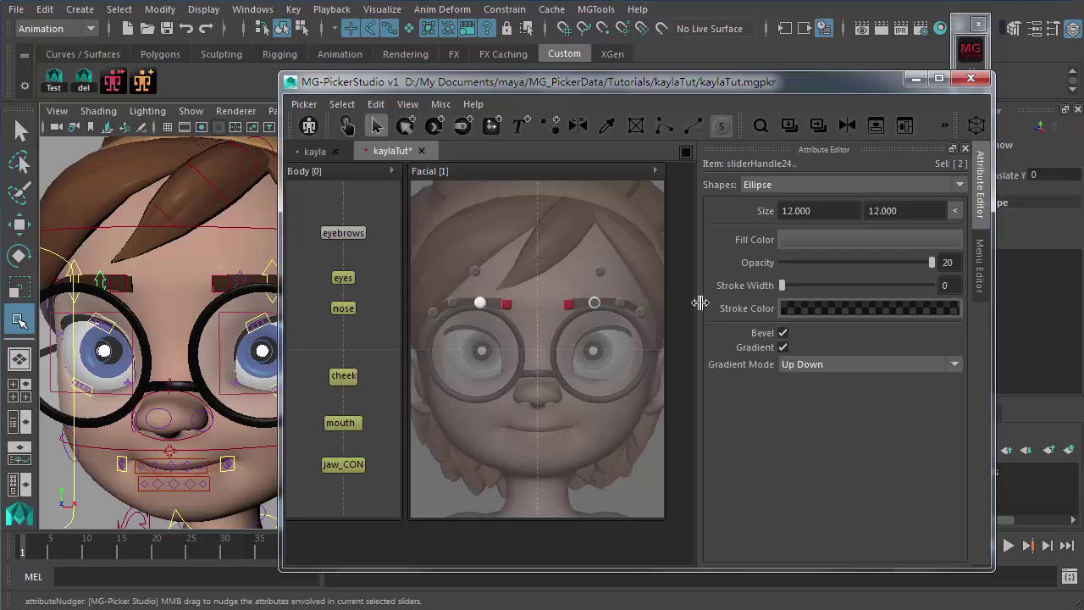
{"action": "left_click", "coordinate": [794, 182]}
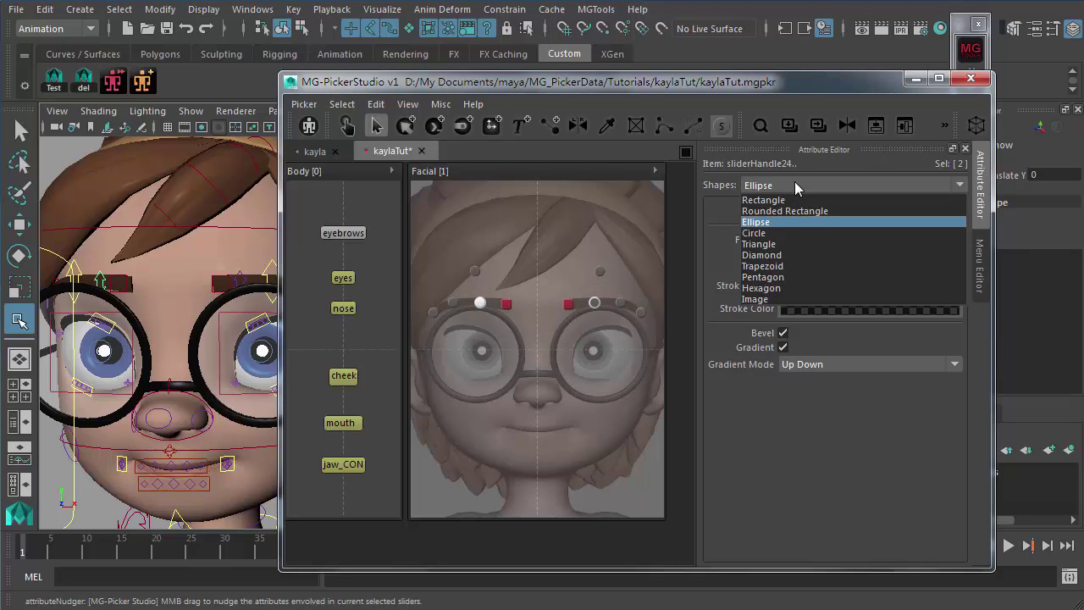
{"action": "left_click", "coordinate": [762, 255]}
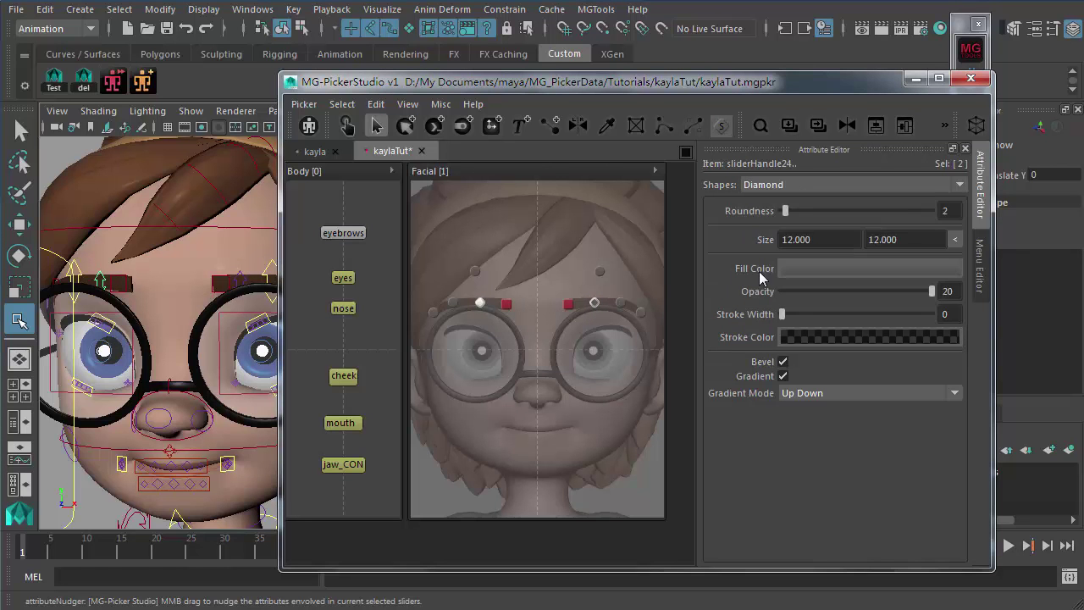
{"action": "left_click", "coordinate": [828, 239]}
{"action": "scroll", "coordinate": [919, 241], "scroll_direction": "up", "scroll_amount": 1}
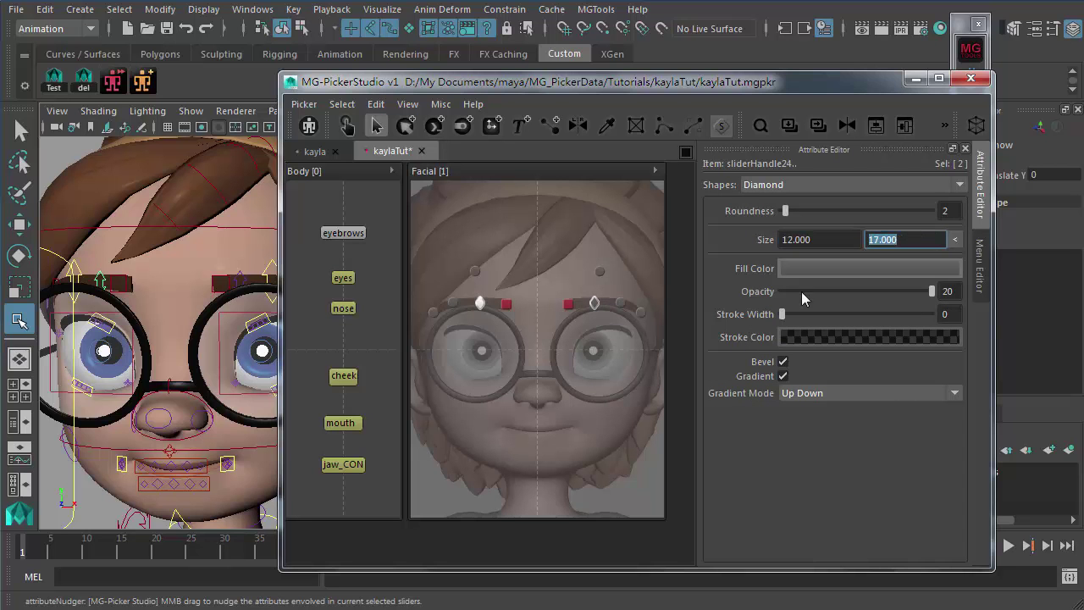
{"action": "left_click", "coordinate": [645, 373]}
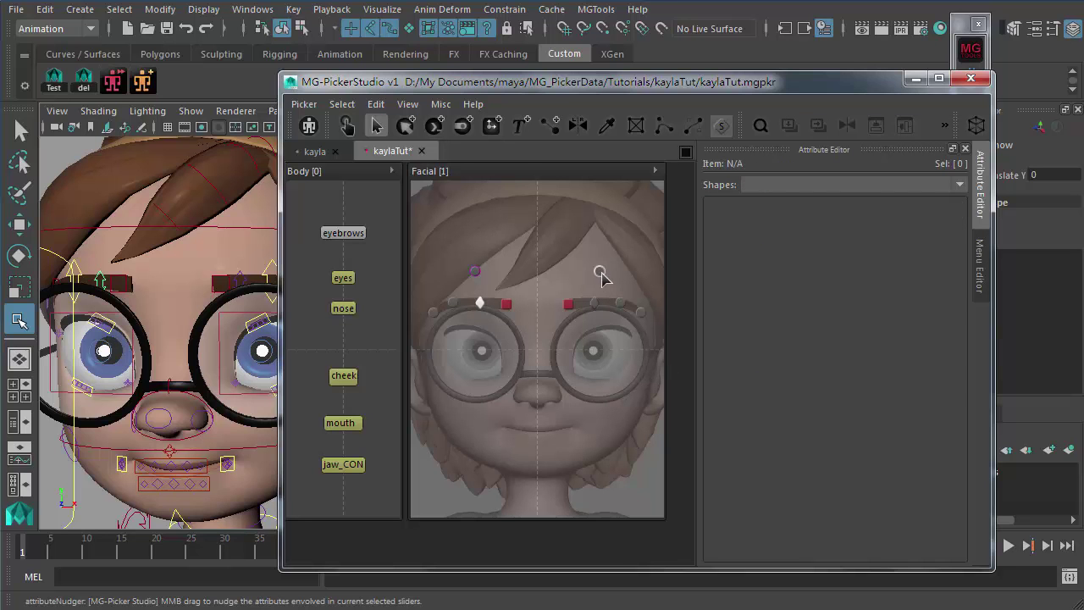
- Change the two slider handles above the eyebrows to the Diamond shape and set their height to 23
{"action": "left_click_drag", "start_coordinate": [603, 279], "coordinate": [457, 271]}
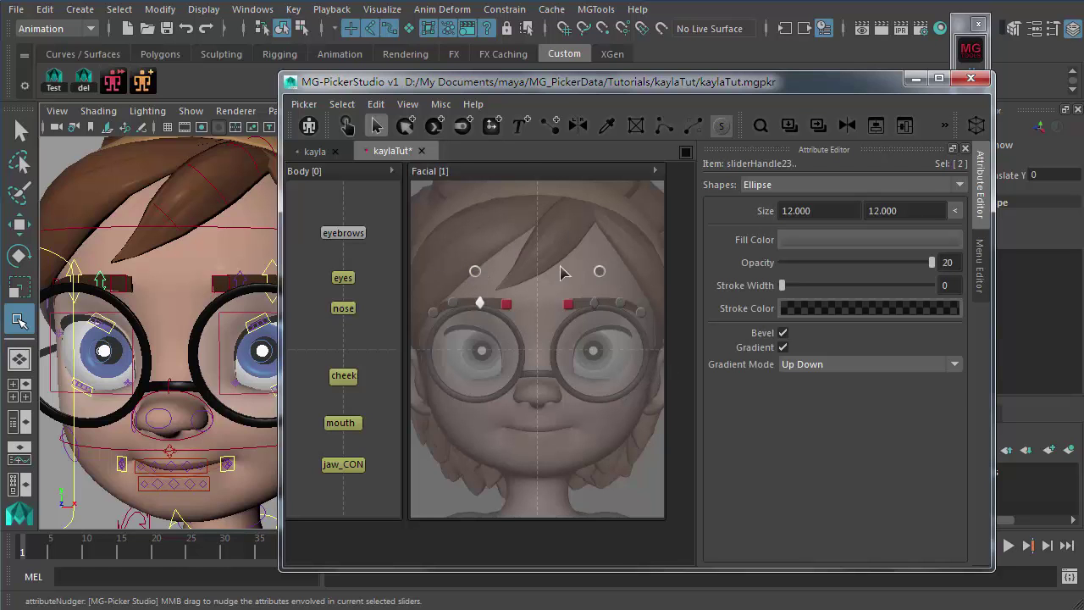
{"action": "left_click", "coordinate": [777, 187]}
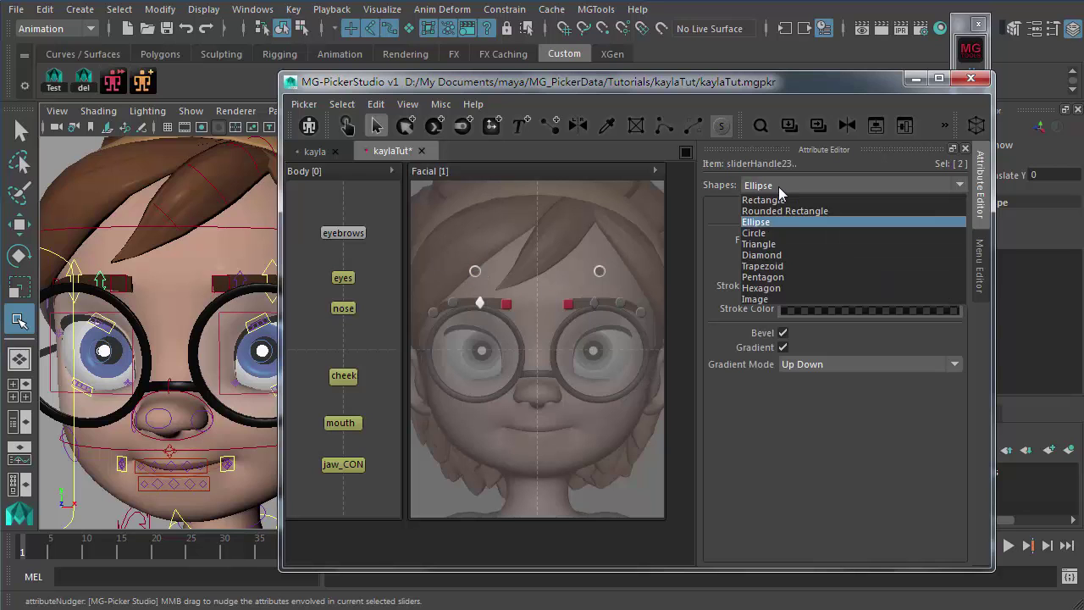
{"action": "left_click", "coordinate": [782, 254]}
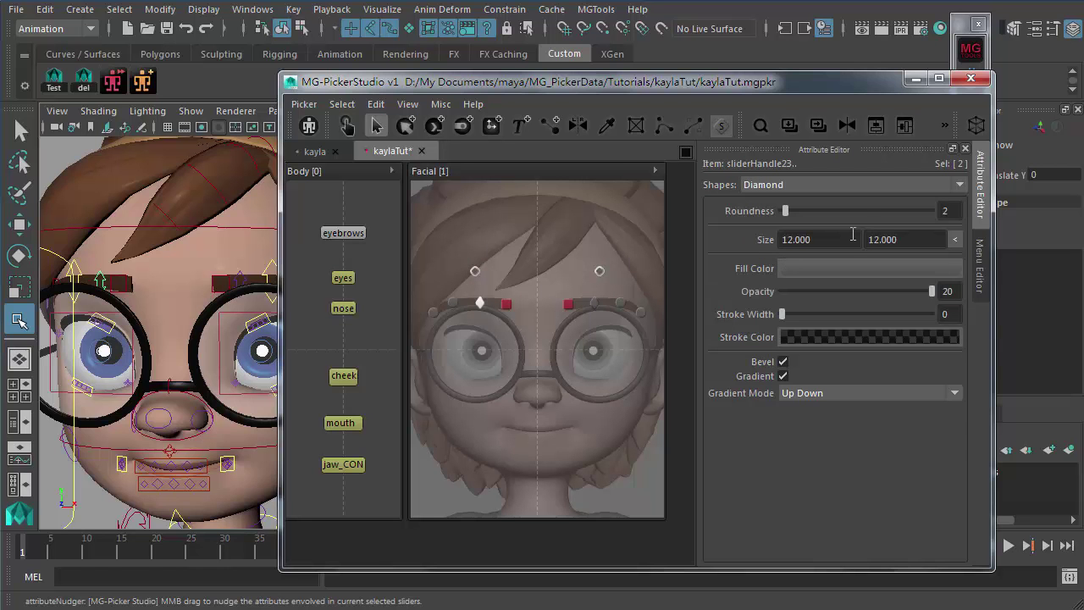
{"action": "left_click", "coordinate": [910, 238]}
{"action": "key", "text": "ctrl+a"}
{"action": "type", "text": "23"}
{"action": "key", "text": "Return"}
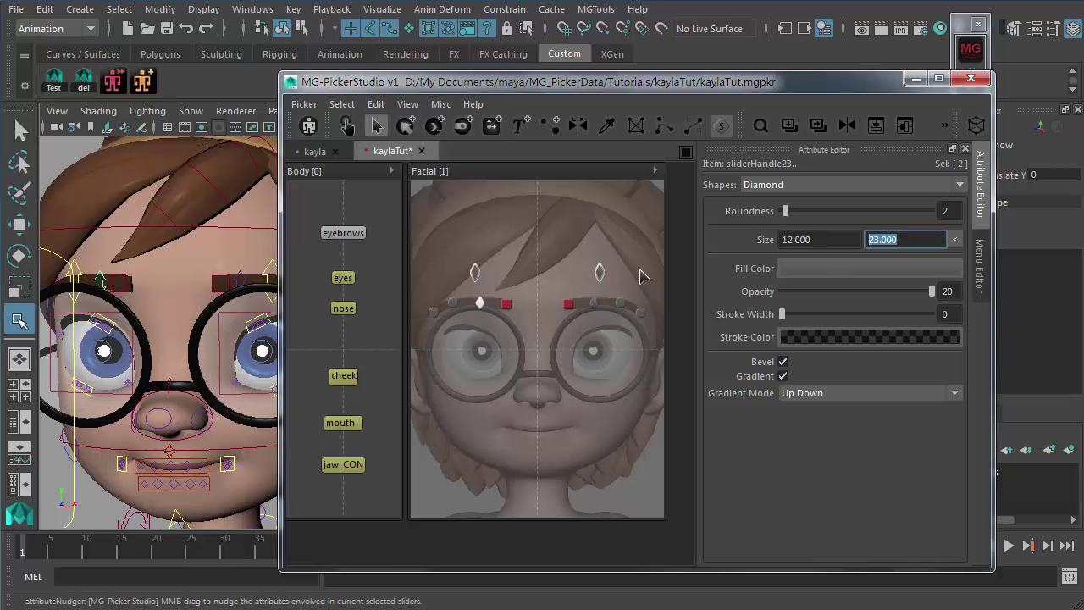
- Fill the two diamond handles above the eyebrows with yellow
{"action": "left_click", "coordinate": [598, 273]}
{"action": "left_click", "coordinate": [475, 272], "text": "shift"}
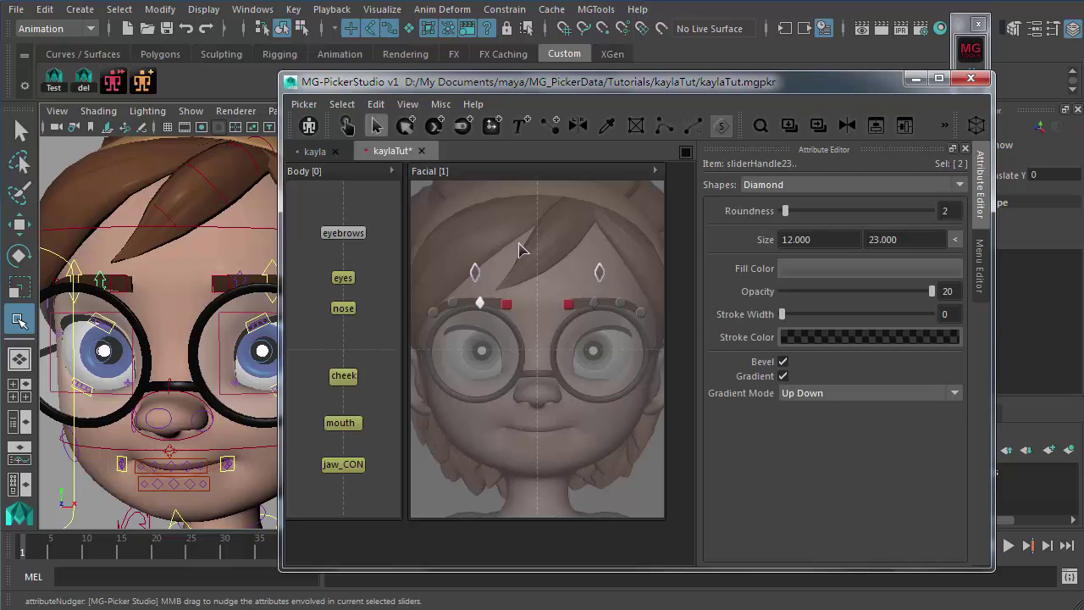
{"action": "left_click", "coordinate": [847, 268]}
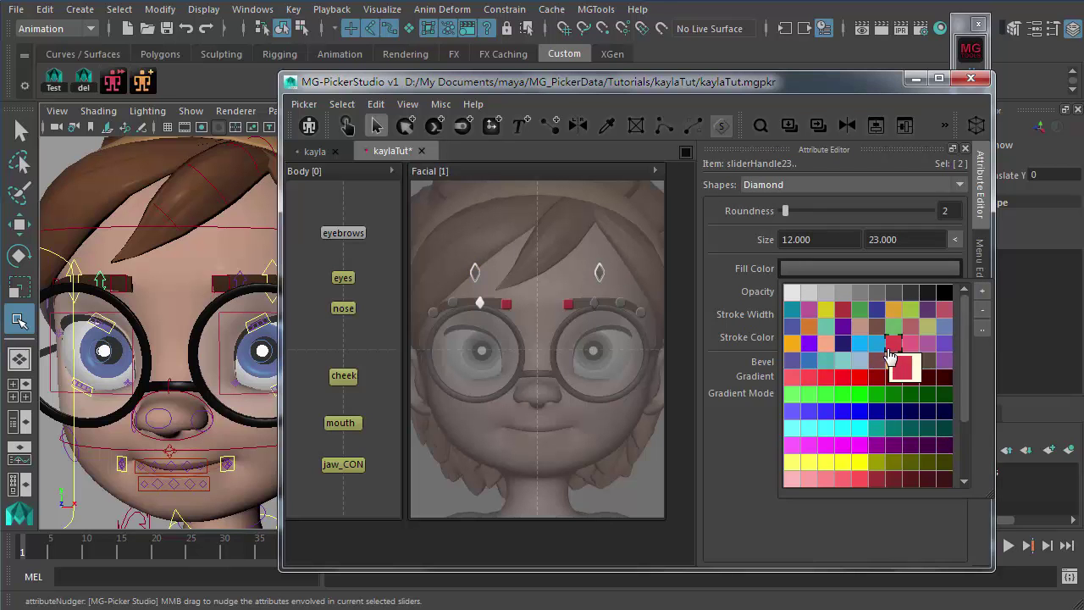
{"action": "left_click", "coordinate": [828, 311]}
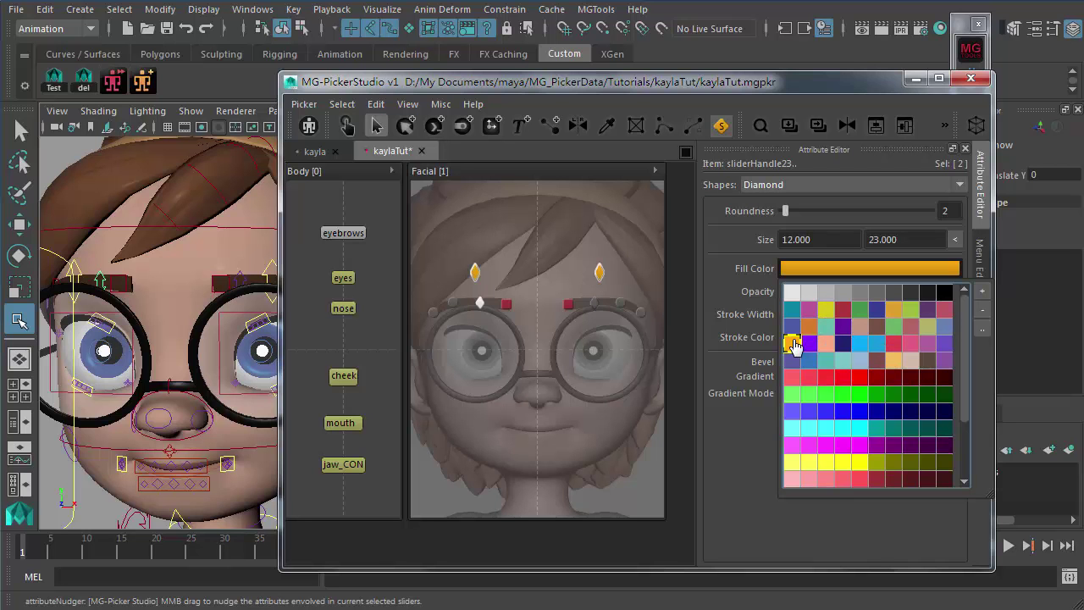
{"action": "left_click", "coordinate": [637, 254]}
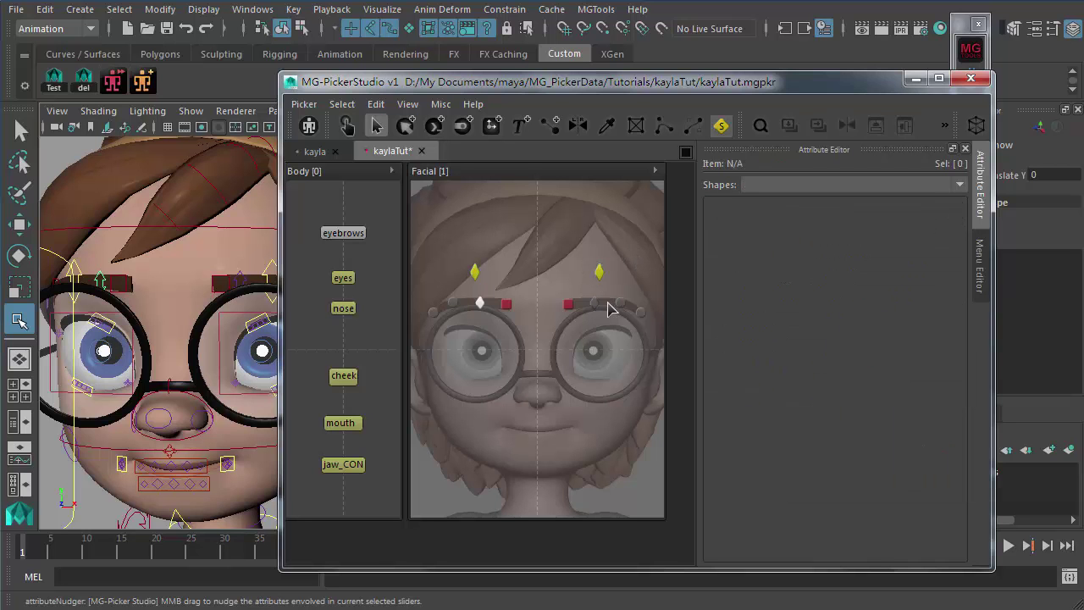
- Fill both mid-brow diamond handles with purple
{"action": "left_click", "coordinate": [596, 305]}
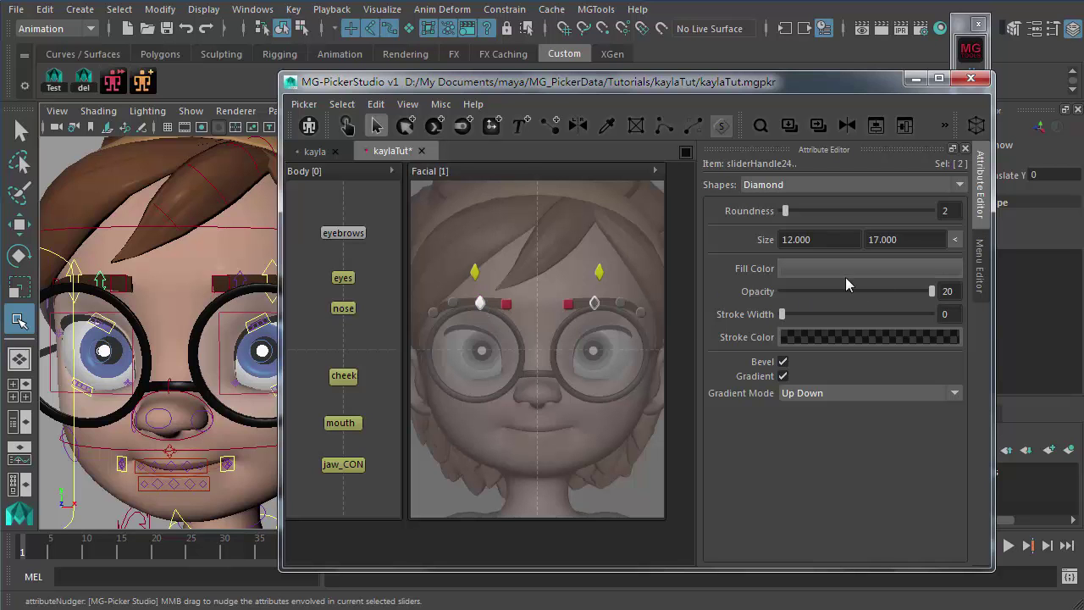
{"action": "left_click", "coordinate": [877, 269]}
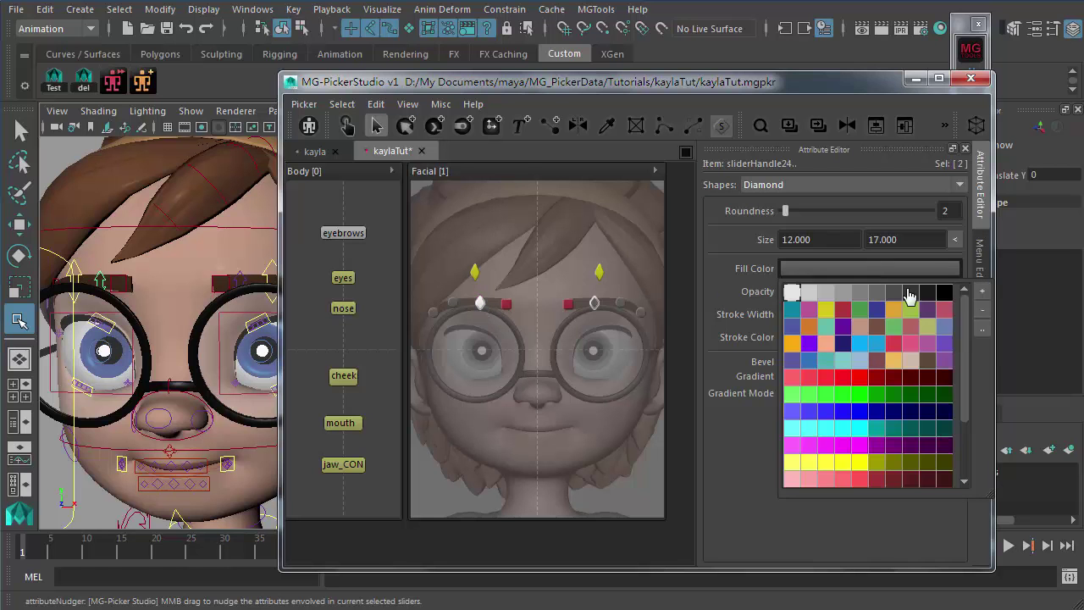
{"action": "left_click", "coordinate": [945, 363]}
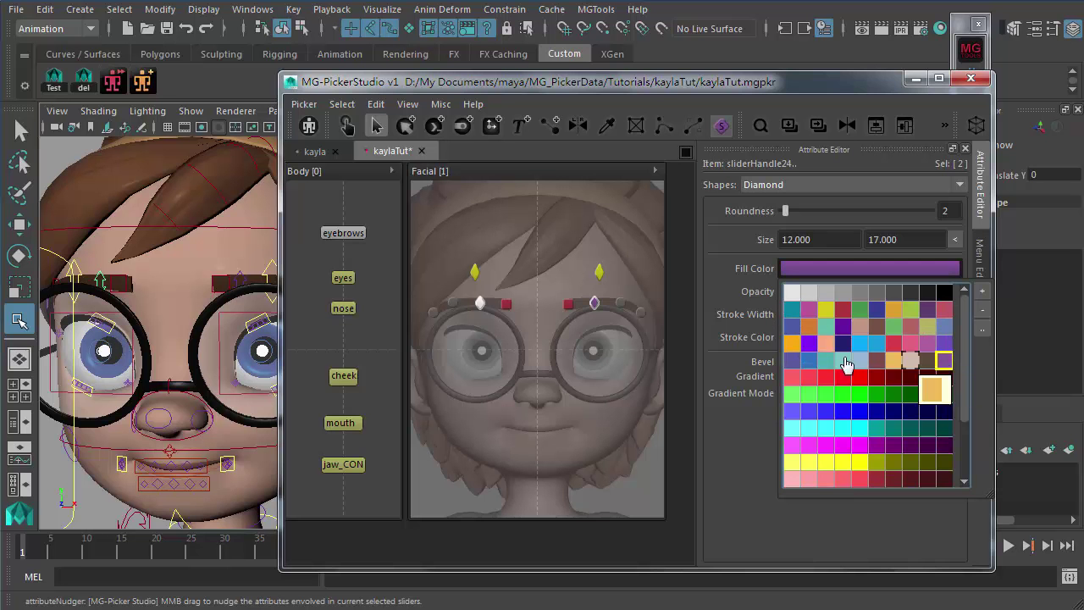
{"action": "left_click", "coordinate": [581, 387]}
- Change both brow peak slider handles to the Rectangle shape, comparing them with the rig's brow controls
{"action": "middle_click_drag", "start_coordinate": [246, 300], "coordinate": [189, 288], "text": "alt"}
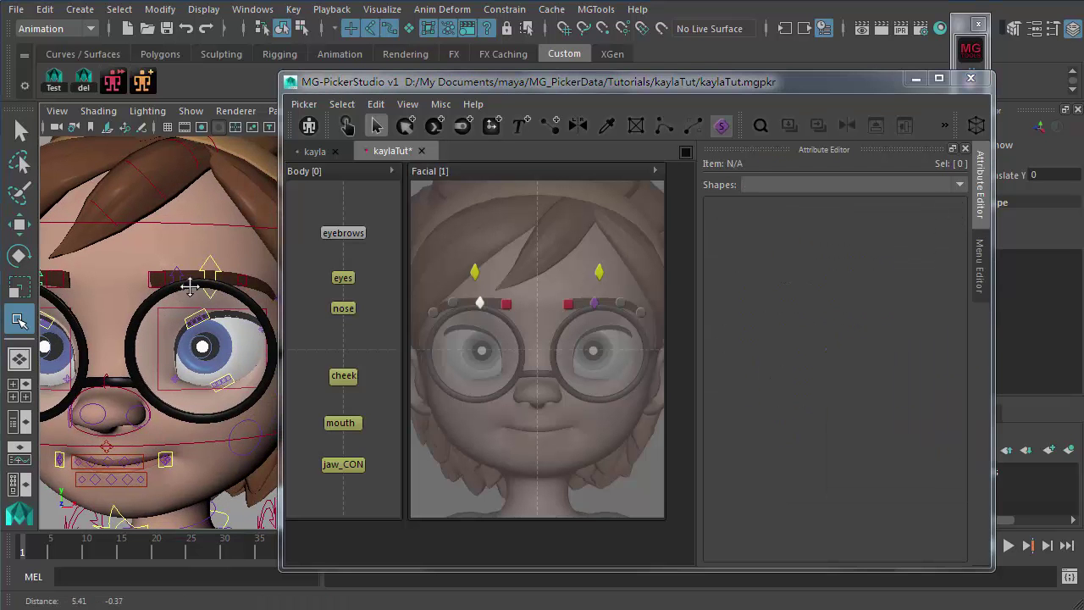
{"action": "left_click", "coordinate": [628, 305]}
{"action": "left_click", "coordinate": [457, 307], "text": "shift"}
{"action": "left_click", "coordinate": [778, 185]}
{"action": "left_click", "coordinate": [779, 197]}
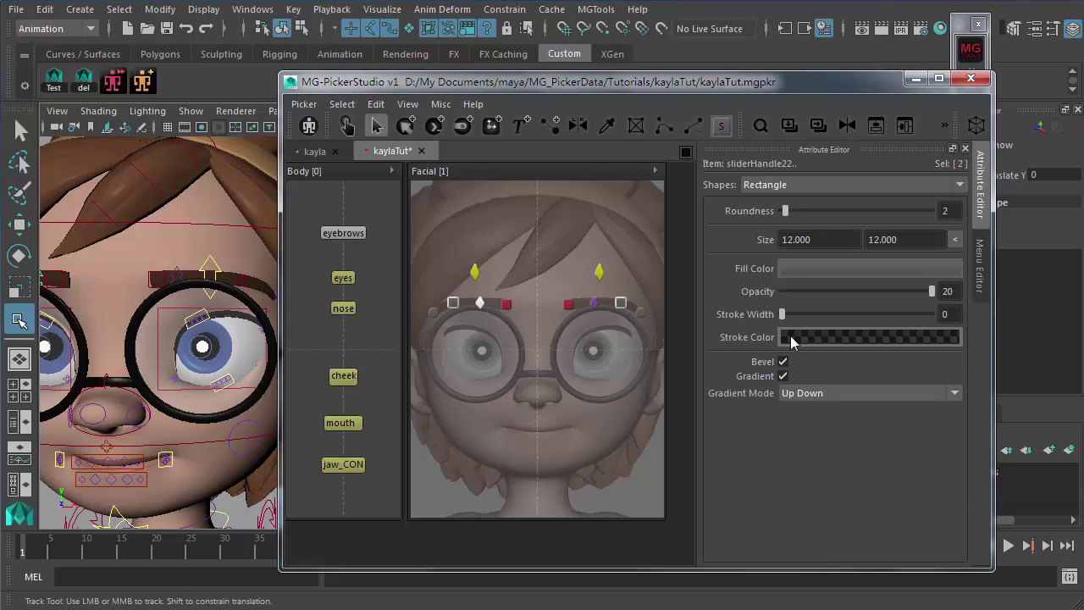
{"action": "left_click", "coordinate": [825, 269]}
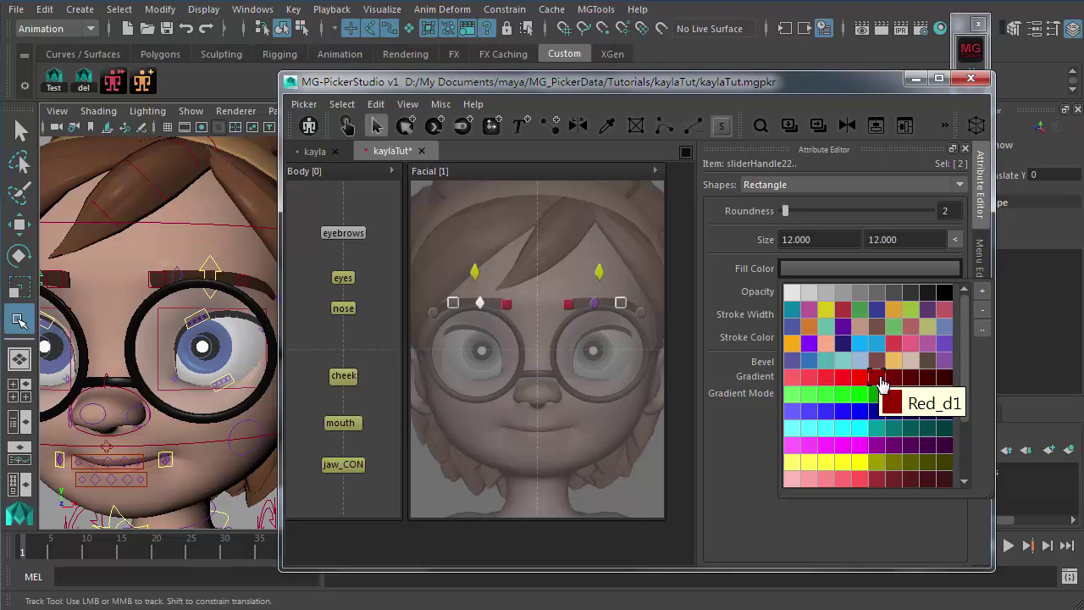
{"action": "left_click", "coordinate": [572, 315]}
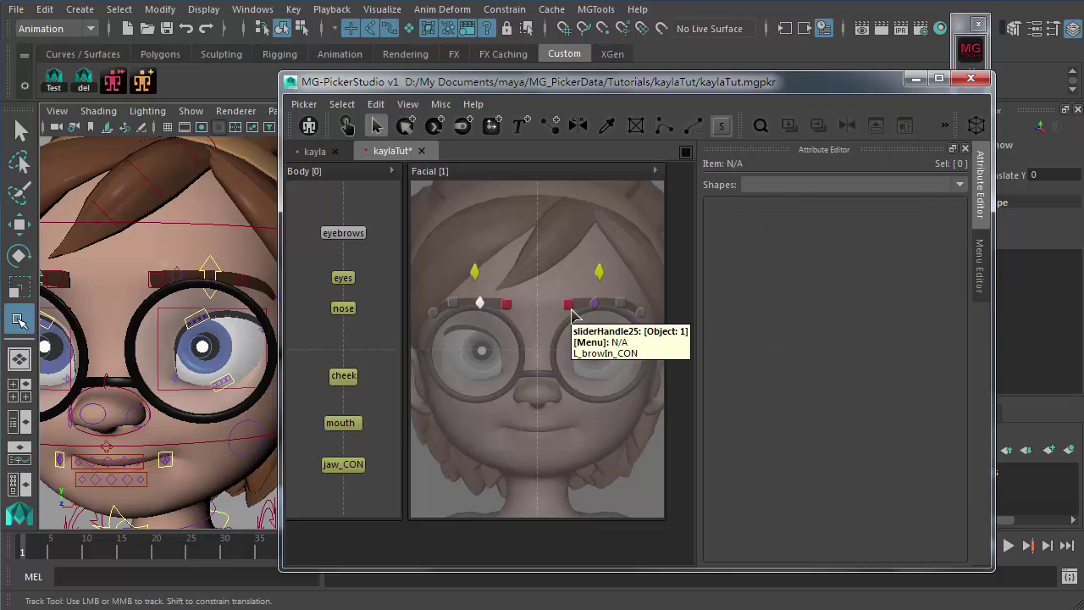
- Copy all color properties from the character's left inner brow handle onto both brow peak handles with the eyedropper tool
{"action": "left_click", "coordinate": [606, 129]}
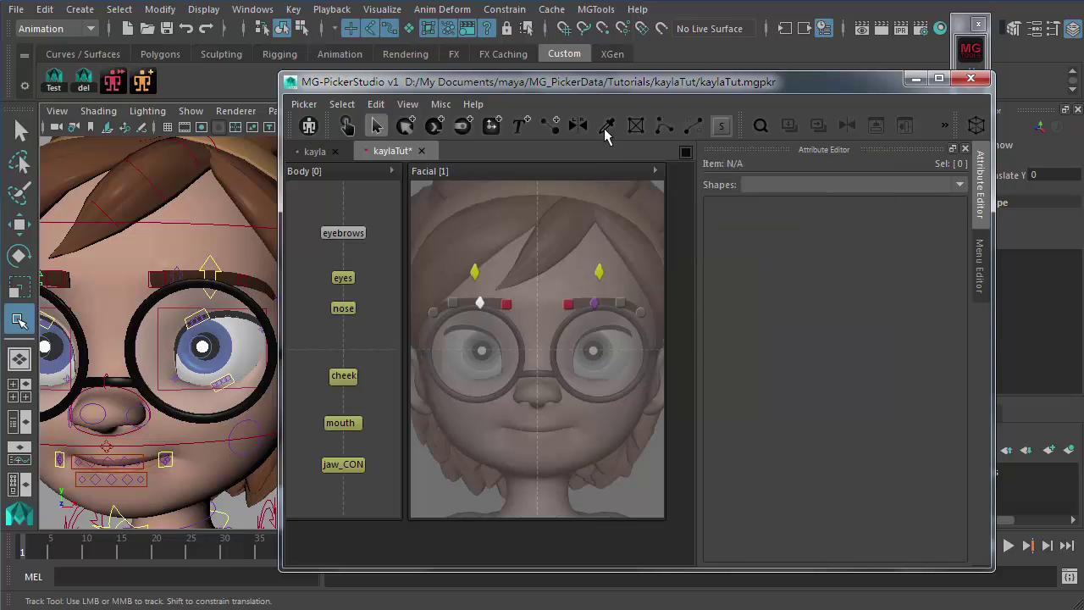
{"action": "left_click", "coordinate": [568, 306]}
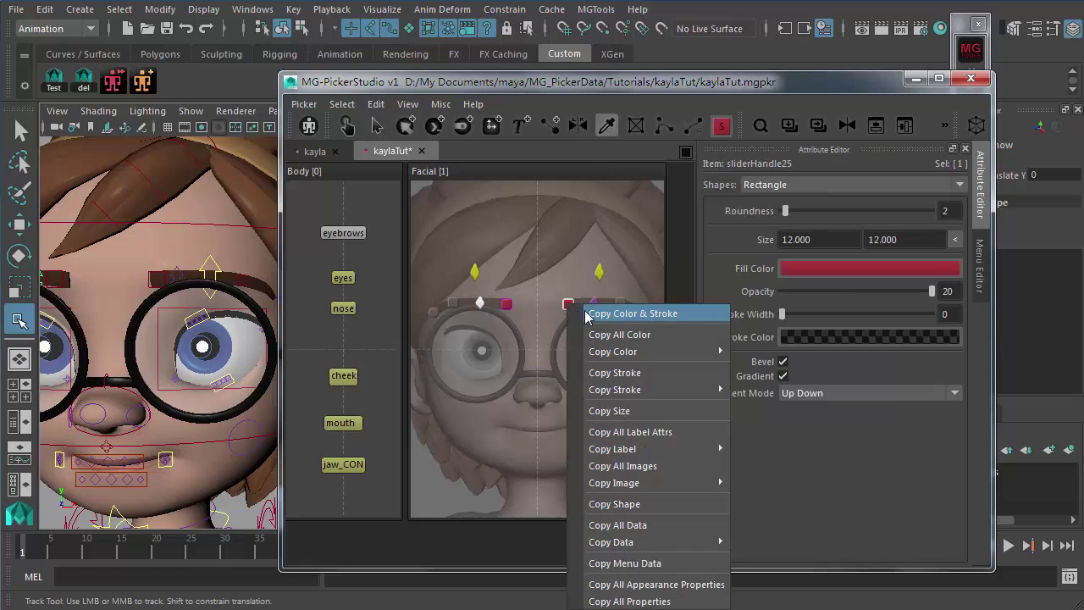
{"action": "left_click", "coordinate": [644, 337]}
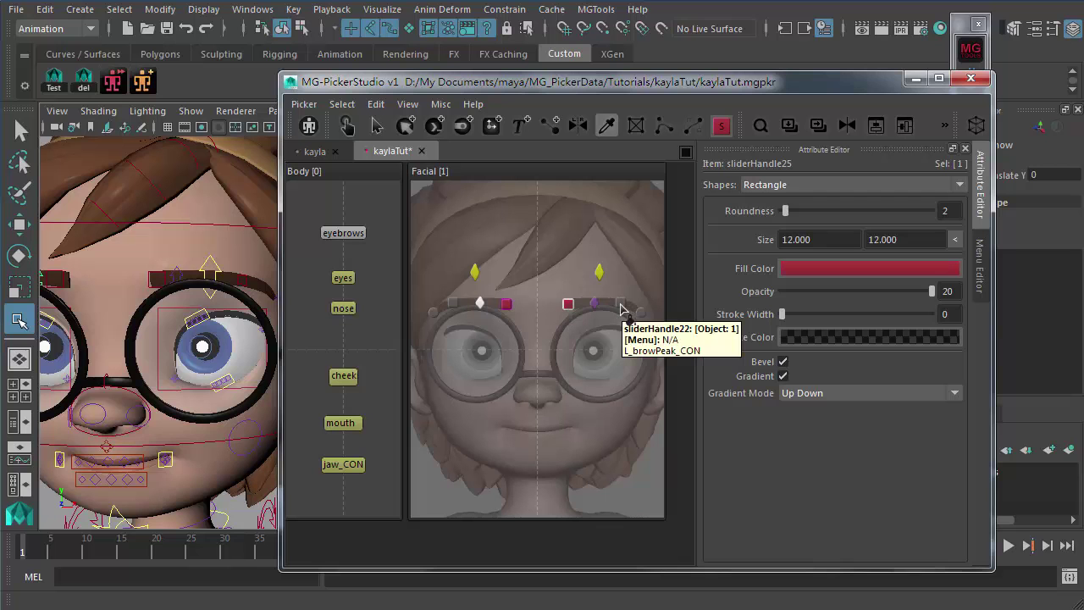
{"action": "left_click", "coordinate": [620, 307]}
{"action": "left_click", "coordinate": [457, 309]}
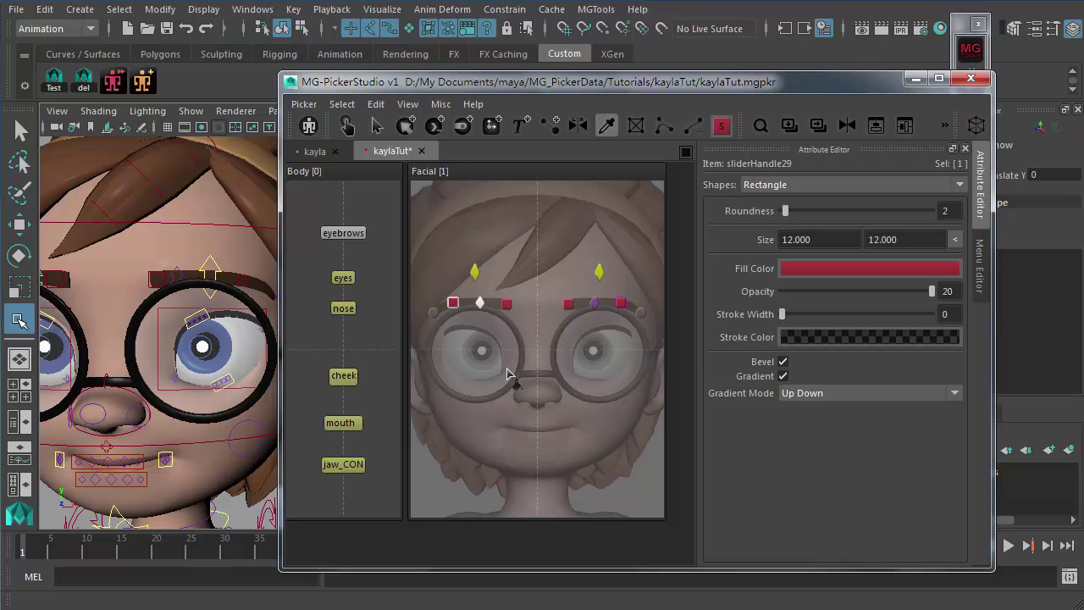
{"action": "left_click", "coordinate": [593, 363]}
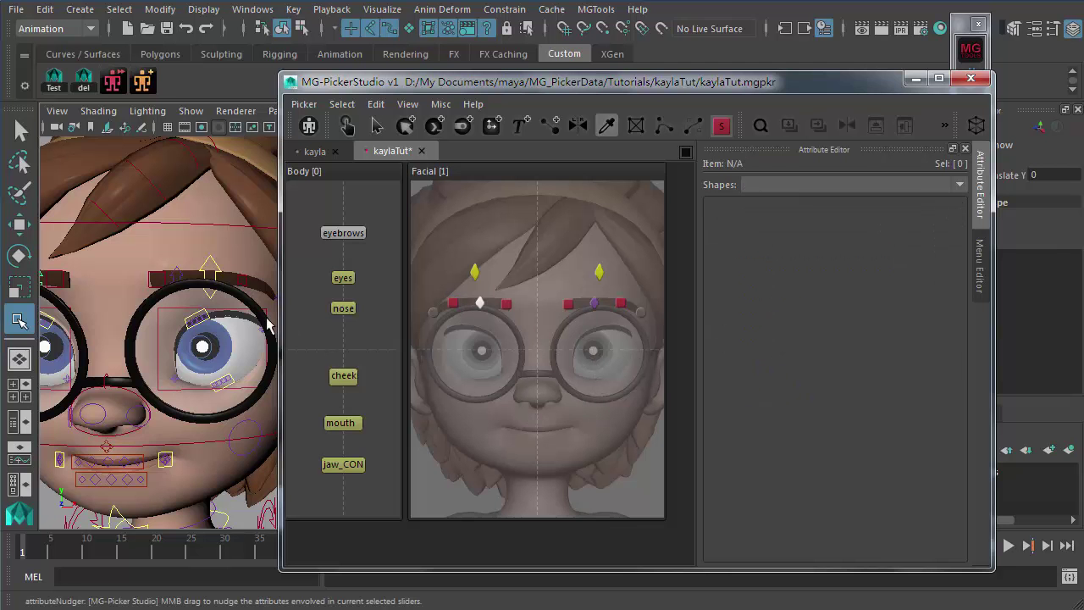
{"action": "left_click_drag", "start_coordinate": [254, 307], "coordinate": [219, 302], "text": "alt"}
{"action": "scroll", "coordinate": [219, 302], "scroll_direction": "up", "scroll_amount": 4}
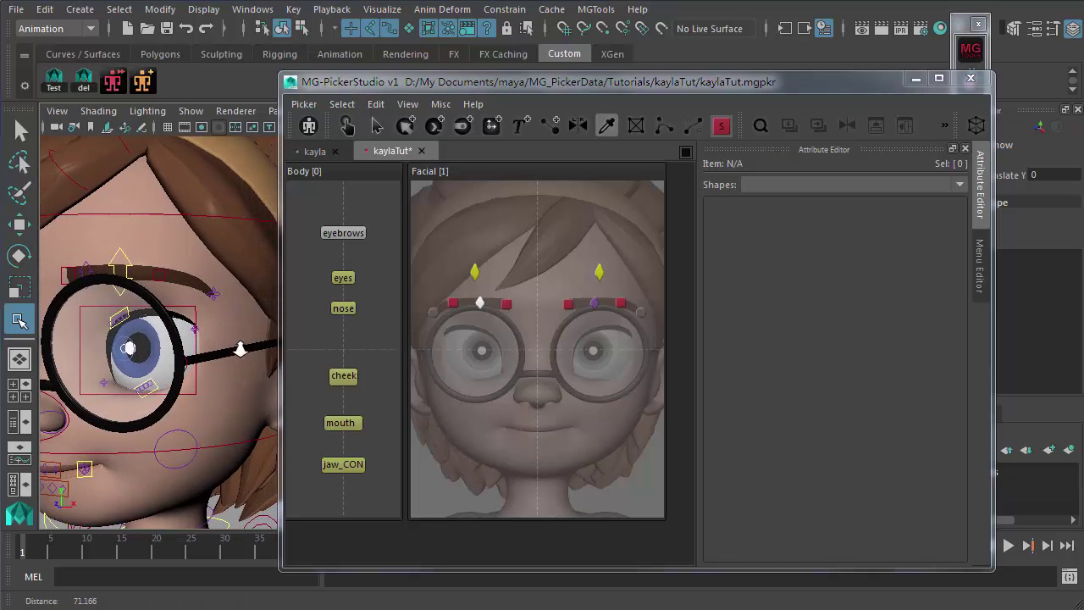
{"action": "left_click", "coordinate": [597, 373]}
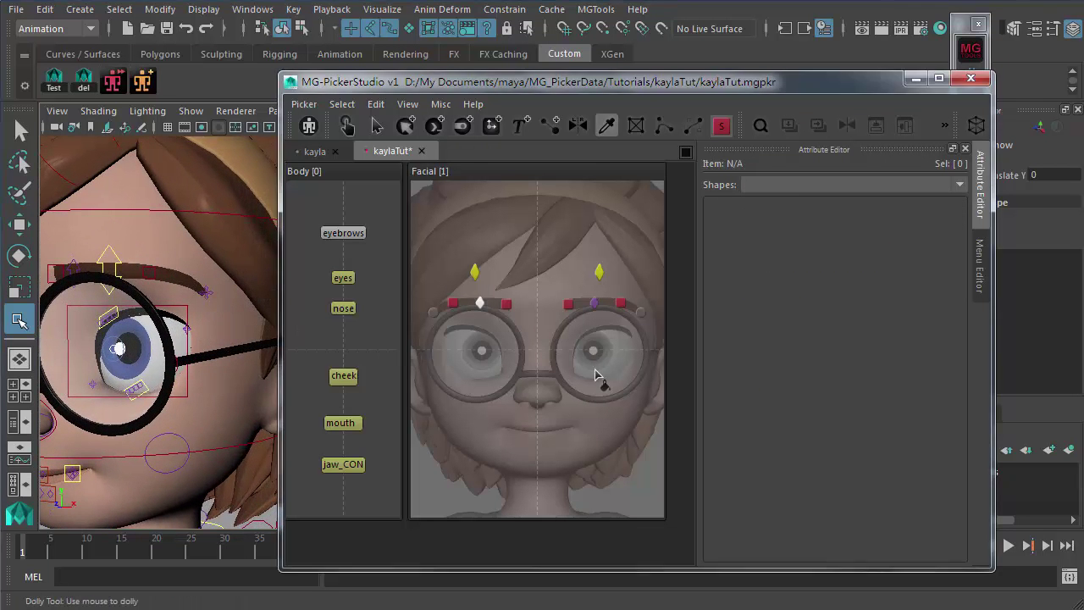
{"action": "left_click", "coordinate": [640, 314]}
{"action": "left_click", "coordinate": [433, 312], "text": "shift"}
{"action": "left_click", "coordinate": [812, 185]}
{"action": "left_click", "coordinate": [569, 350]}
- Copy color and stroke from the character's left mid-brow diamond handle onto both outer eyebrow handles with the eyedropper tool
{"action": "left_click", "coordinate": [608, 126]}
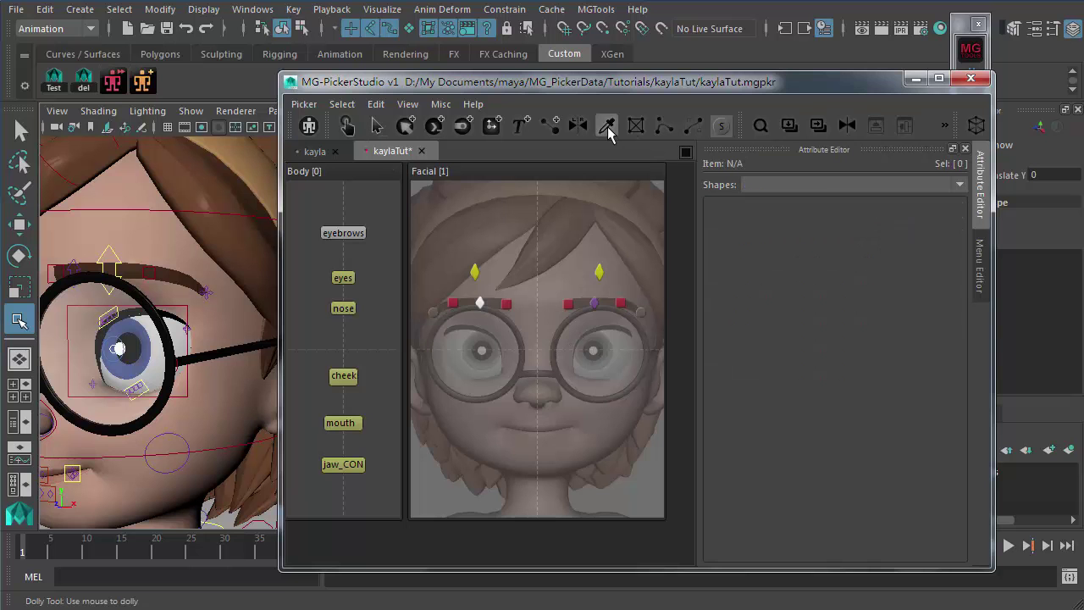
{"action": "right_click", "coordinate": [595, 307]}
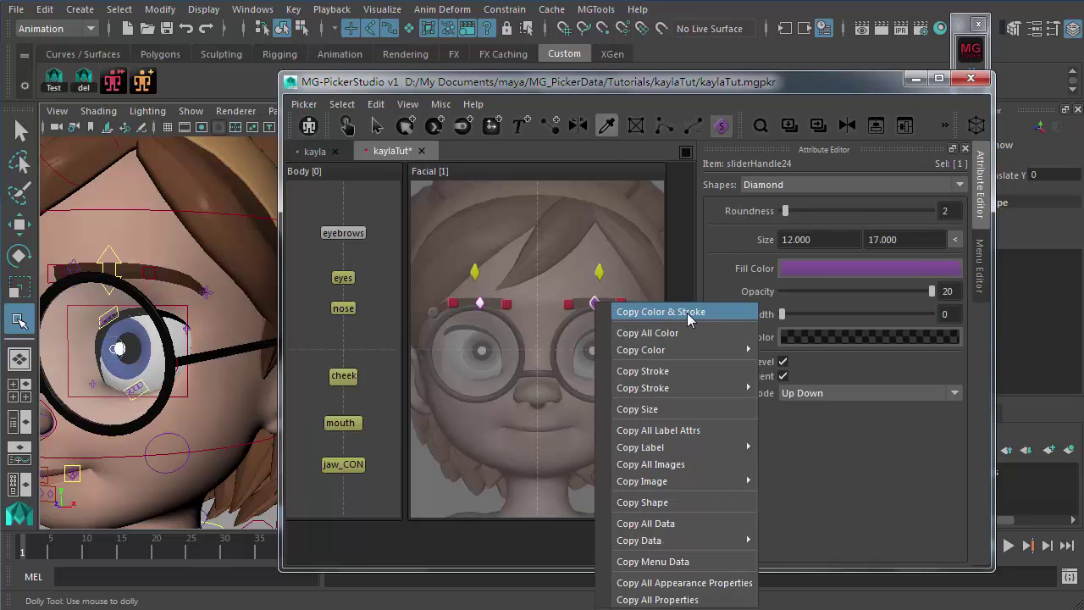
{"action": "left_click", "coordinate": [661, 312]}
{"action": "left_click", "coordinate": [641, 312]}
{"action": "left_click", "coordinate": [432, 312]}
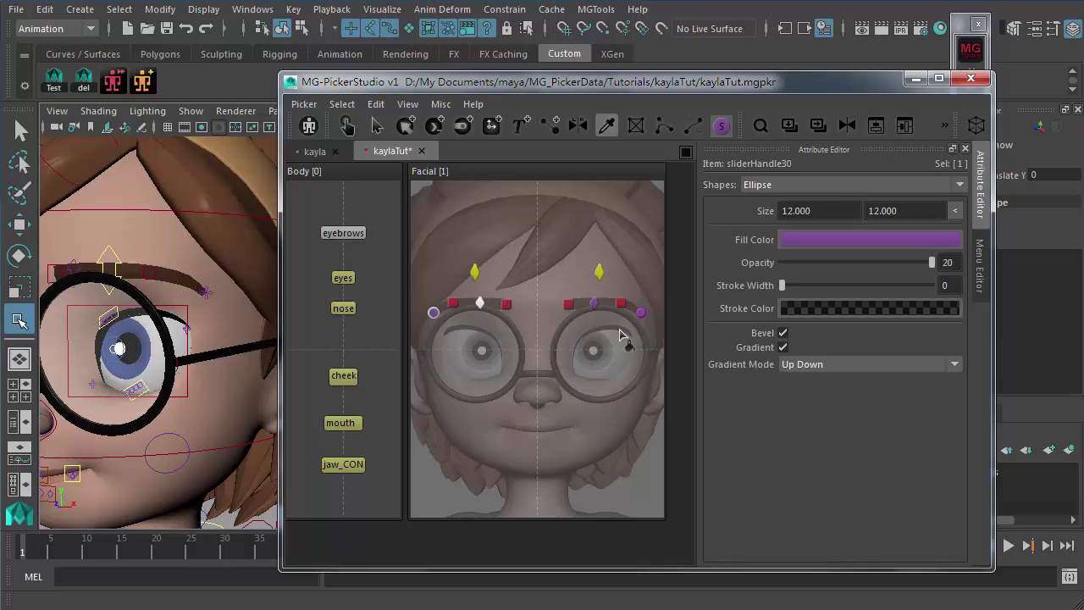
- Copy the Diamond shape from the character's left mid-brow handle onto both outer eyebrow handles
{"action": "right_click", "coordinate": [573, 304]}
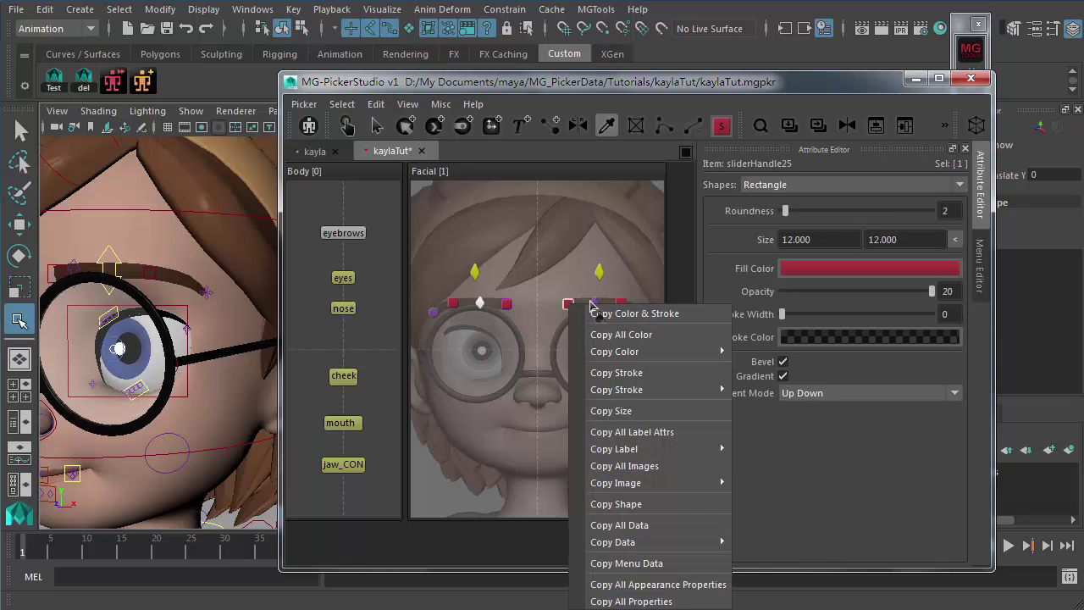
{"action": "right_click", "coordinate": [595, 303]}
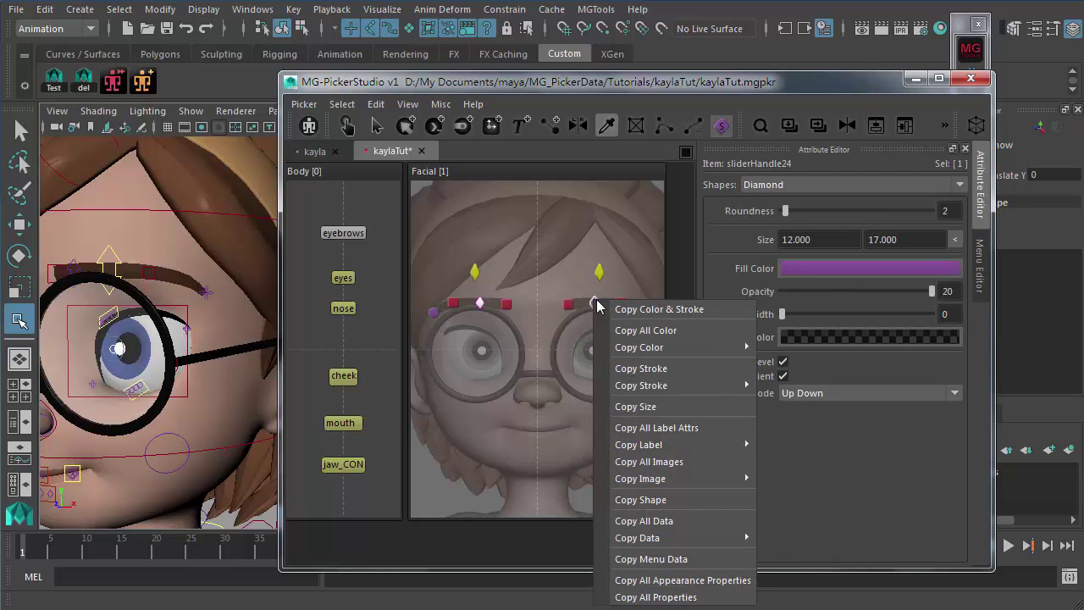
{"action": "left_click", "coordinate": [673, 518]}
{"action": "left_click", "coordinate": [641, 313]}
{"action": "left_click", "coordinate": [432, 315]}
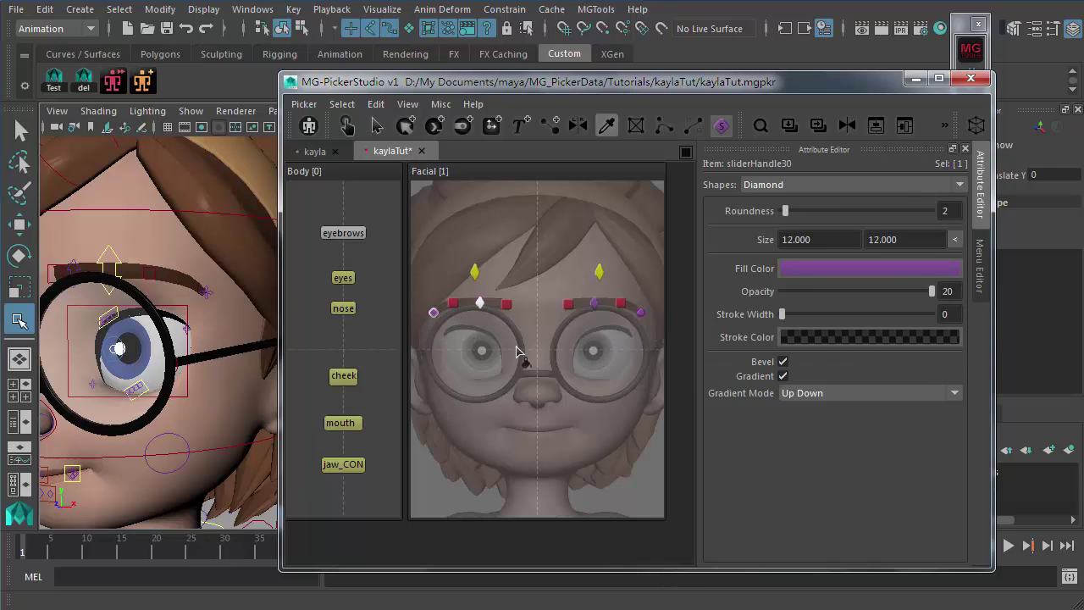
- Adjust the size of both outer eyebrow diamond handles together
{"action": "right_click", "coordinate": [595, 304]}
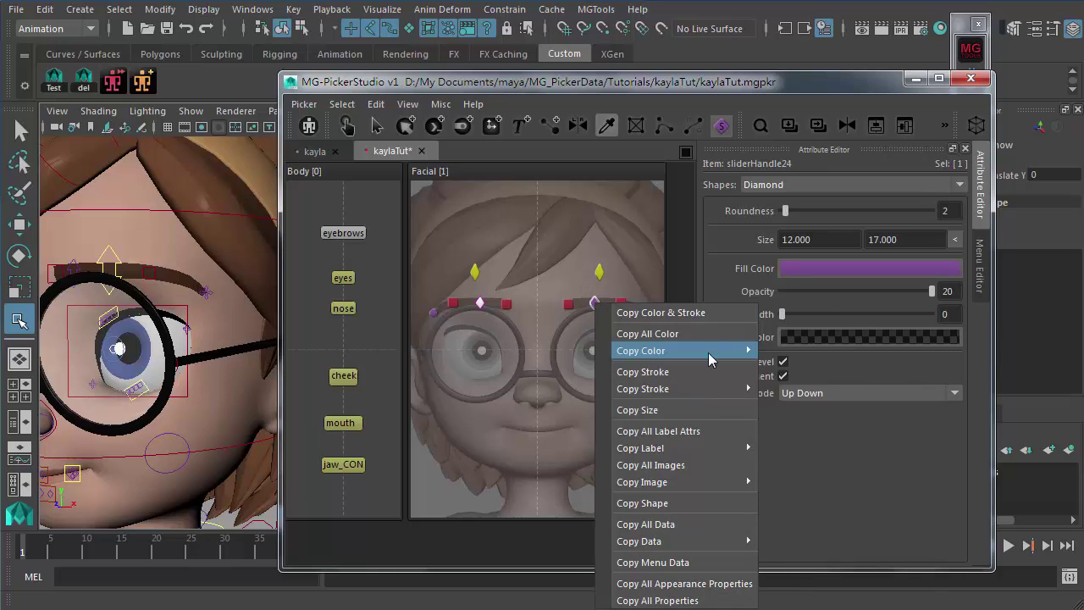
{"action": "left_click", "coordinate": [377, 127]}
{"action": "left_click", "coordinate": [520, 206]}
{"action": "left_click", "coordinate": [641, 314]}
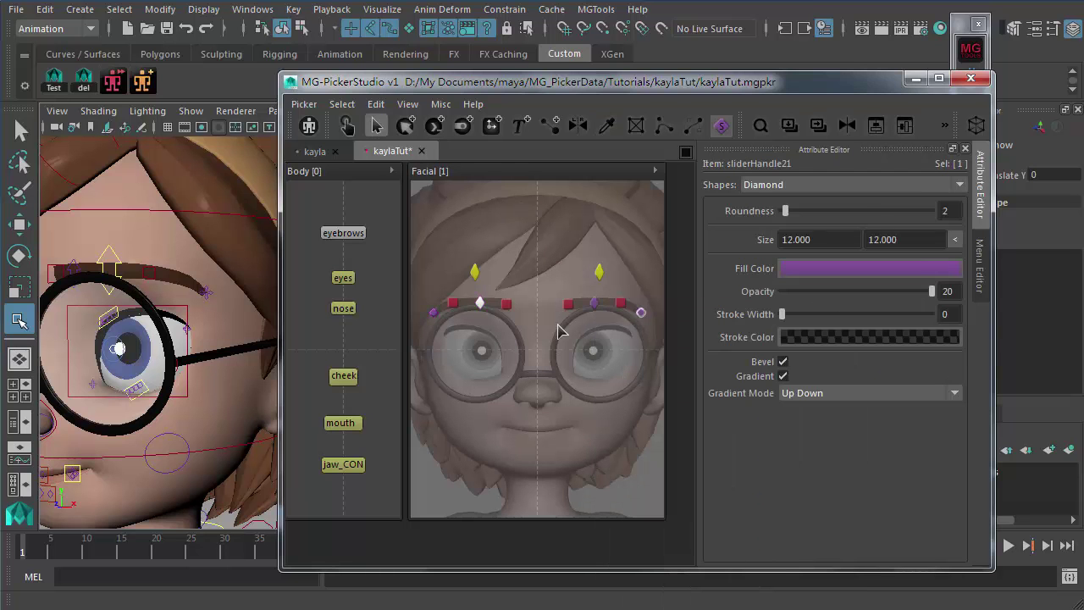
{"action": "left_click", "coordinate": [433, 314], "text": "shift"}
{"action": "scroll", "coordinate": [929, 236], "scroll_direction": "up", "scroll_amount": 2}
{"action": "left_click", "coordinate": [604, 403]}
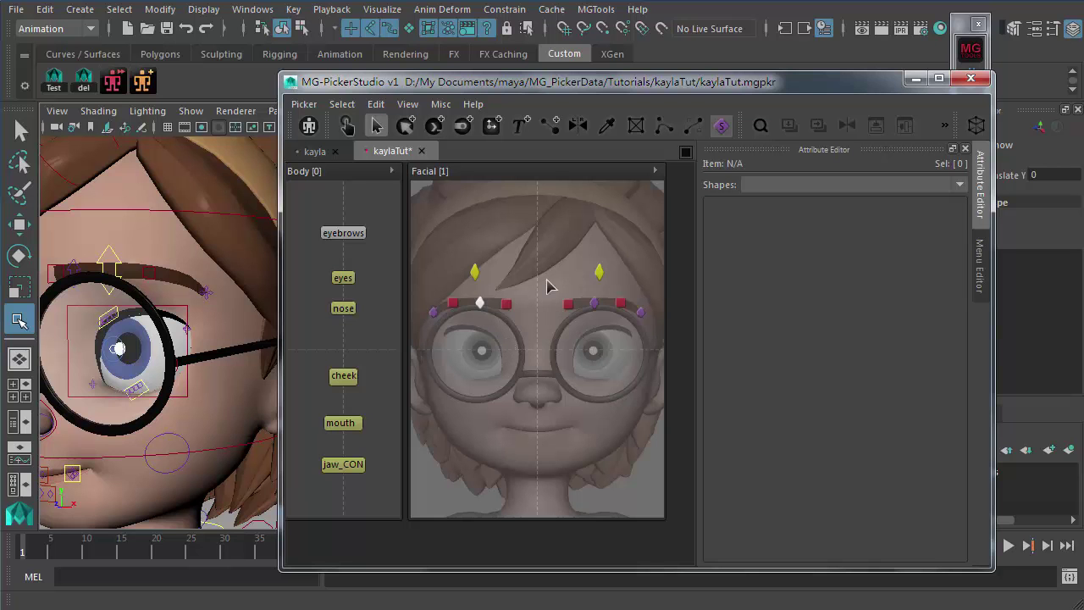
- Link the slider handles along each eyebrow in sequence, from the outer diamond through the peak and mid-brow to the inner handle
{"action": "left_click", "coordinate": [549, 126]}
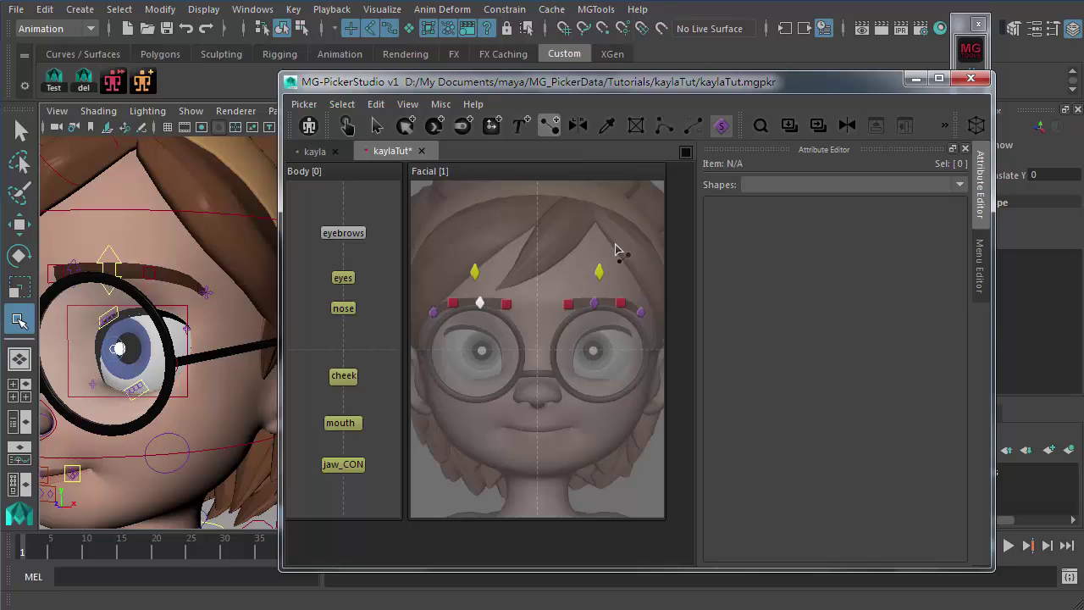
{"action": "left_click", "coordinate": [642, 313]}
{"action": "left_click", "coordinate": [627, 310]}
{"action": "left_click", "coordinate": [620, 303]}
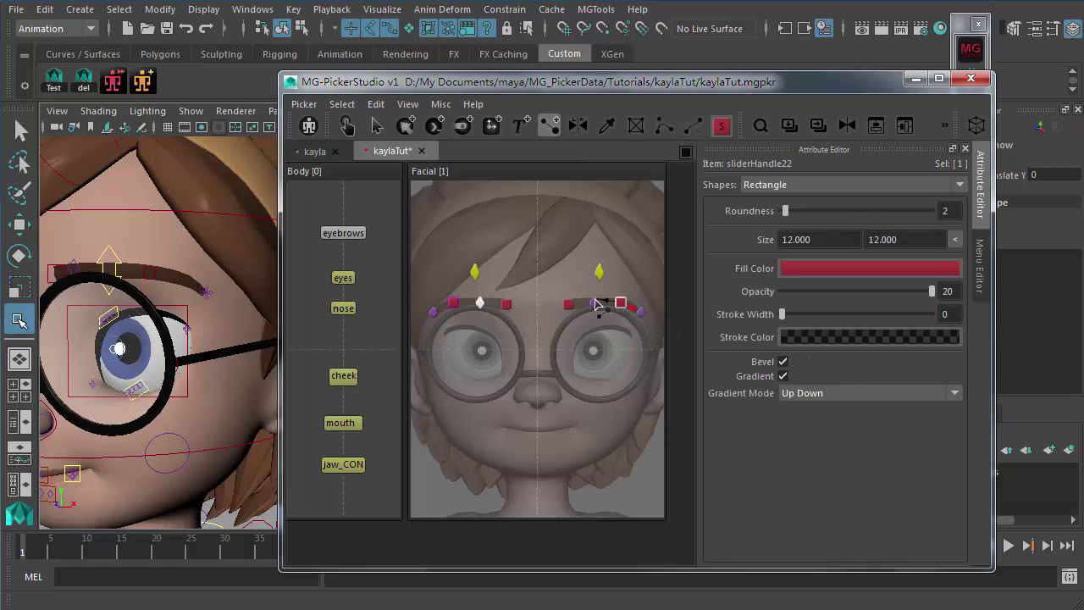
{"action": "left_click", "coordinate": [594, 303]}
{"action": "left_click", "coordinate": [438, 314]}
{"action": "left_click", "coordinate": [435, 312]}
{"action": "left_click", "coordinate": [453, 305]}
{"action": "left_click", "coordinate": [481, 305]}
{"action": "left_click", "coordinate": [508, 310]}
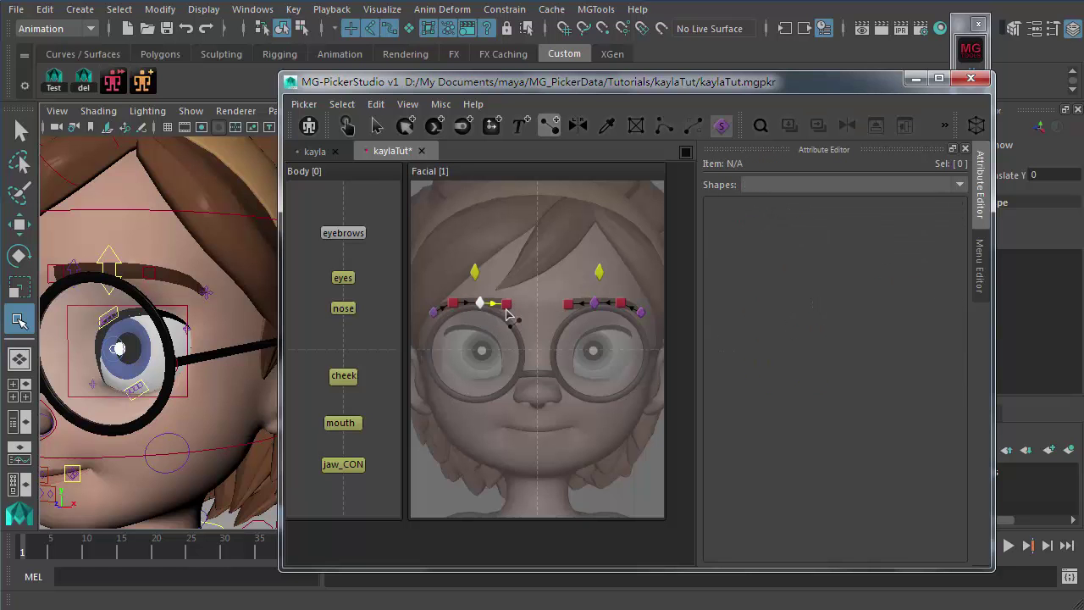
- Switch the picker to animation mode beside the framed face and test chain selection from the character's right inner brow handle
{"action": "left_click", "coordinate": [349, 127]}
{"action": "left_click_drag", "start_coordinate": [480, 148], "coordinate": [697, 70]}
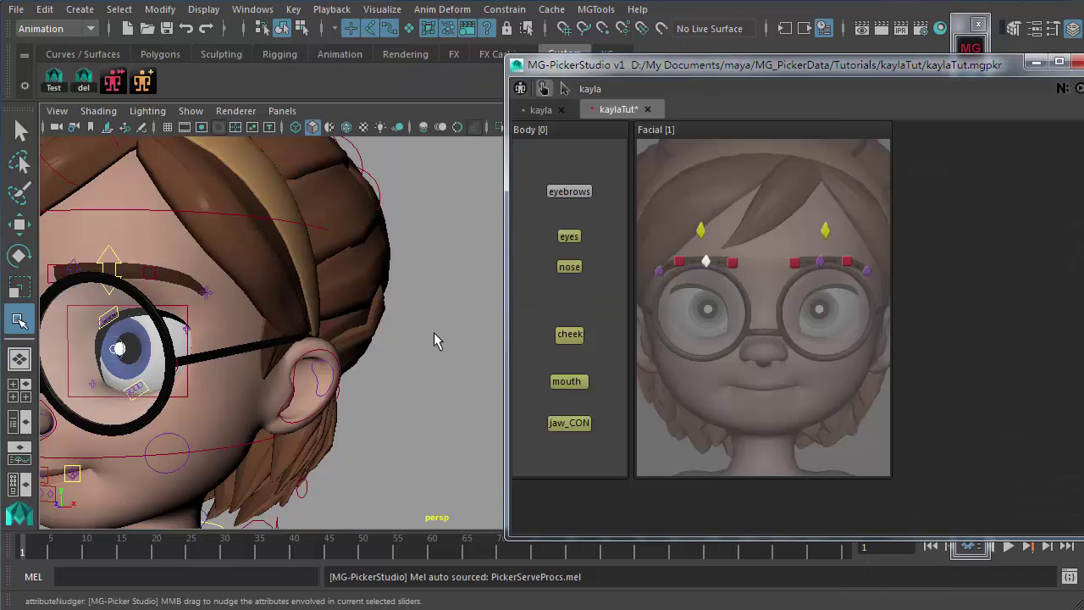
{"action": "left_click_drag", "start_coordinate": [367, 350], "coordinate": [385, 326], "text": "alt"}
{"action": "right_click_drag", "start_coordinate": [385, 326], "coordinate": [413, 288], "text": "alt"}
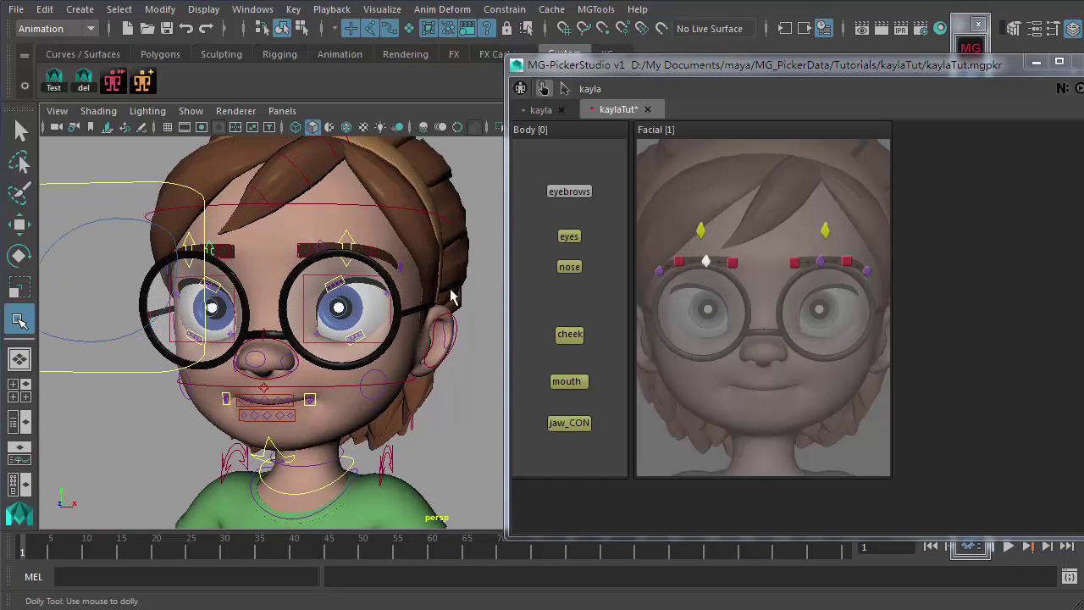
{"action": "left_click", "coordinate": [733, 264]}
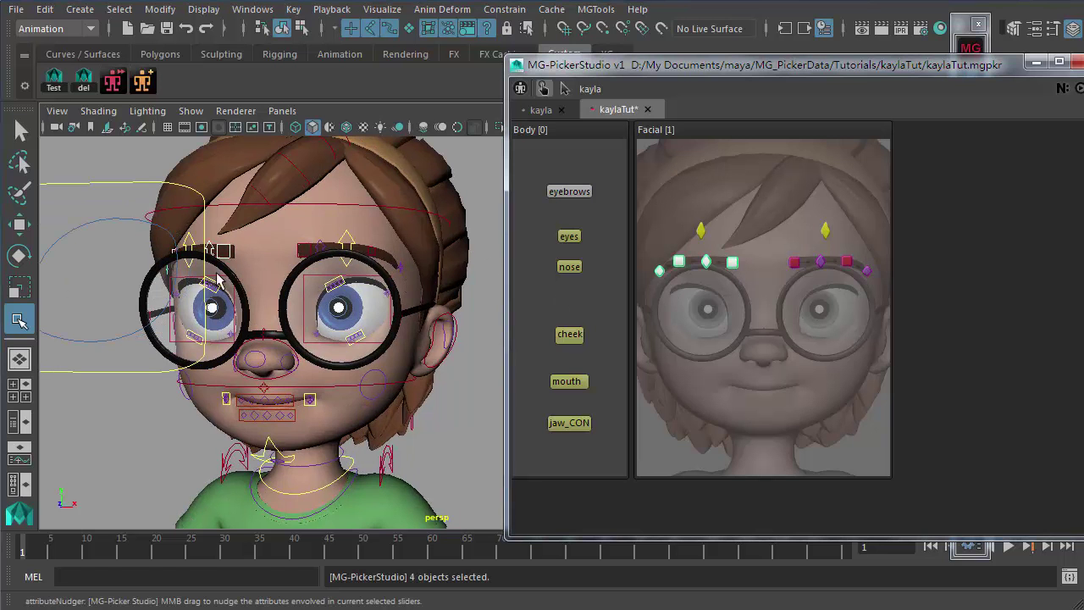
- Test the character's right eyebrow by moving the whole-brow slider and nudging the inner brow slider
{"action": "left_click", "coordinate": [733, 230]}
{"action": "left_click_drag", "start_coordinate": [658, 217], "coordinate": [720, 238]}
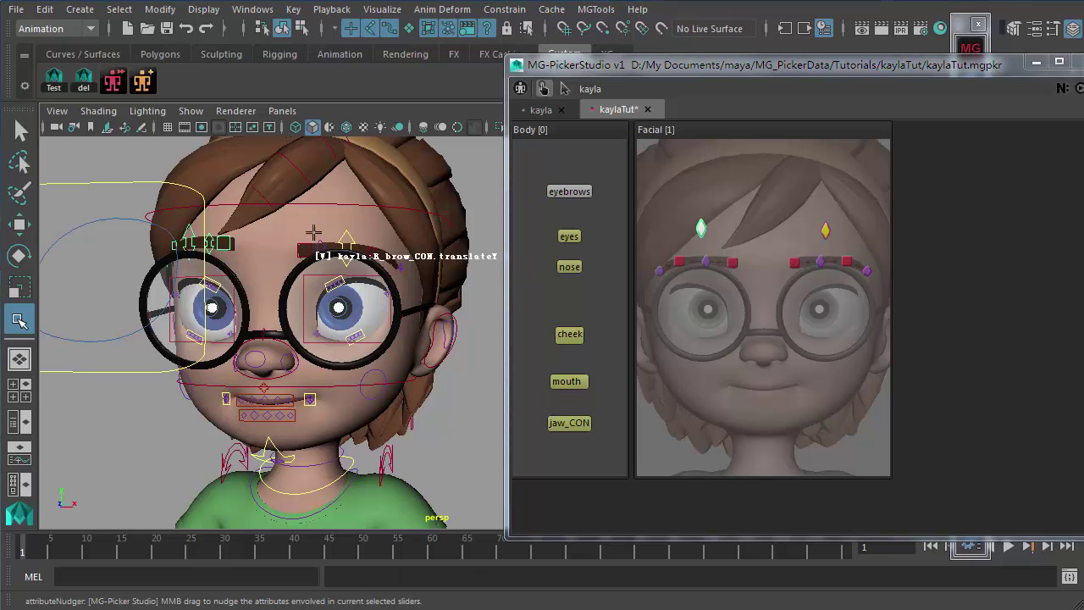
{"action": "left_click", "coordinate": [732, 264]}
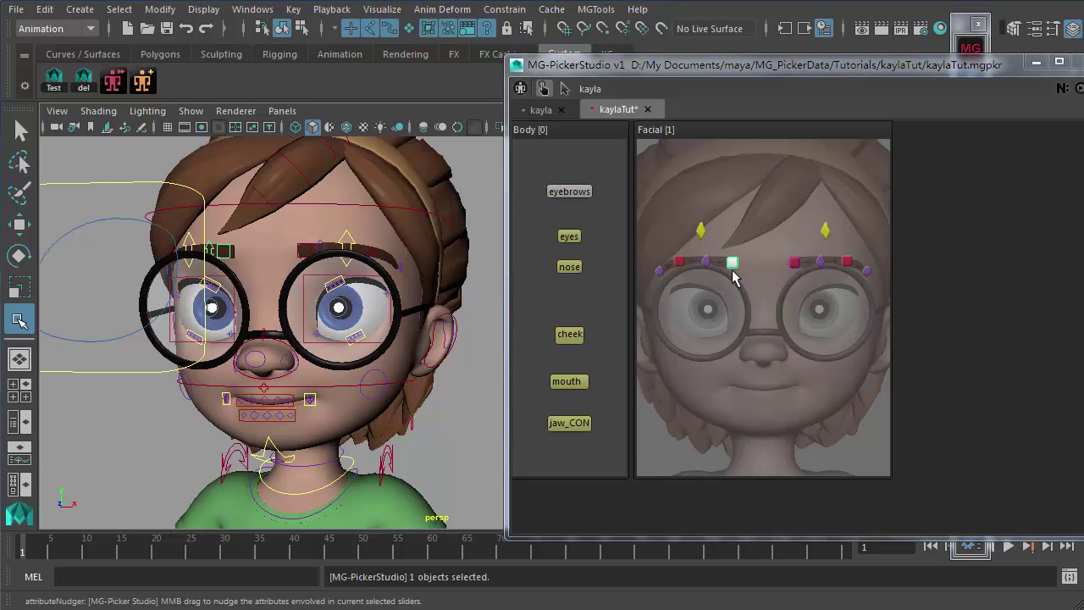
{"action": "mouse_move", "coordinate": [734, 271]}
{"action": "middle_mouse_down"}
{"action": "mouse_move", "coordinate": [744, 262]}
{"action": "mouse_move", "coordinate": [755, 273]}
{"action": "mouse_move", "coordinate": [733, 249]}
{"action": "mouse_move", "coordinate": [754, 275]}
{"action": "mouse_move", "coordinate": [734, 288]}
{"action": "middle_mouse_up"}
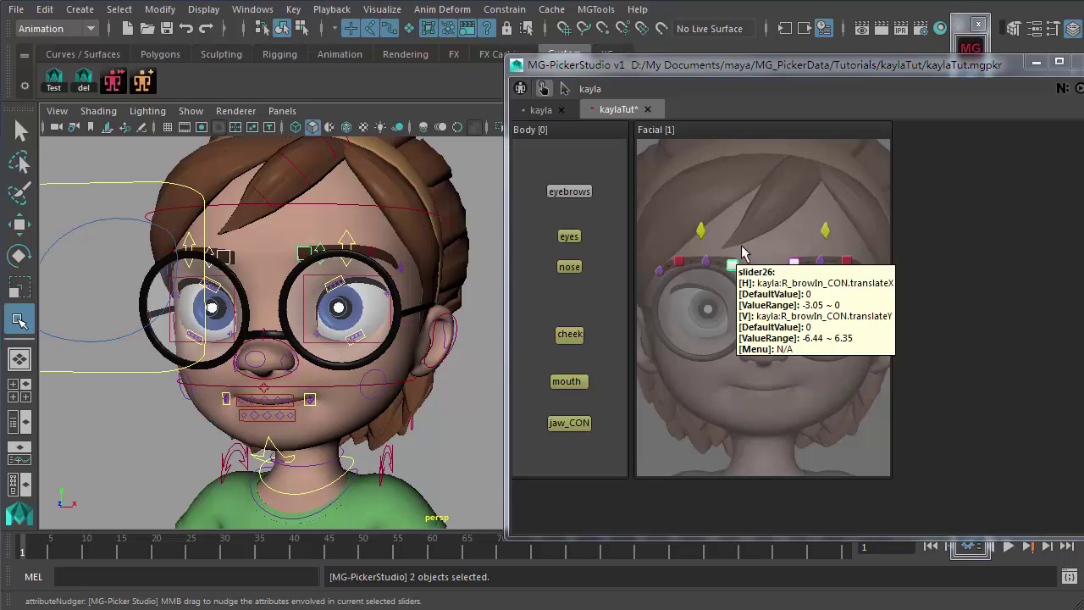
{"action": "left_click", "coordinate": [730, 273]}
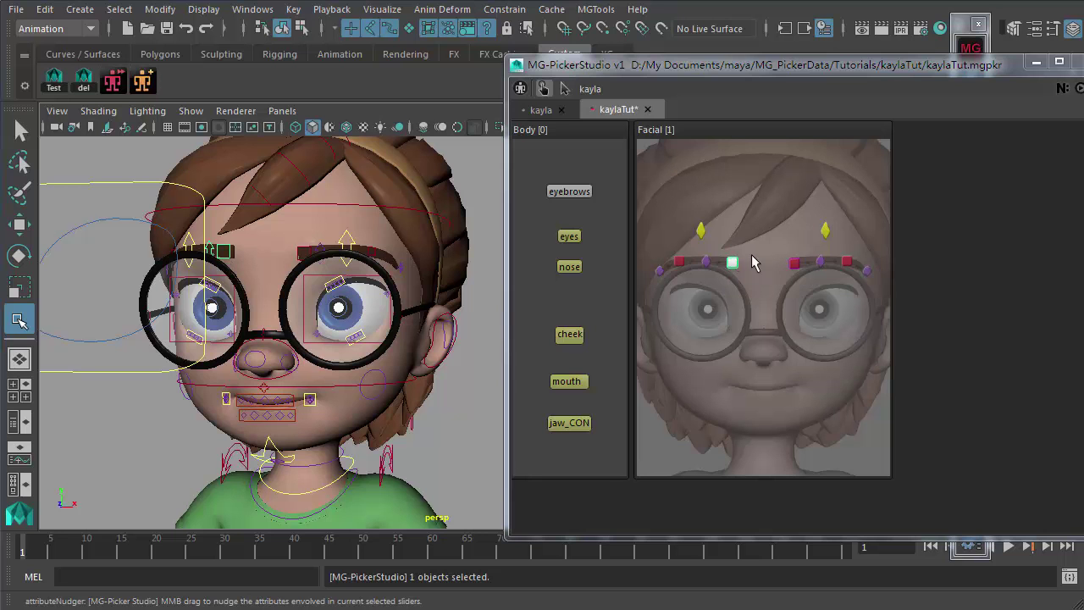
- Test selecting all eyebrow sliders at once, clear the selection and return the picker to edit mode
{"action": "left_click_drag", "start_coordinate": [649, 214], "coordinate": [876, 283]}
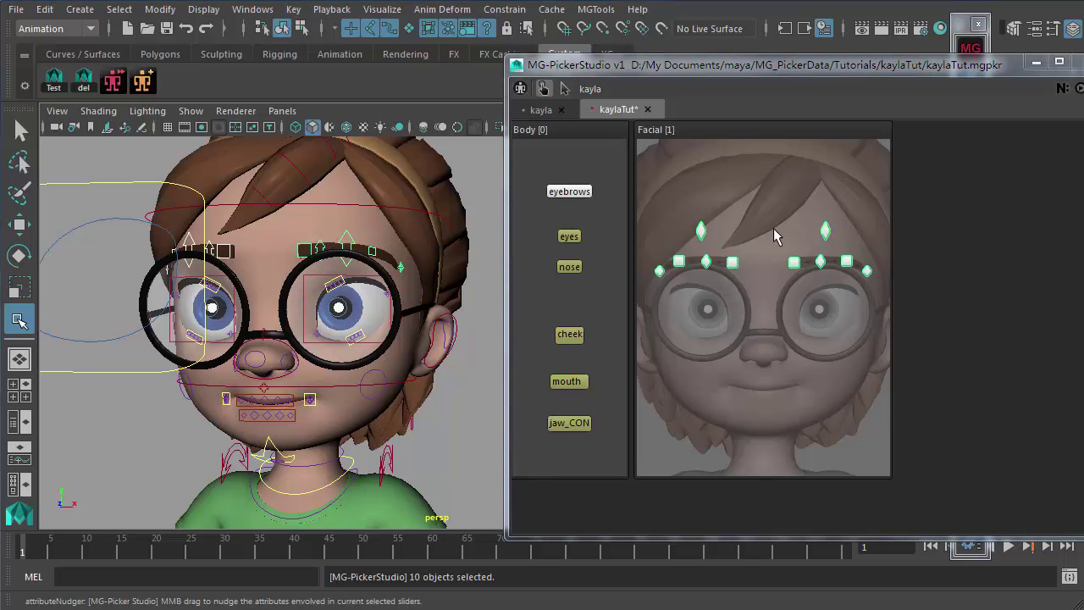
{"action": "left_click", "coordinate": [768, 279]}
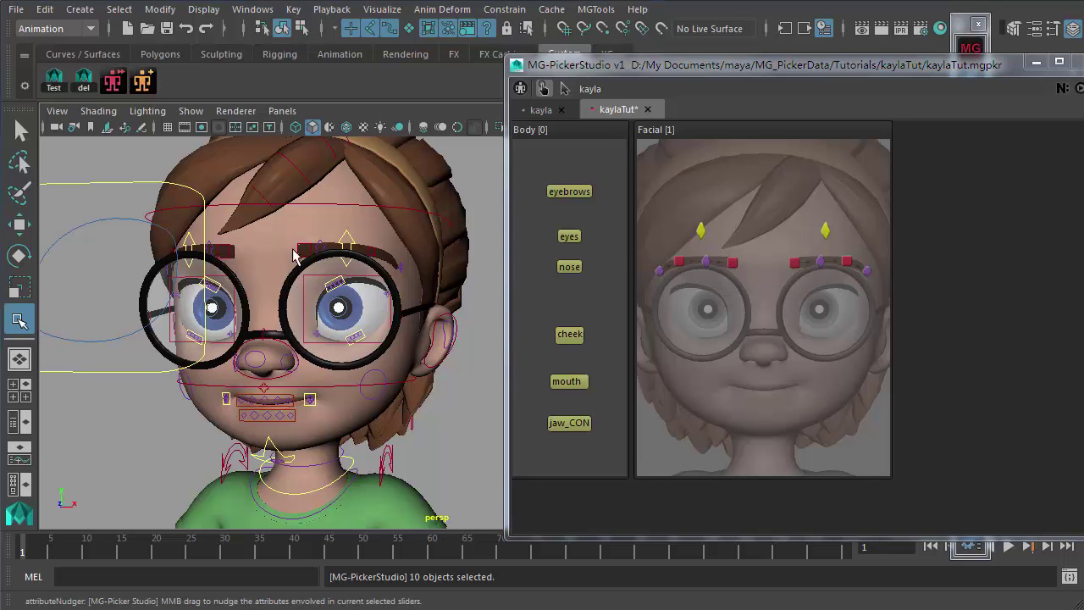
{"action": "left_click", "coordinate": [770, 350]}
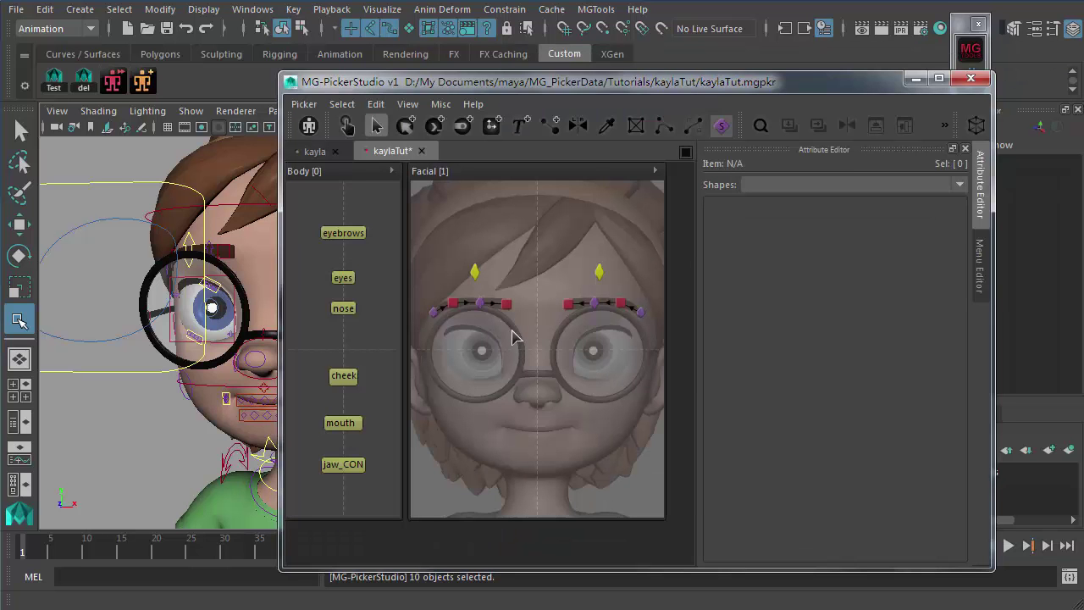
- Examine the frame and handle properties of the character's right inner brow slider separately
{"action": "left_click_drag", "start_coordinate": [528, 276], "coordinate": [501, 327]}
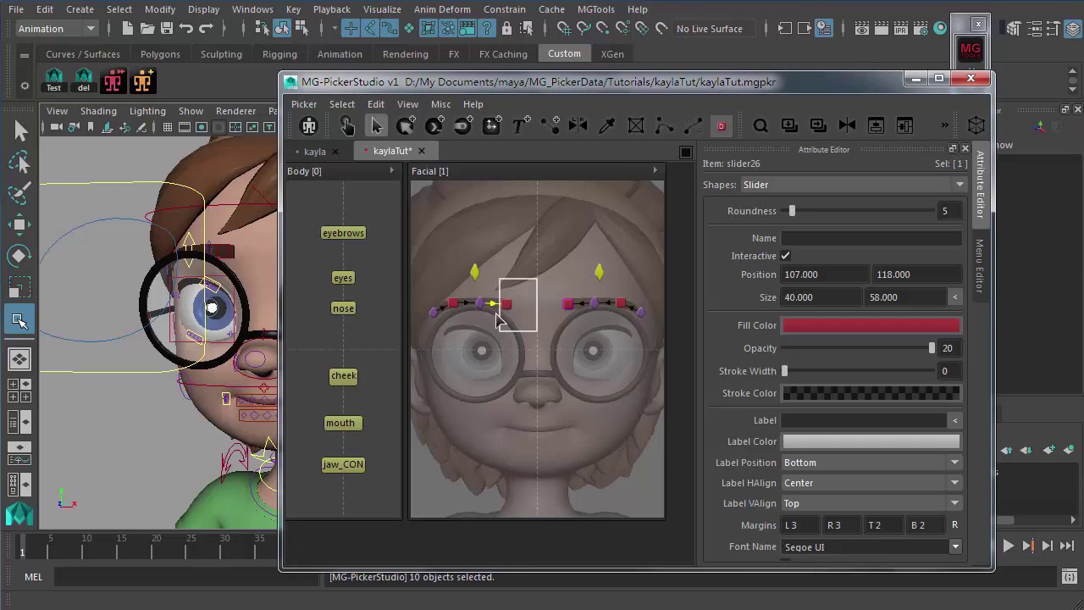
{"action": "left_click", "coordinate": [522, 268]}
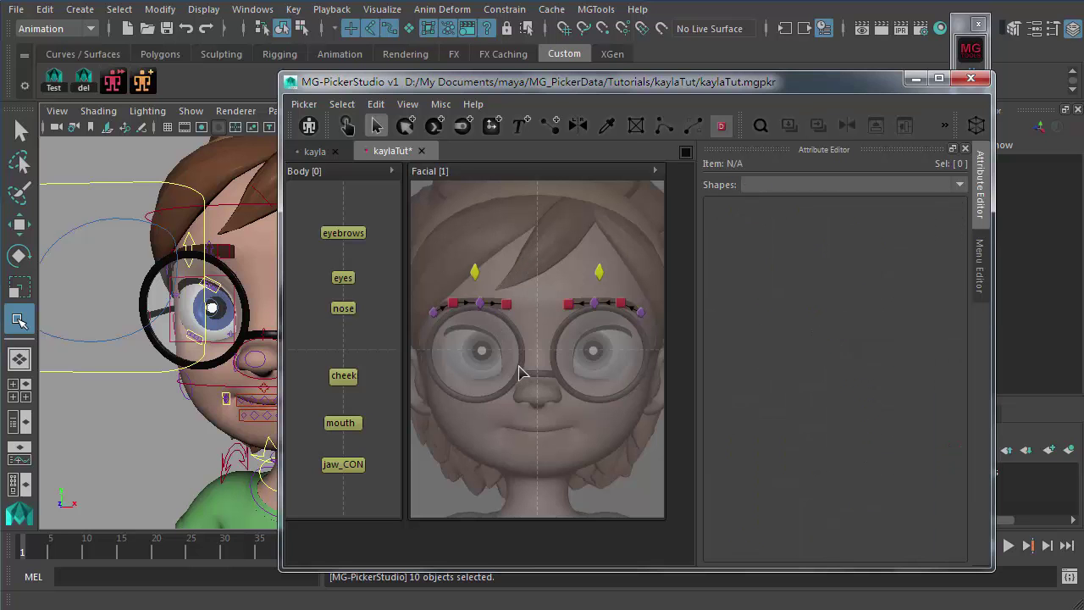
{"action": "left_click_drag", "start_coordinate": [535, 362], "coordinate": [523, 332]}
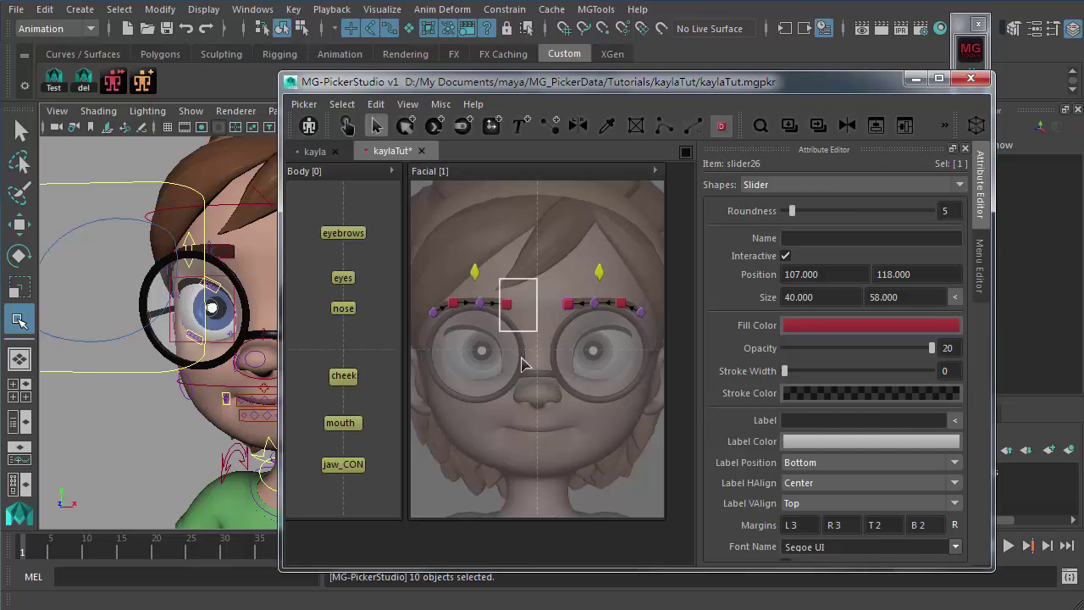
{"action": "left_click", "coordinate": [522, 362]}
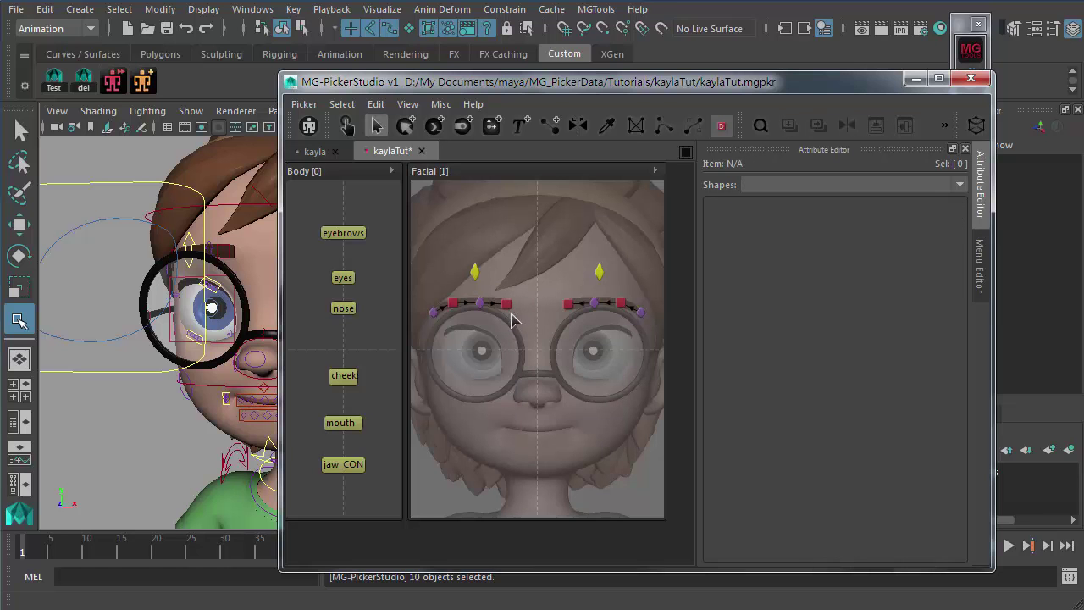
{"action": "left_click", "coordinate": [505, 305]}
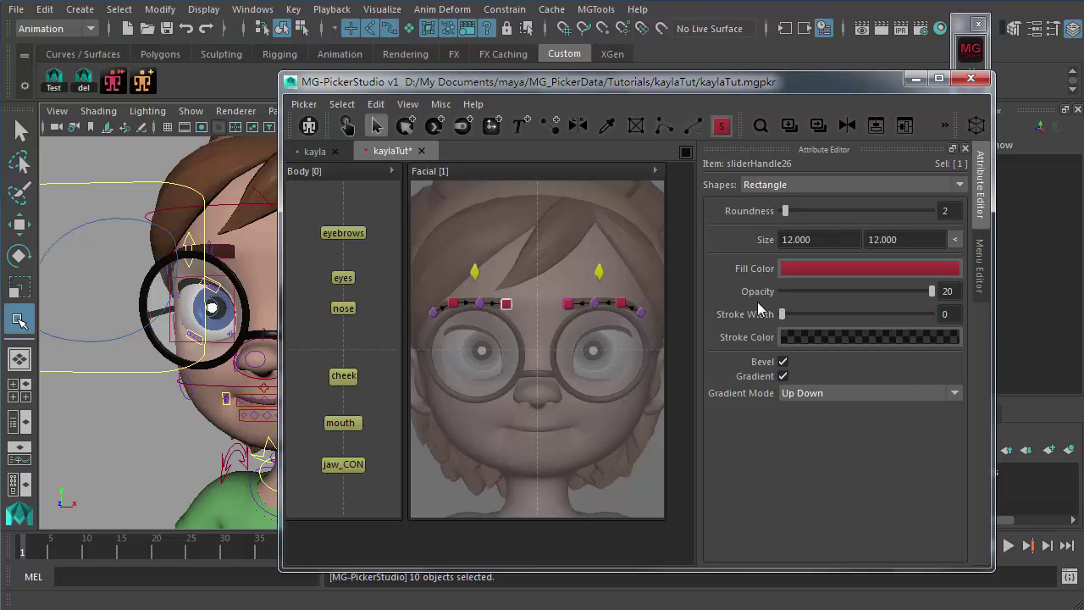
{"action": "left_click", "coordinate": [521, 360]}
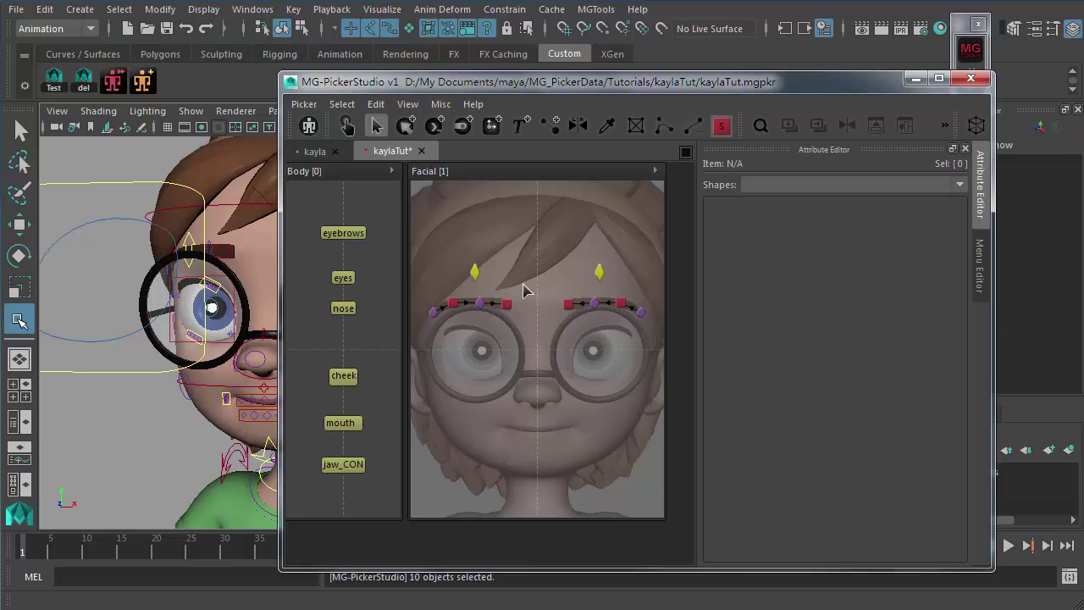
- Check which horizontal and vertical rig attributes drive the character's right inner brow slider
{"action": "left_click", "coordinate": [505, 308]}
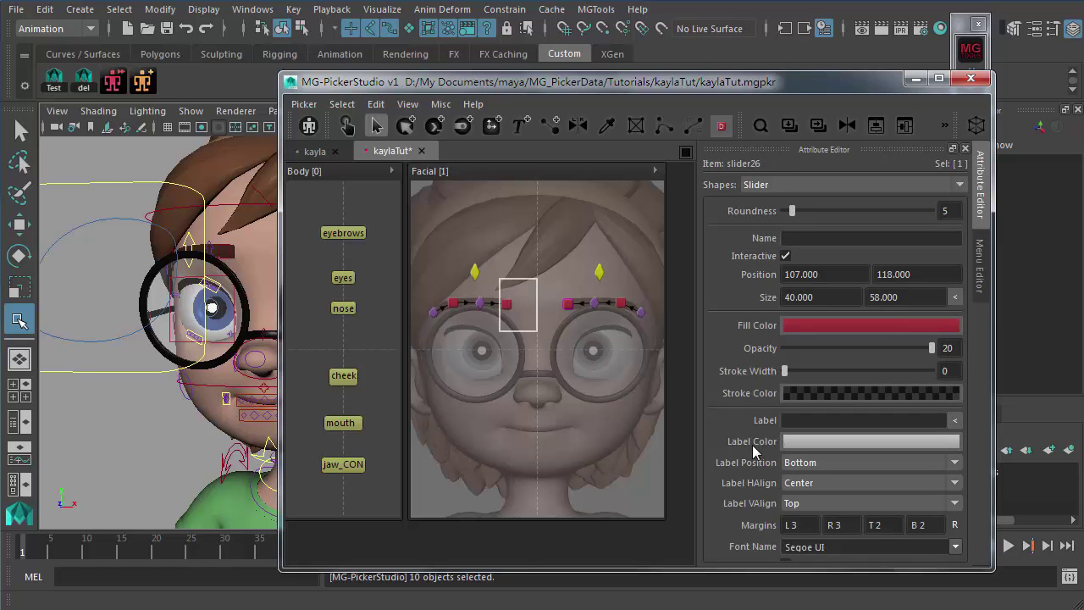
{"action": "scroll", "coordinate": [753, 451], "scroll_direction": "down", "scroll_amount": 10}
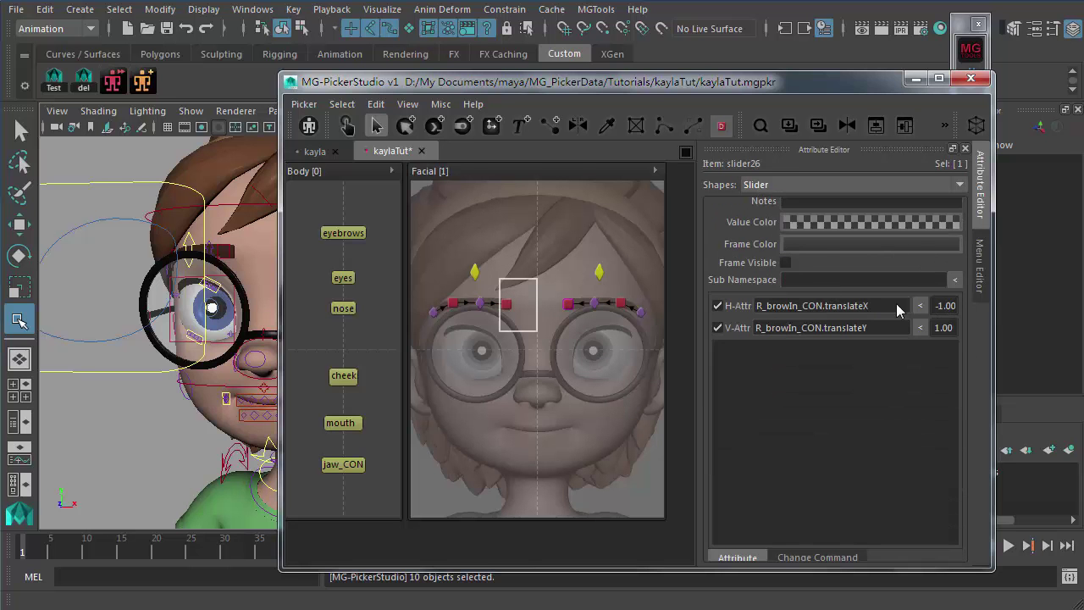
{"action": "left_click", "coordinate": [519, 369]}
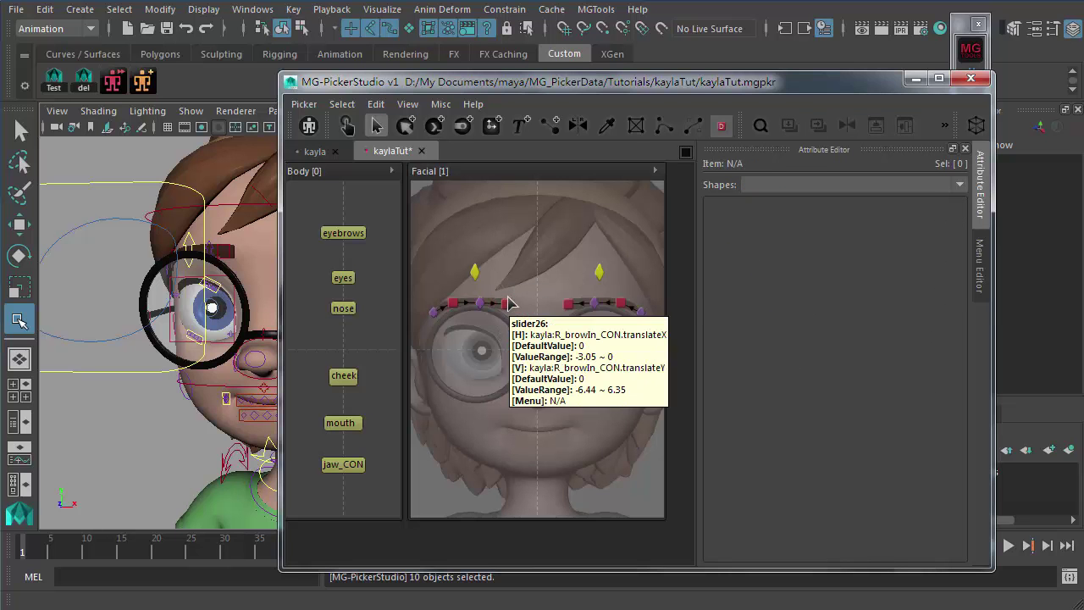
- Try shifting the character's right inner brow slider slightly from its place
{"action": "left_click_drag", "start_coordinate": [509, 308], "coordinate": [511, 309]}
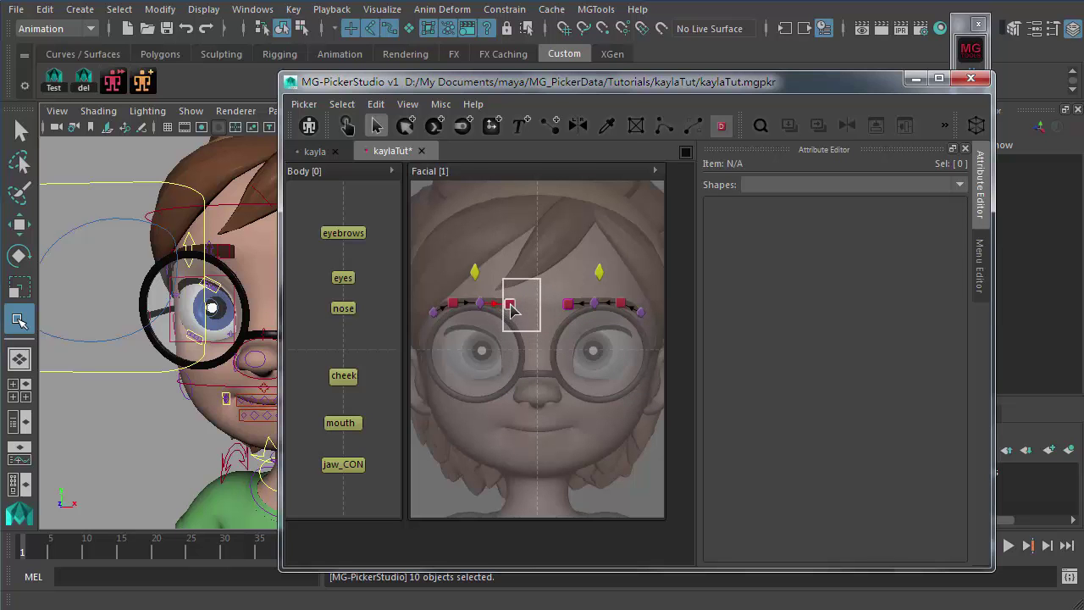
{"action": "left_click", "coordinate": [511, 307]}
{"action": "left_click", "coordinate": [536, 340]}
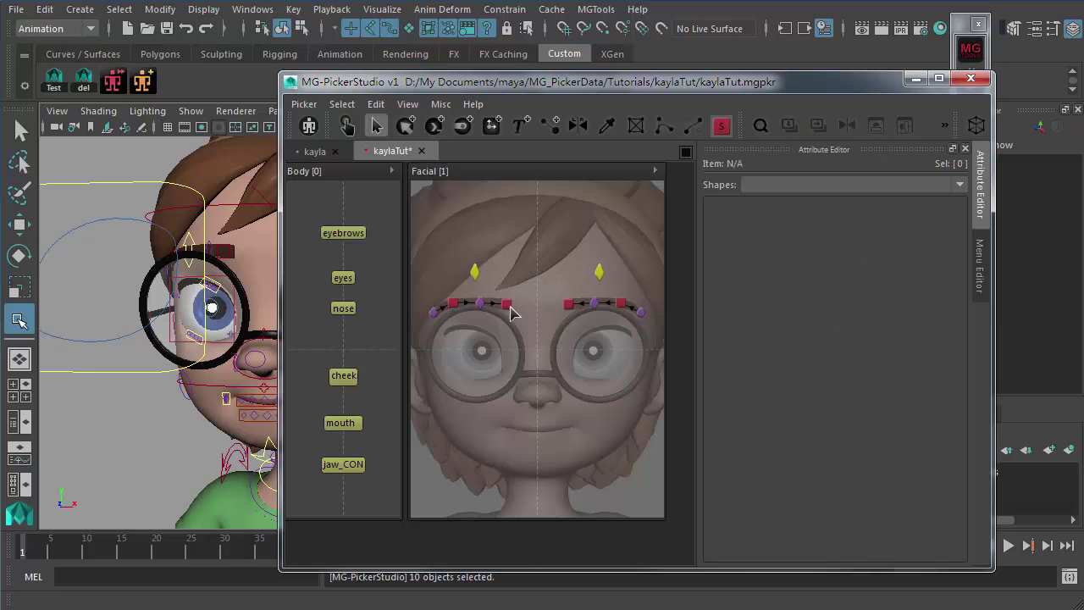
{"action": "left_click", "coordinate": [506, 305]}
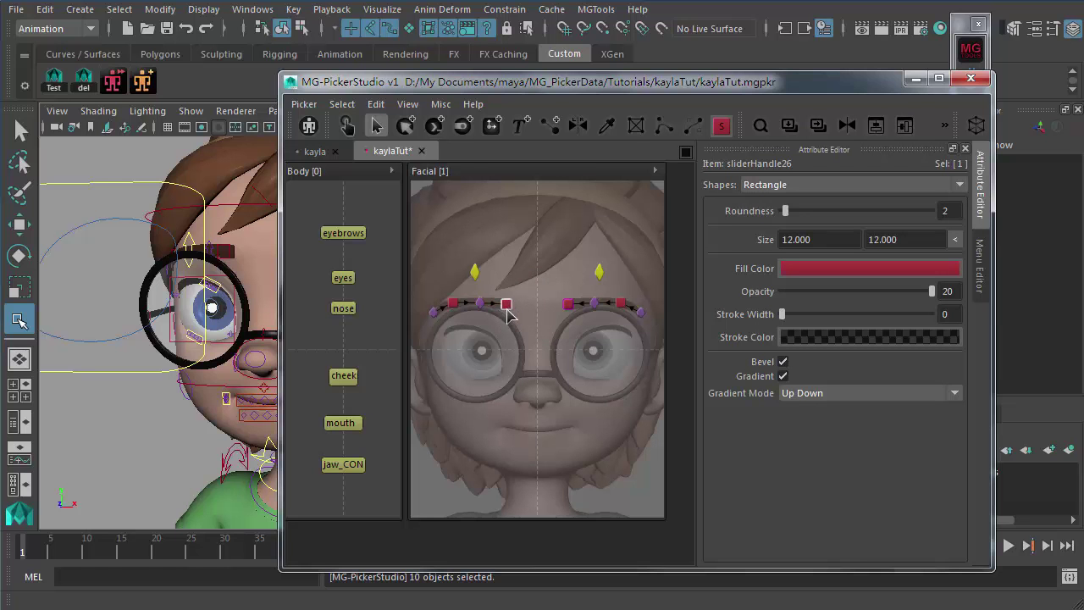
{"action": "key", "text": "w"}
{"action": "left_click_drag", "start_coordinate": [536, 330], "coordinate": [547, 347]}
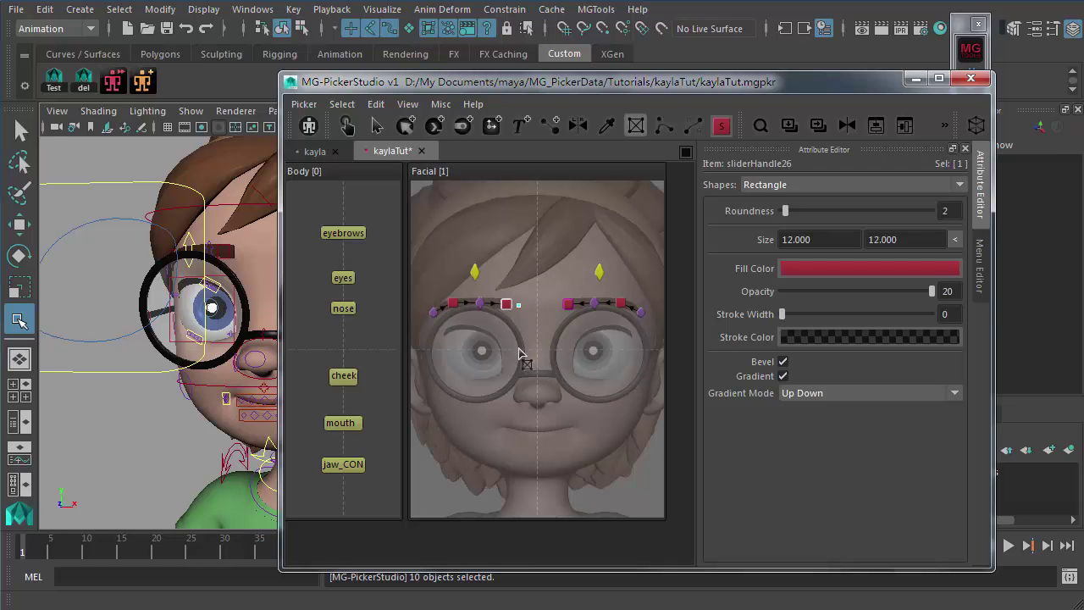
{"action": "key", "text": "q"}
{"action": "left_click", "coordinate": [525, 339]}
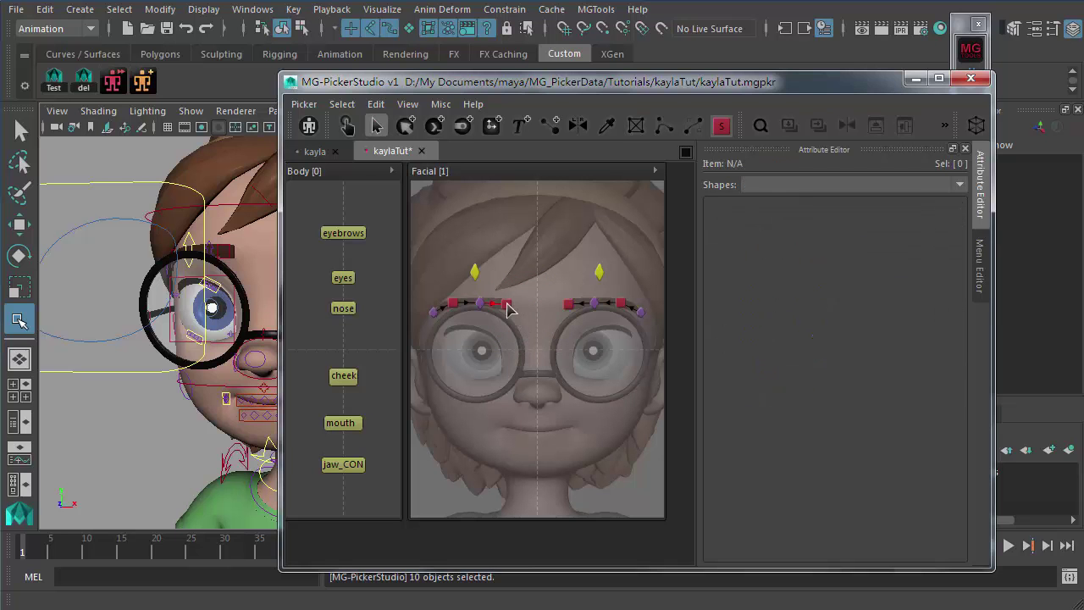
- Examine the handle properties of the character's right inner brow slider, and the label settings of its frame
{"action": "left_click", "coordinate": [506, 305]}
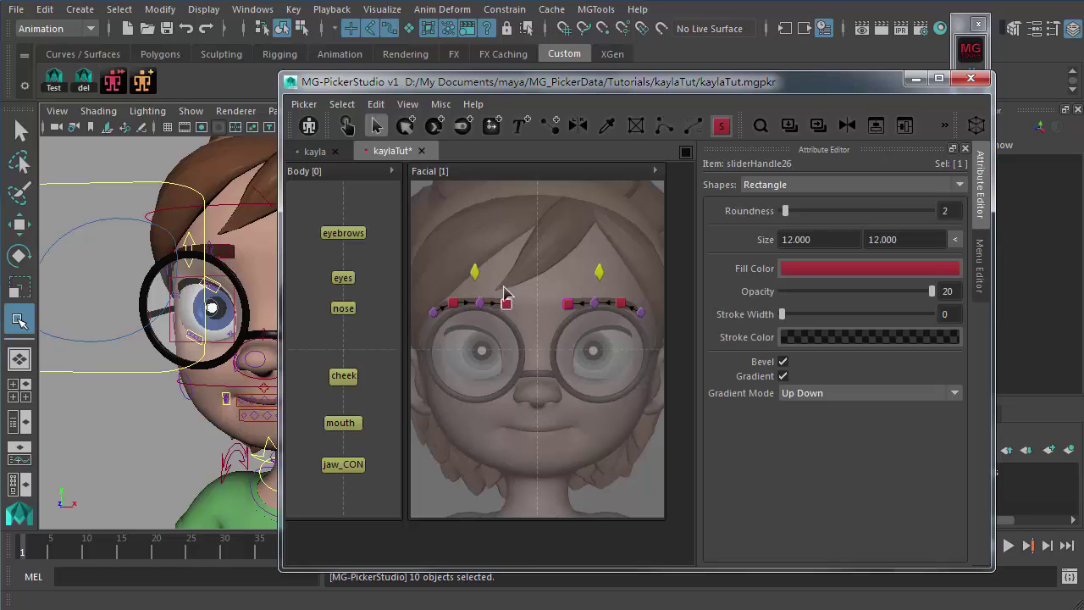
{"action": "left_click", "coordinate": [535, 330]}
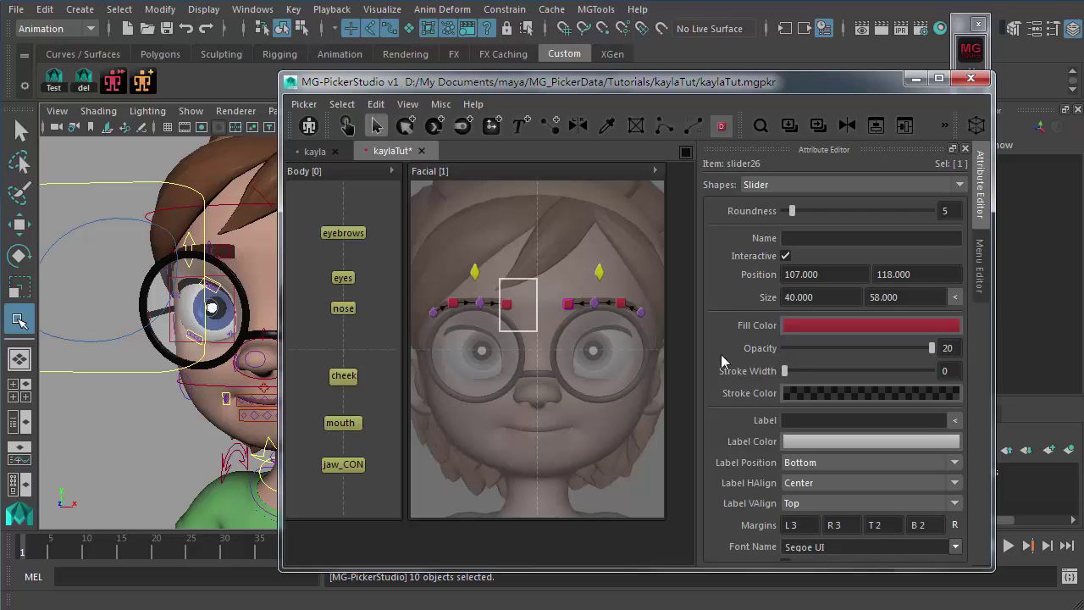
{"action": "left_click", "coordinate": [804, 420]}
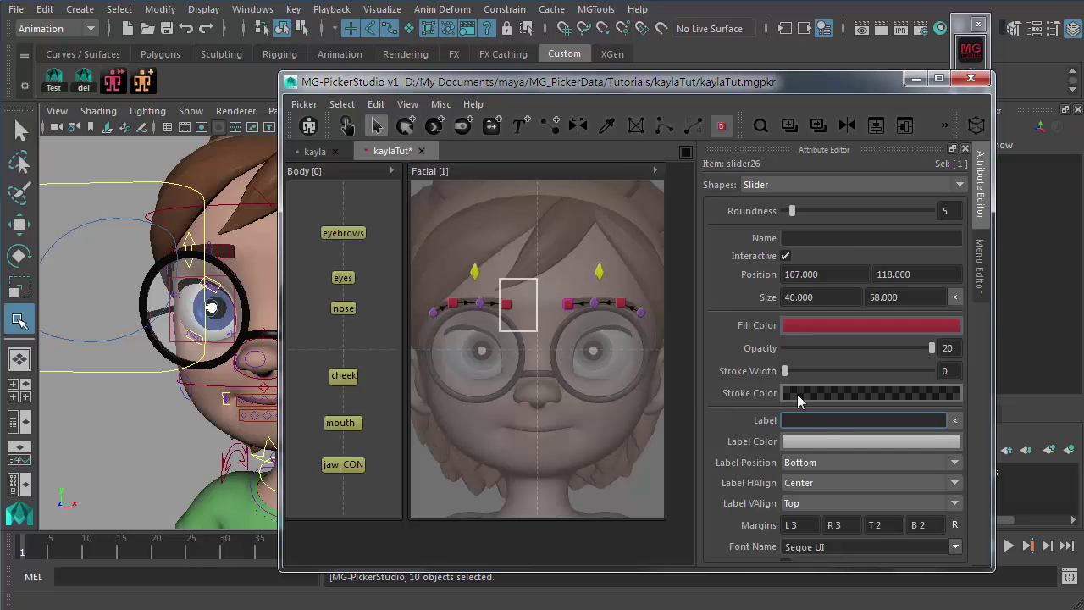
{"action": "left_click", "coordinate": [519, 359]}
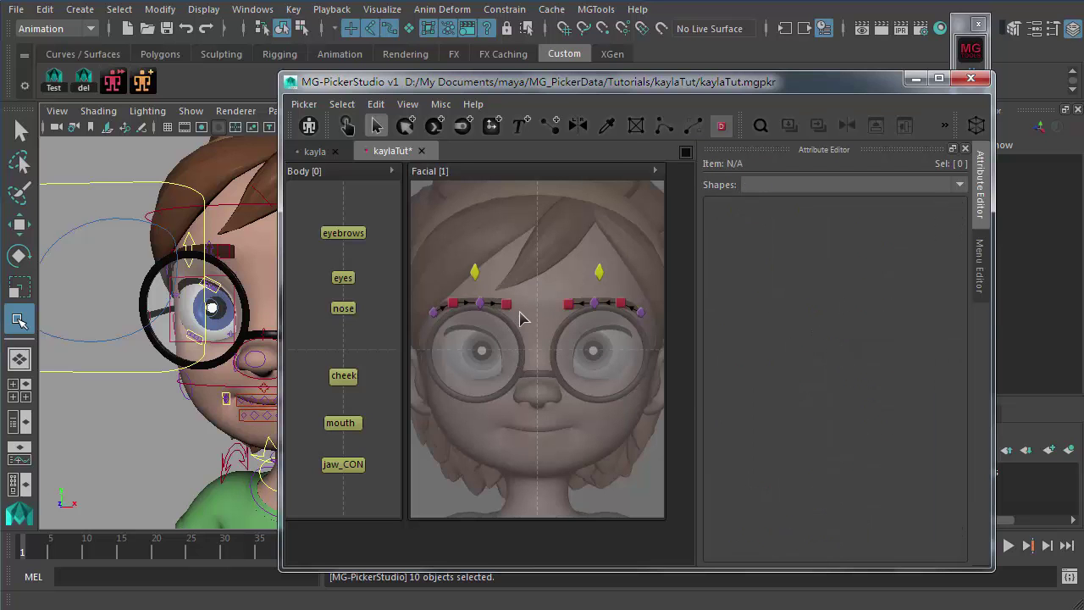
- Label the character's right inner brow slider "eyebrow"
{"action": "mouse_move", "coordinate": [508, 311]}
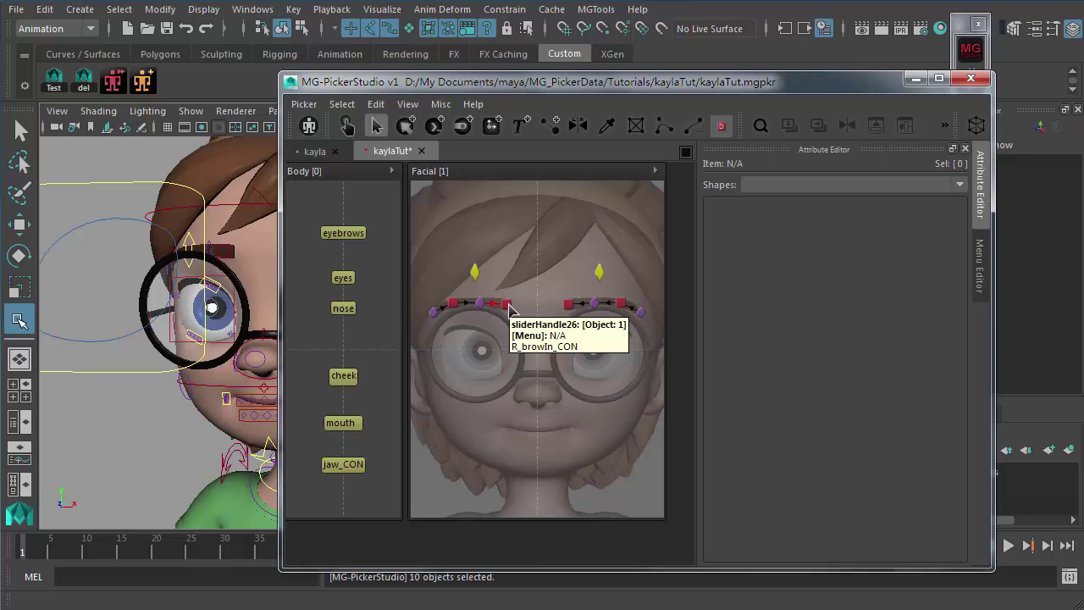
{"action": "left_click", "coordinate": [507, 304]}
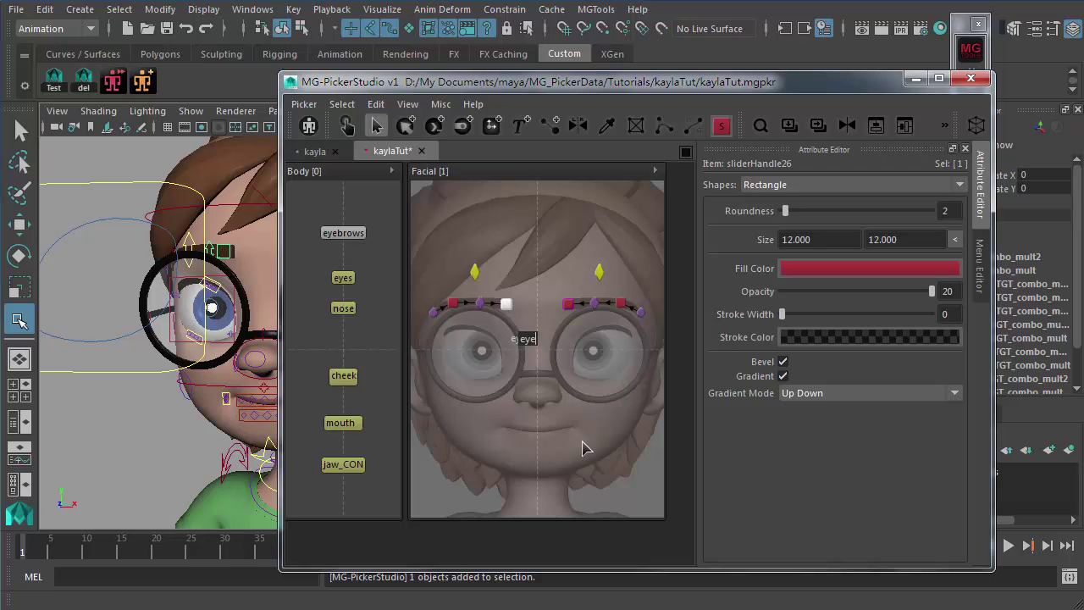
{"action": "type", "text": "brow"}
{"action": "key", "text": "Return"}
- Set the right inner brow slider's label position to Top and its top margin to -8
{"action": "left_click", "coordinate": [510, 310]}
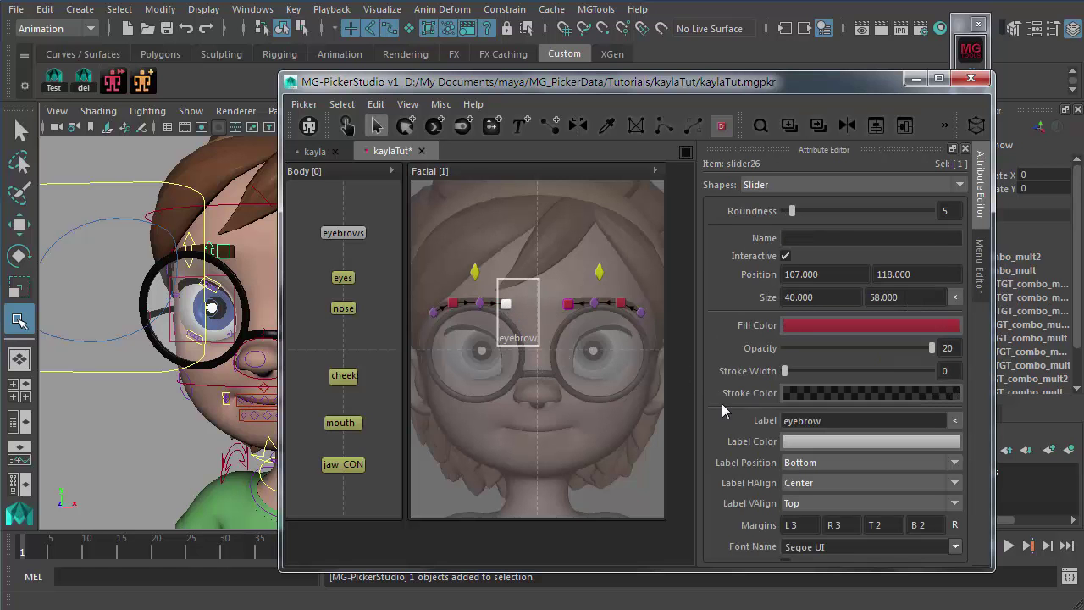
{"action": "scroll", "coordinate": [759, 425], "scroll_direction": "down", "scroll_amount": 4}
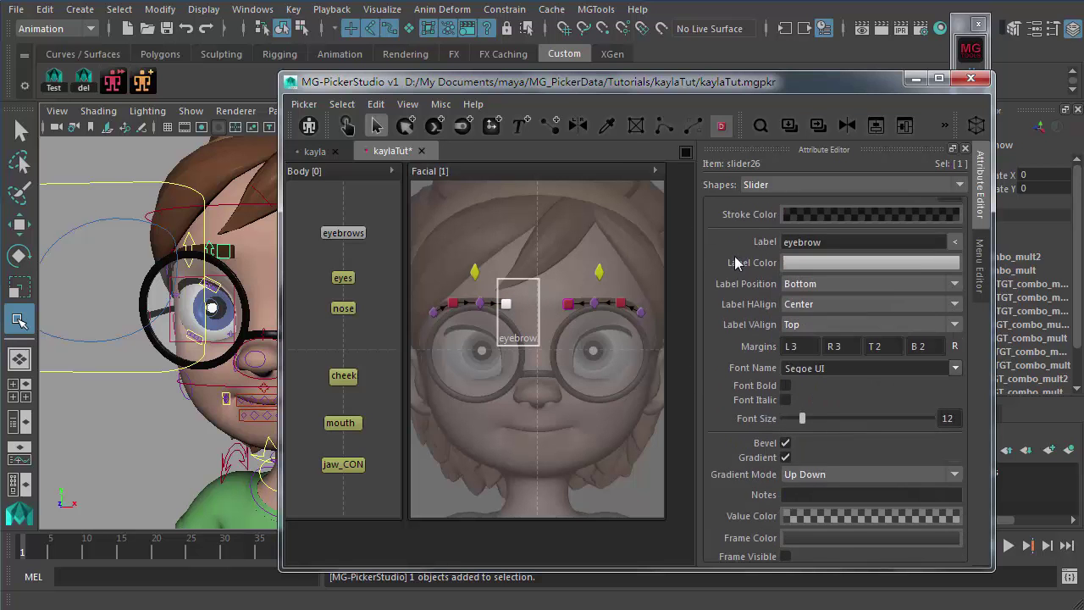
{"action": "left_click", "coordinate": [792, 279]}
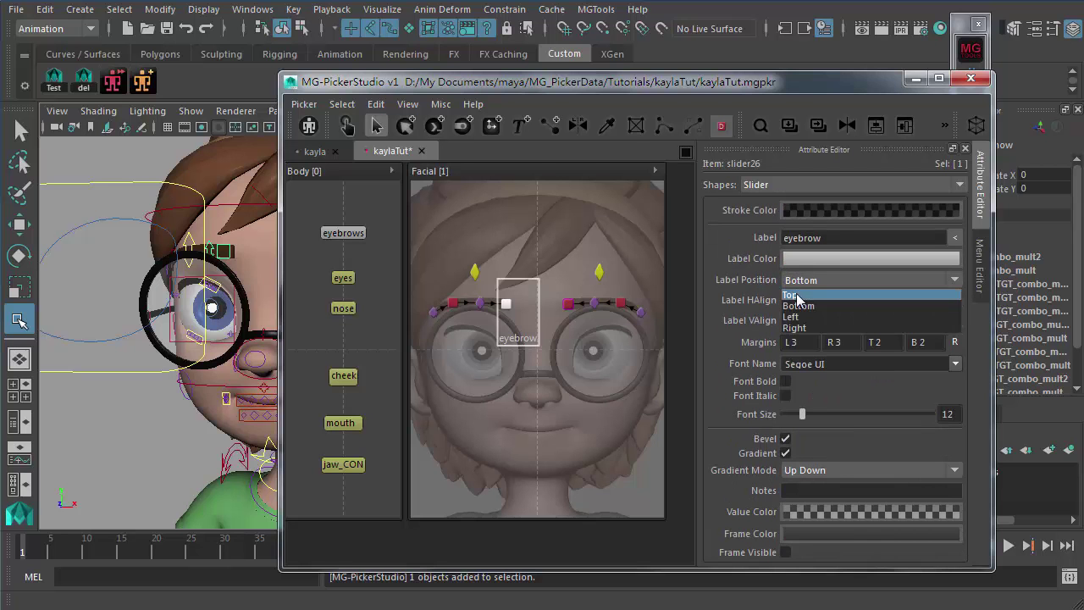
{"action": "left_click", "coordinate": [796, 295]}
{"action": "left_click", "coordinate": [895, 339]}
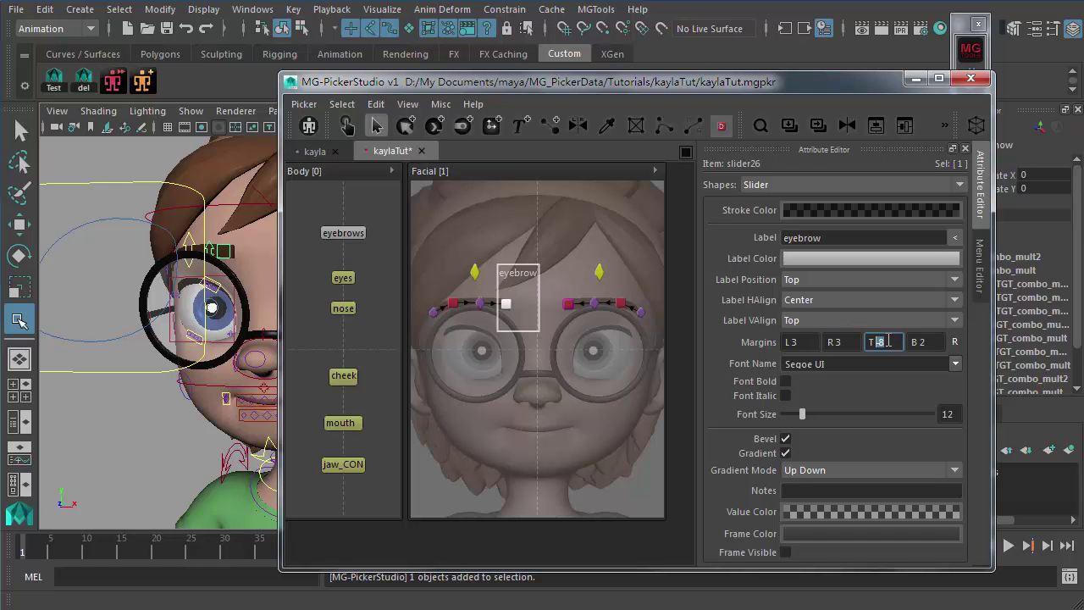
{"action": "key", "text": "Return"}
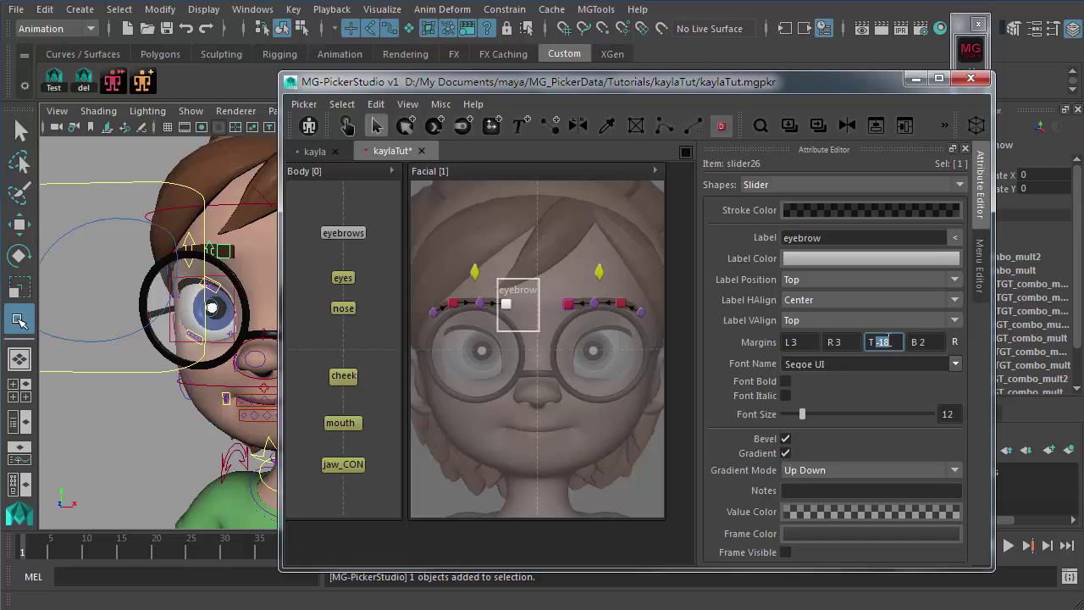
{"action": "type", "text": "8"}
{"action": "key", "text": "Return"}
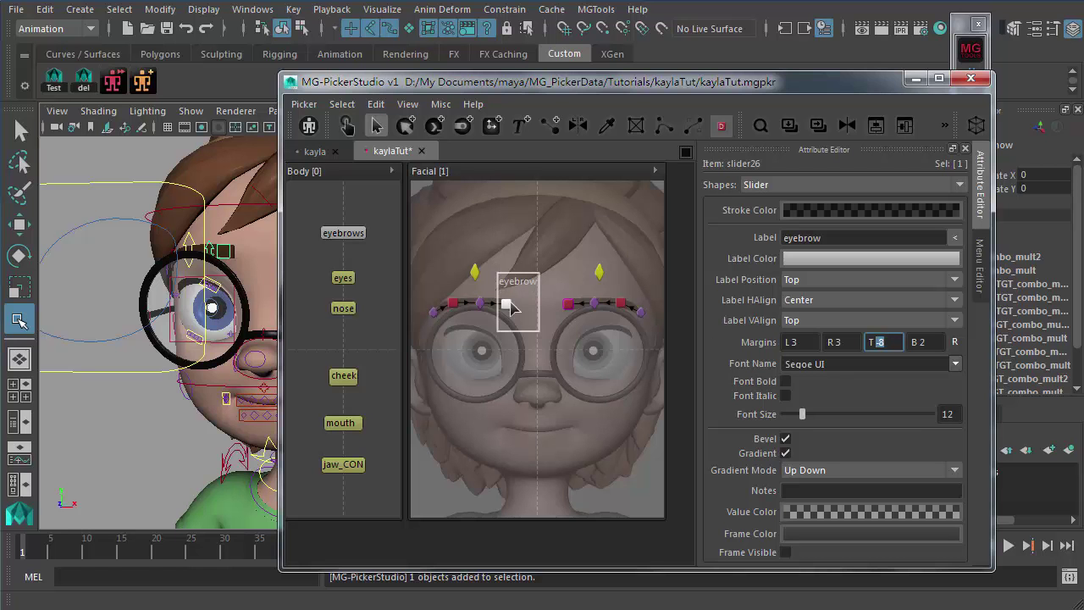
- Change the label colour of the right inner brow slider to near-black and clear the selection
{"action": "scroll", "coordinate": [738, 424], "scroll_direction": "up", "scroll_amount": 3}
{"action": "scroll", "coordinate": [737, 422], "scroll_direction": "up", "scroll_amount": 2}
{"action": "scroll", "coordinate": [744, 386], "scroll_direction": "down", "scroll_amount": 3}
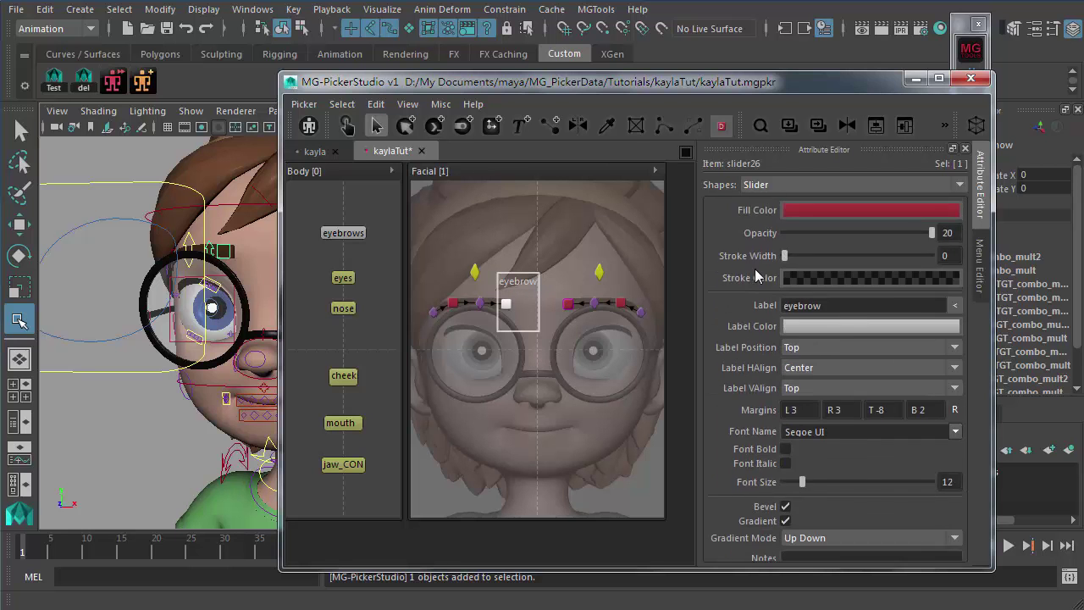
{"action": "left_click", "coordinate": [872, 326]}
{"action": "left_click", "coordinate": [930, 355]}
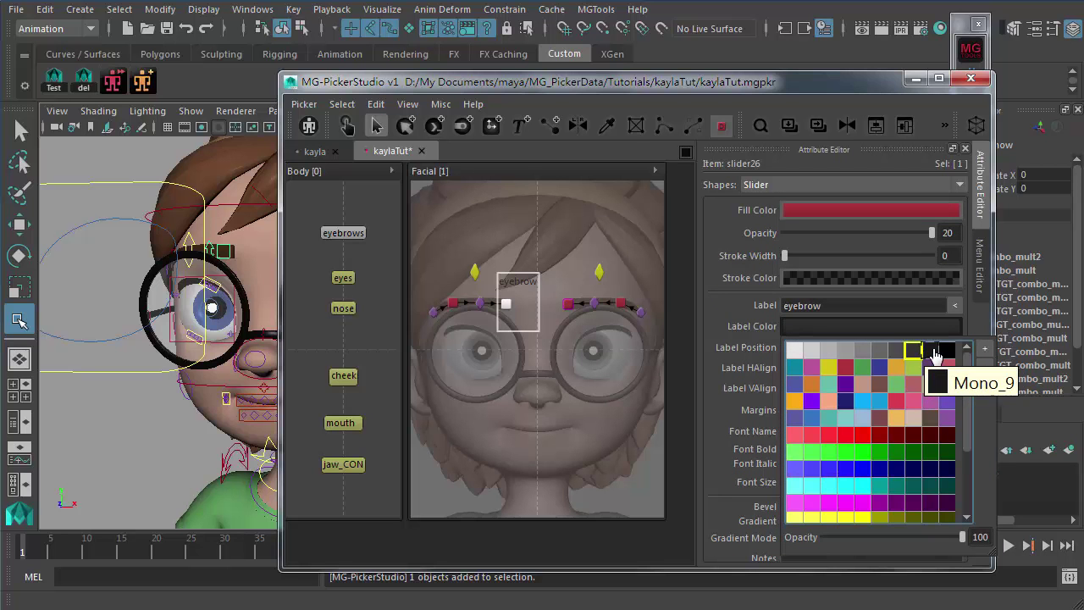
{"action": "left_click", "coordinate": [588, 375]}
{"action": "left_click", "coordinate": [592, 381]}
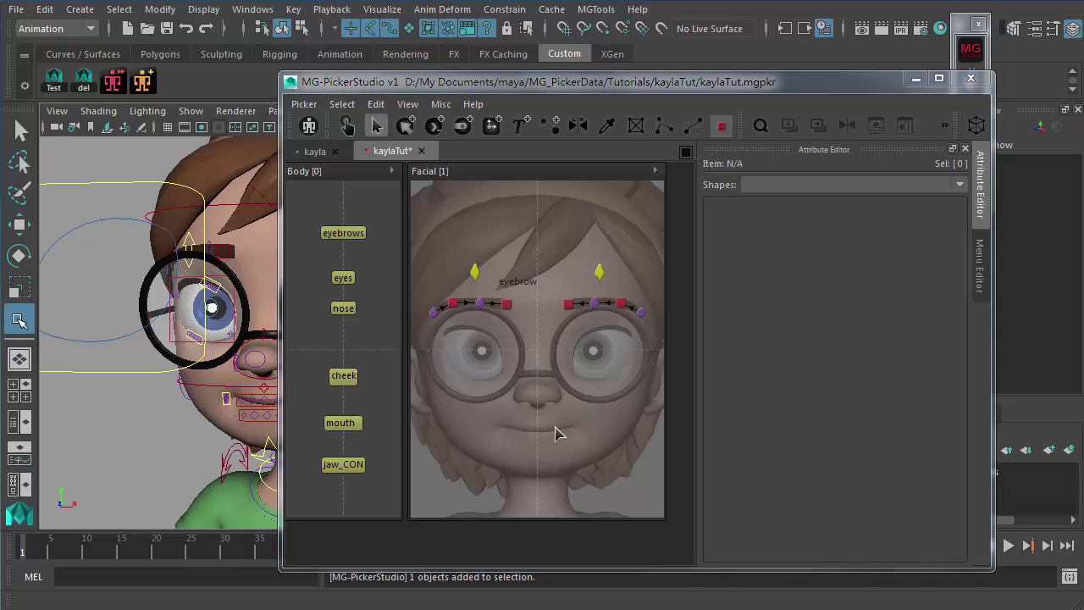
{"action": "left_click_drag", "start_coordinate": [433, 347], "coordinate": [627, 436]}
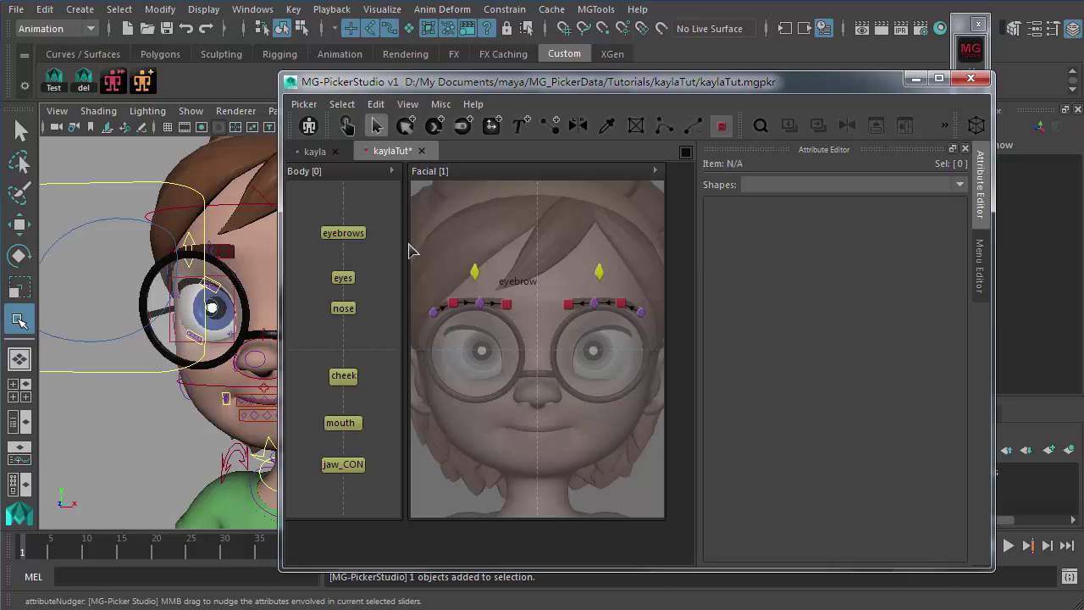
{"action": "left_click_drag", "start_coordinate": [418, 238], "coordinate": [658, 370]}
{"action": "left_click_drag", "start_coordinate": [439, 339], "coordinate": [508, 383]}
{"action": "left_click_drag", "start_coordinate": [471, 359], "coordinate": [642, 464]}
{"action": "left_click_drag", "start_coordinate": [437, 363], "coordinate": [632, 484]}
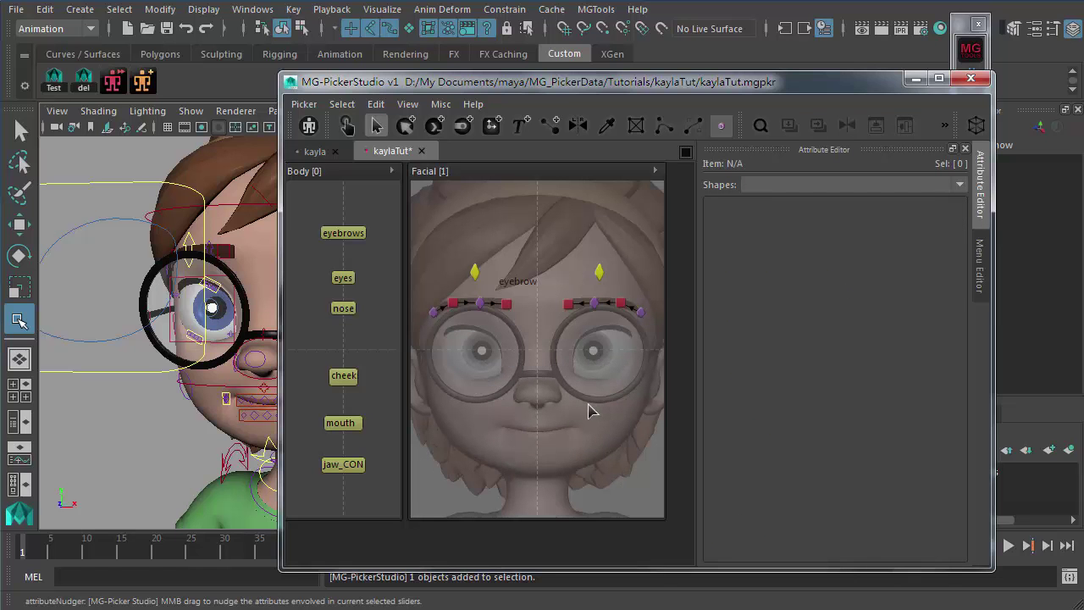